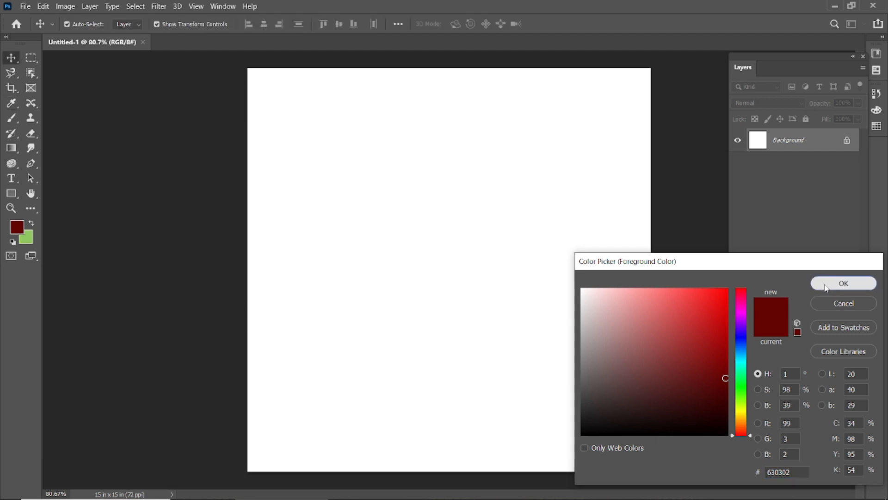
Fill the Background with dark red #630302 and set the Type tool's font to DELIRIUM NCV.
key(alt+BackSpace)
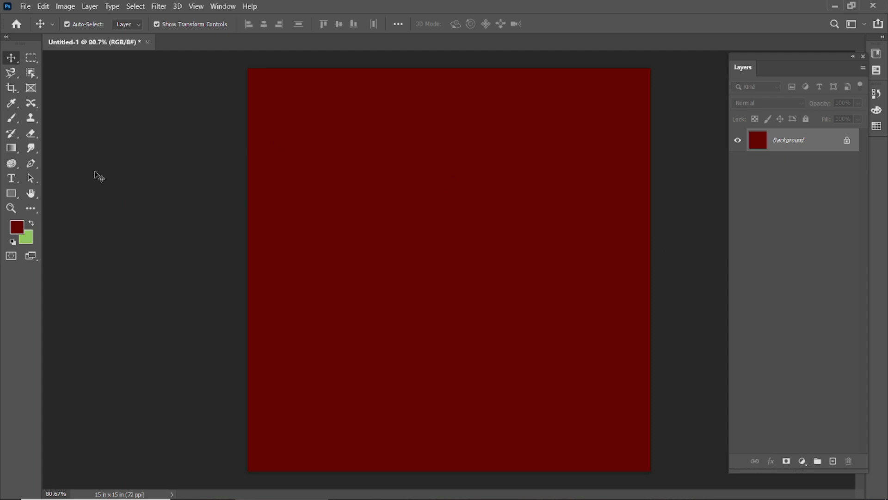
click(11, 178)
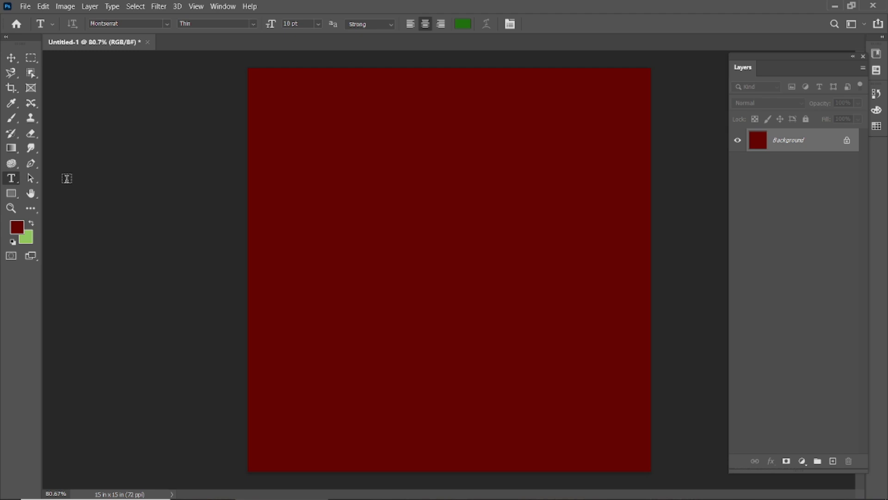
click(167, 25)
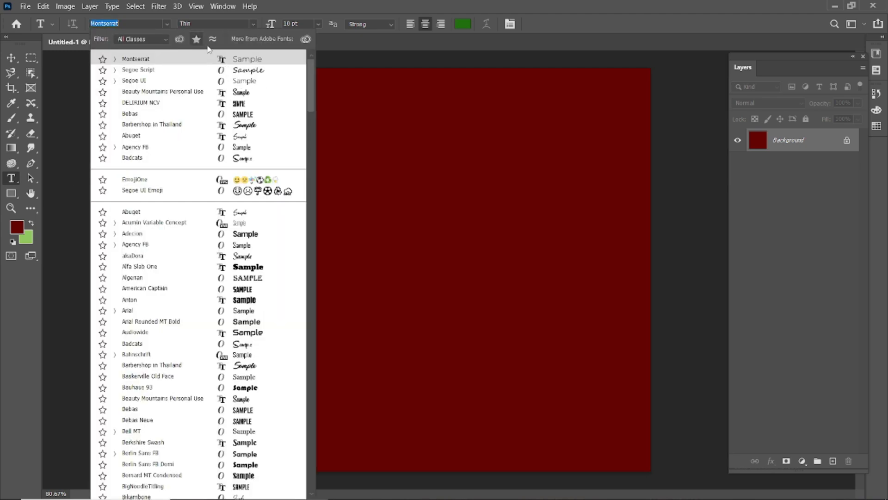
click(226, 103)
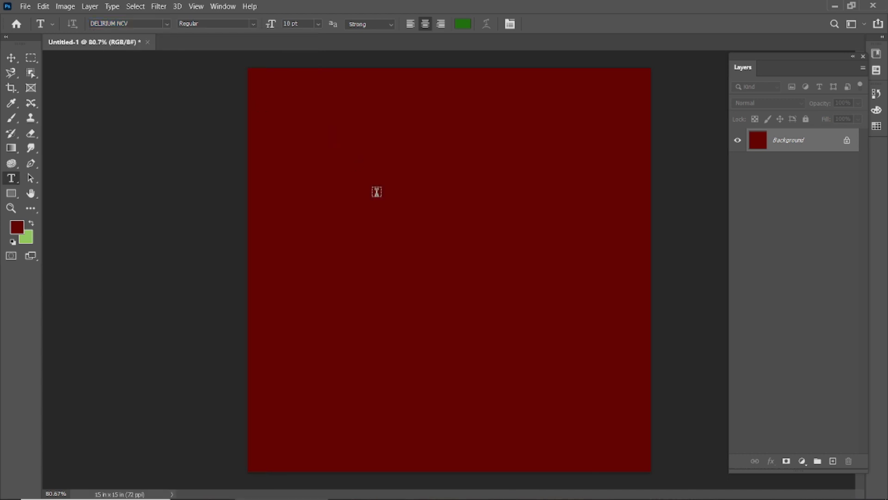
Set the text colour to orange #e18e05.
click(17, 228)
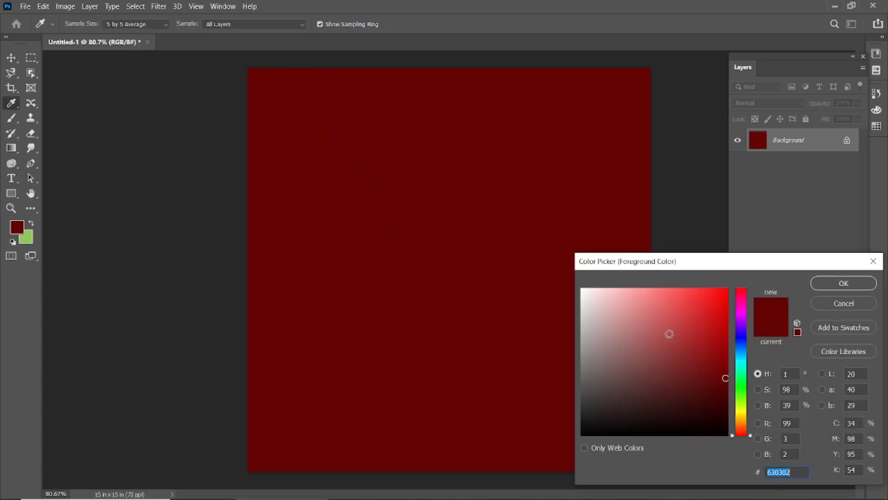
click(843, 283)
click(463, 24)
text(e)
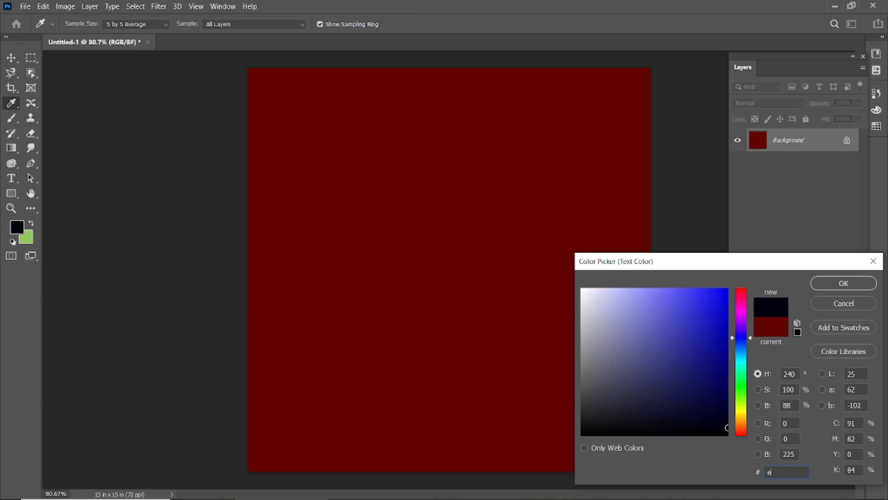
text(18e05)
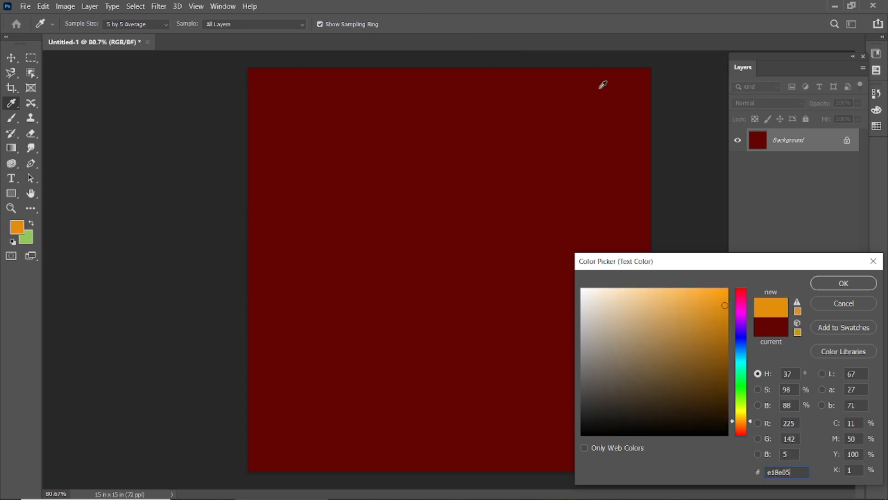
click(841, 285)
Place a Lorem Ipsum placeholder text on the canvas and enlarge it to 143 pt.
click(375, 229)
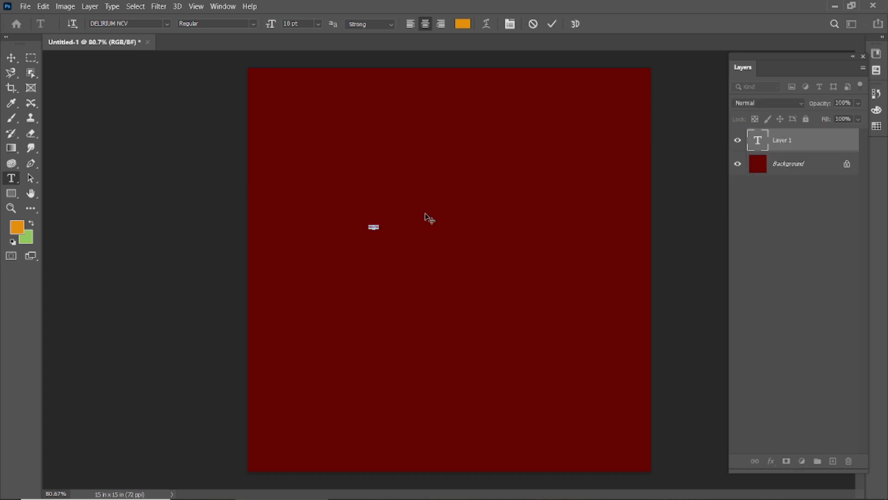
drag(268, 30, 324, 33)
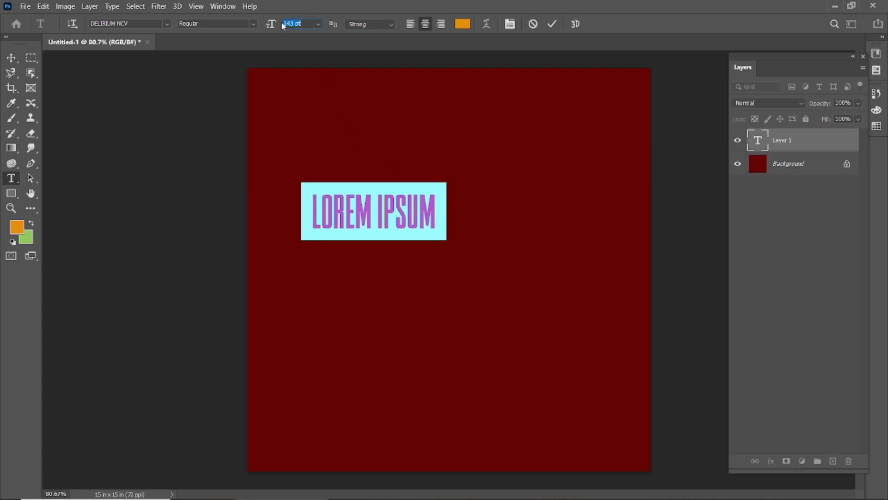
click(552, 24)
key(v)
Centre the LOREM IPSUM text horizontally and vertically on the Background.
drag(340, 209, 424, 241)
click(840, 185)
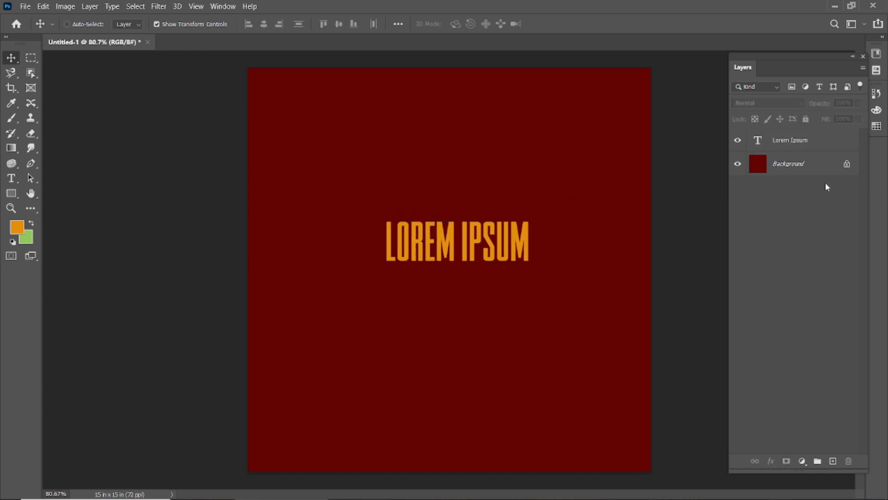
click(807, 164)
shift+click(803, 137)
click(264, 24)
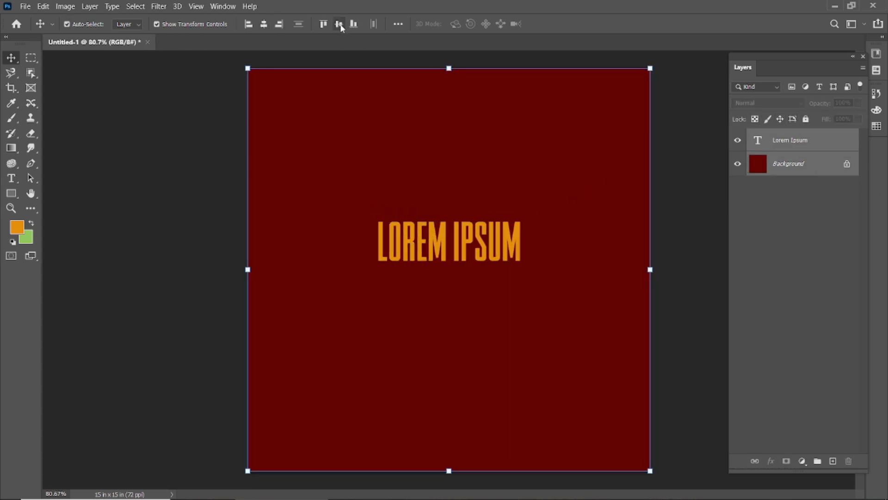
click(339, 24)
click(161, 243)
Replace the LOREM IPSUM placeholder with NEW BURGER.
click(434, 268)
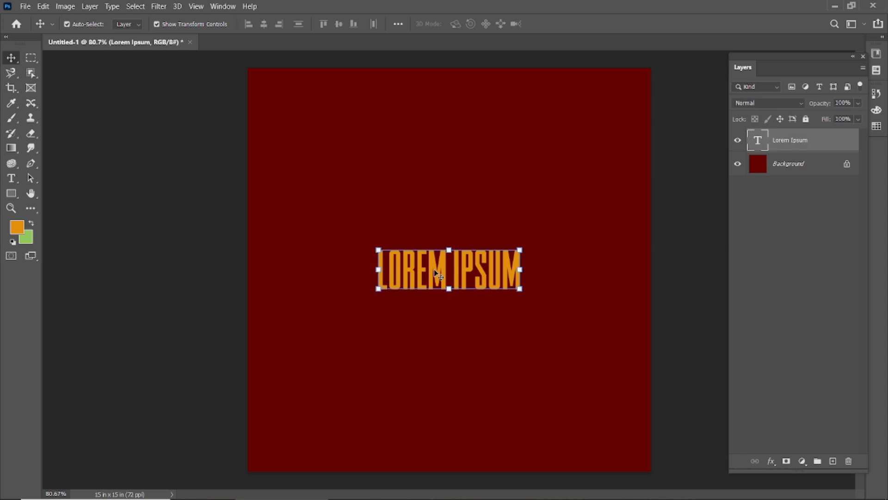
double_click(434, 268)
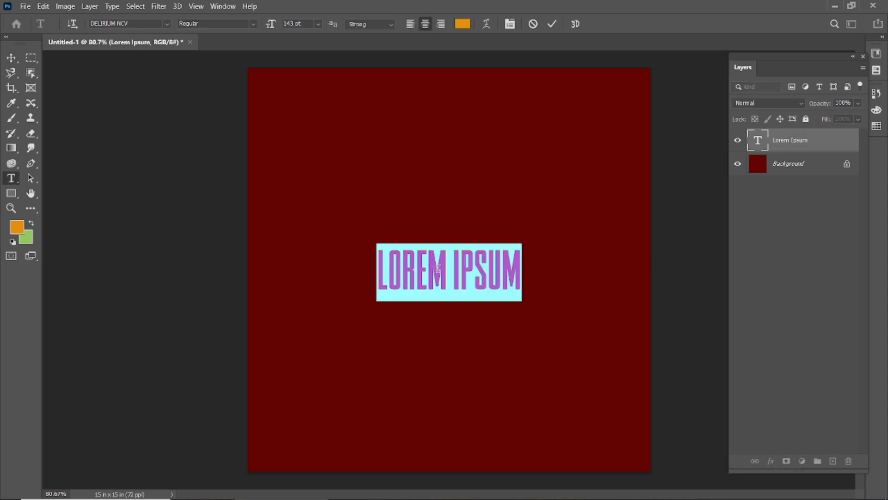
text(NEW BURGER)
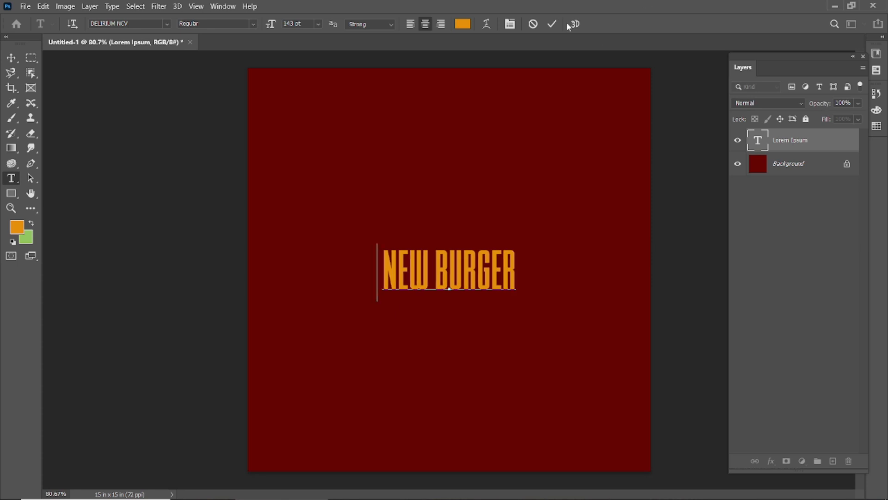
click(552, 24)
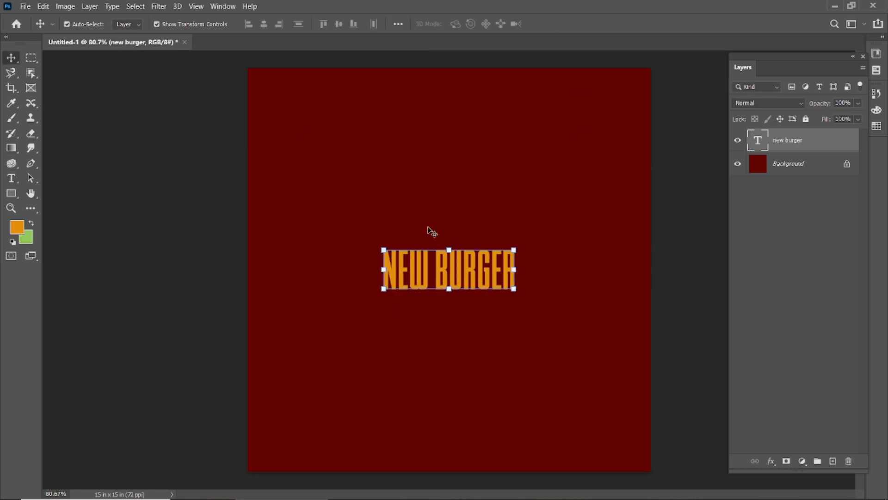
Enlarge the NEW BURGER text to 196 pt.
double_click(419, 273)
drag(271, 28, 329, 55)
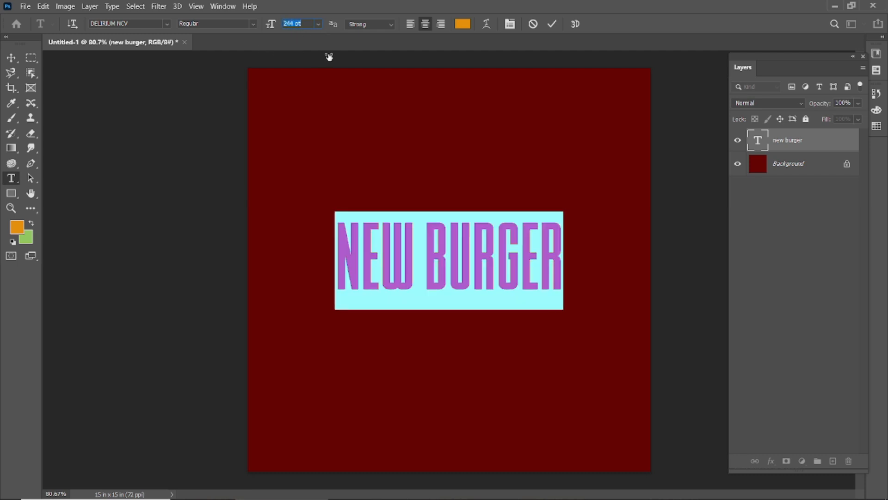
drag(272, 28, 243, 45)
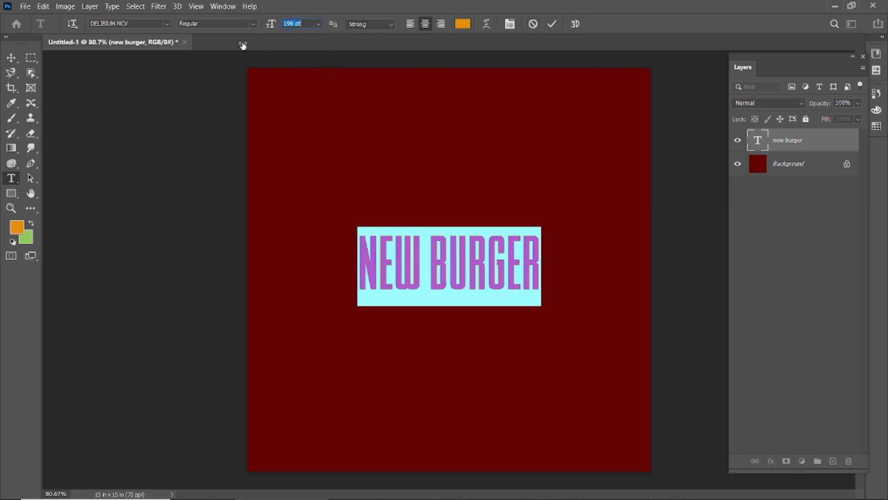
click(552, 24)
key(v)
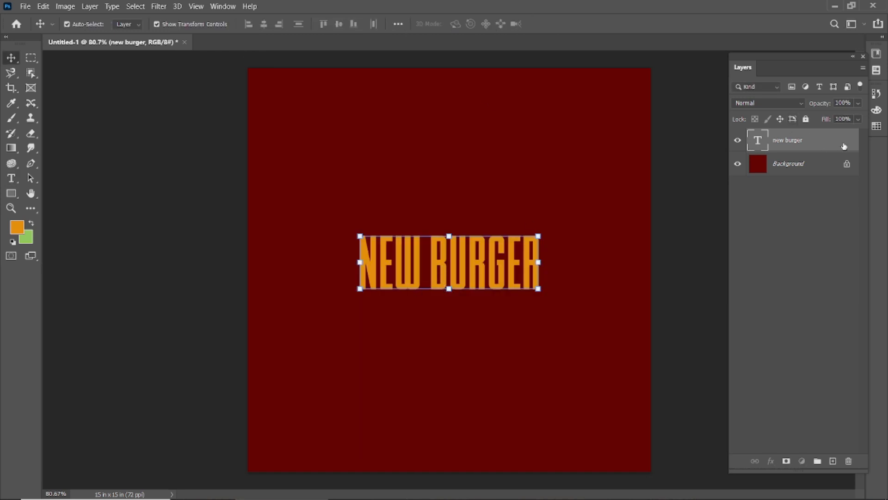
Add a 1 px outside stroke to the NEW BURGER layer, sampling the text's orange #e18e05 as its colour.
double_click(844, 146)
click(274, 271)
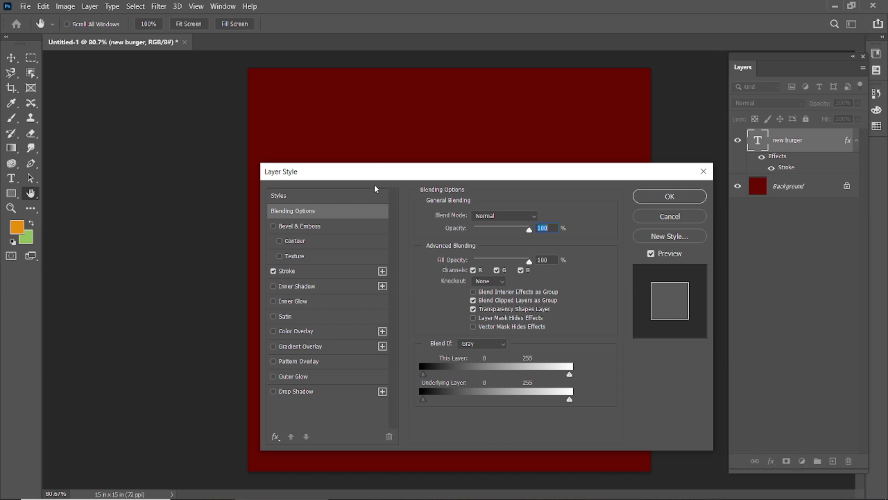
drag(384, 173, 558, 185)
click(467, 287)
click(623, 313)
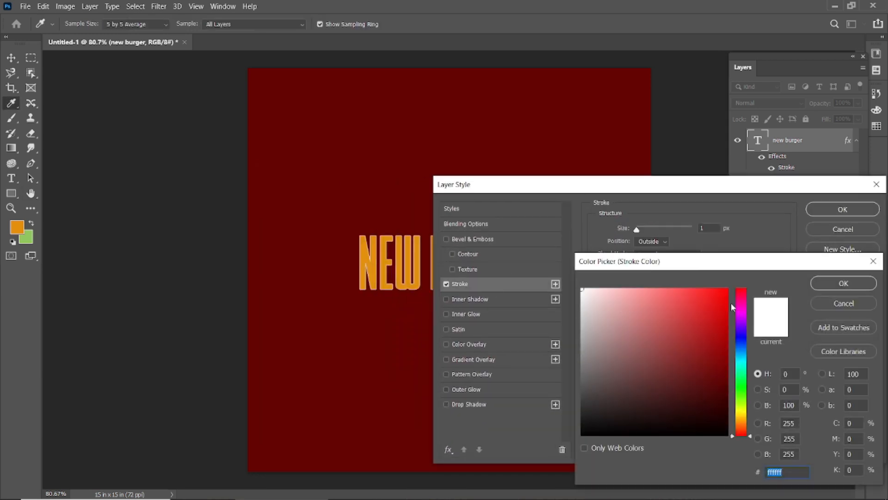
click(376, 264)
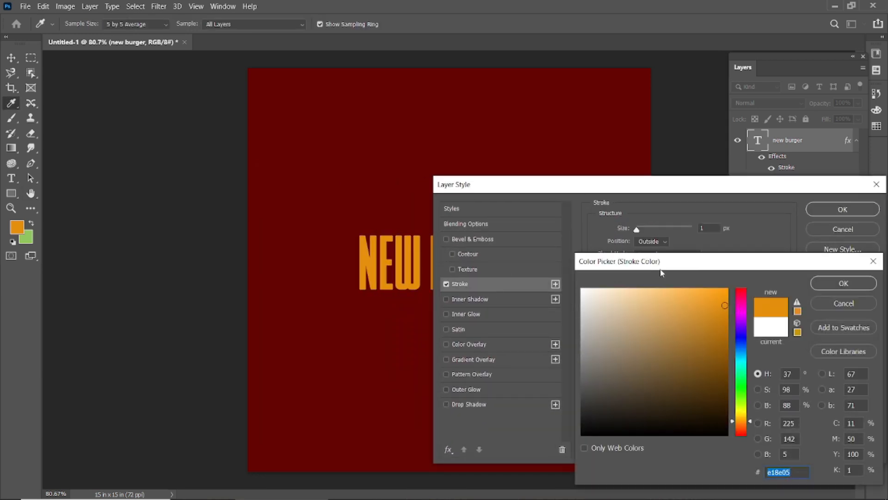
click(818, 283)
click(843, 209)
Reduce the NEW BURGER layer's fill to 0% so only its outline shows, and deselect it.
drag(826, 119, 720, 138)
click(828, 121)
click(185, 238)
scroll(469, 282, up, 1)
scroll(469, 282, down, 1)
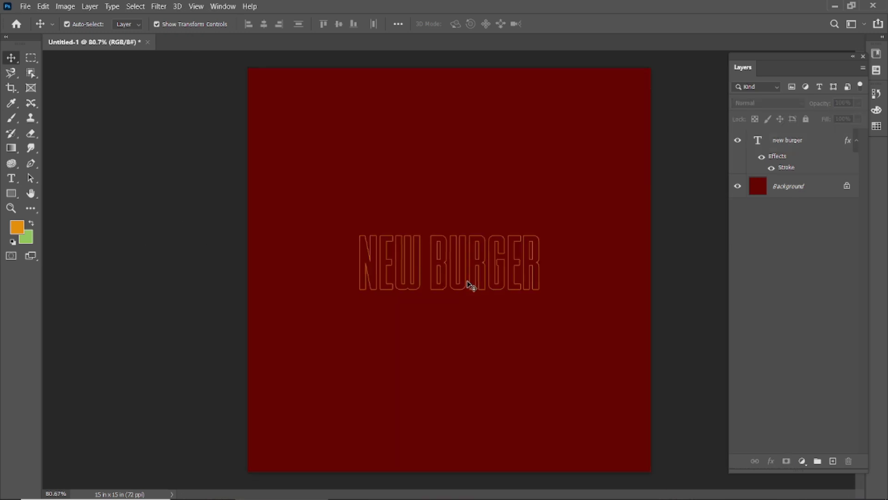
Duplicate the outlined NEW BURGER text four times, stacking two copies below and two above the original.
click(478, 273)
drag(477, 273, 477, 344)
key(ctrl+z)
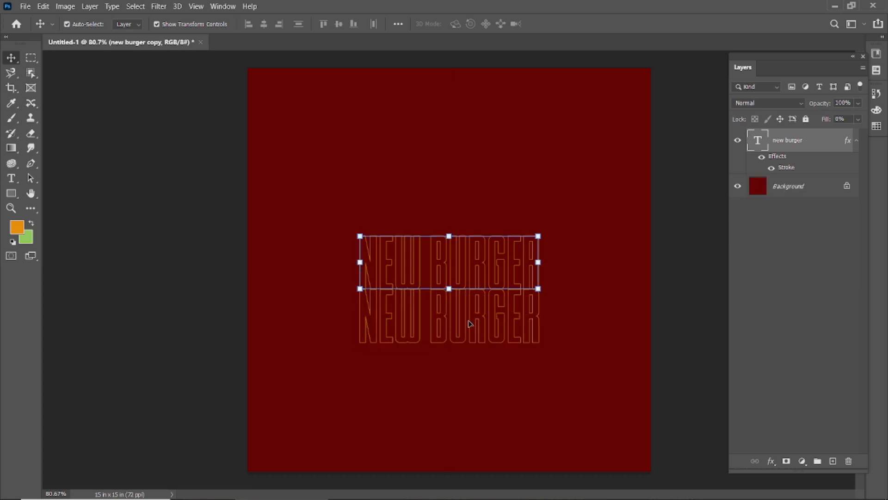
drag(466, 277, 462, 158)
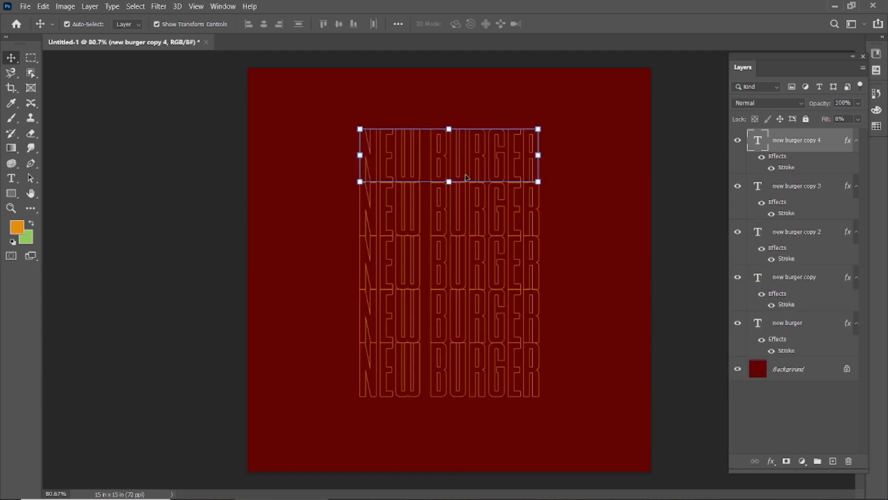
Group the five NEW BURGER text layers.
click(608, 288)
click(778, 167)
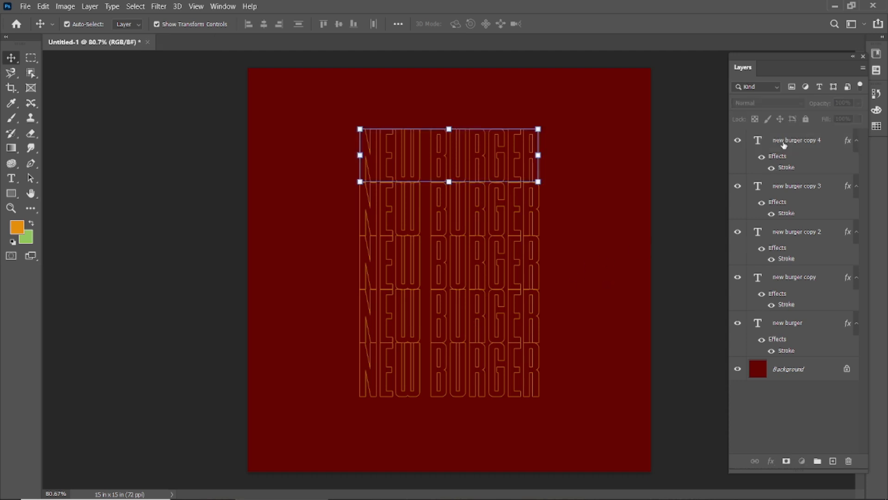
shift+click(782, 330)
key(ctrl+g)
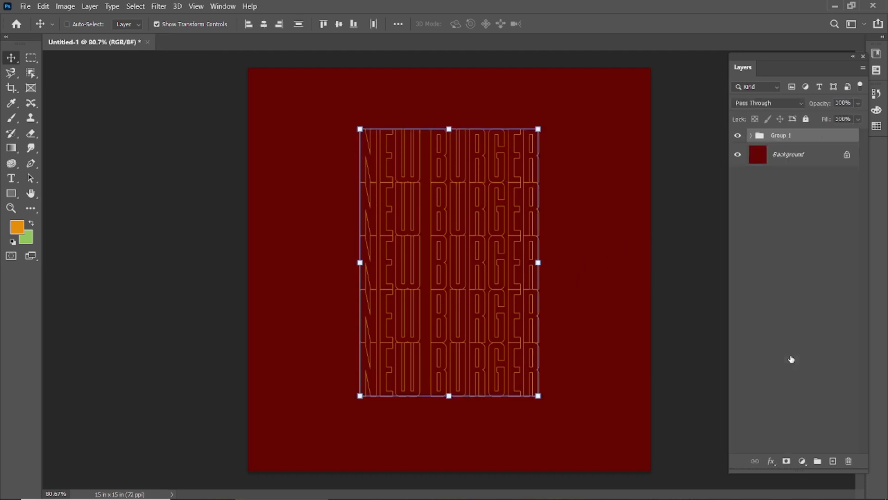
Centre the group of text lines vertically on the Background and deselect it.
shift+click(788, 154)
click(339, 24)
click(679, 258)
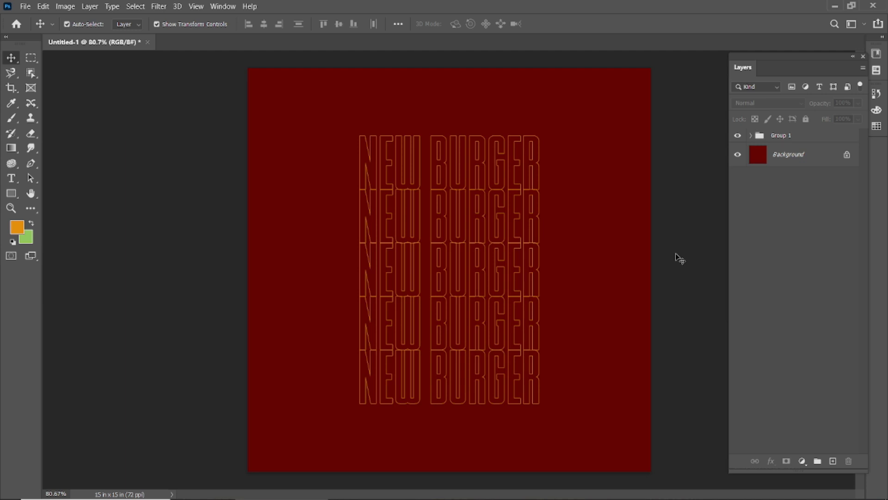
scroll(468, 248, up, 2)
scroll(455, 257, down, 2)
Open the burger image pngwing.com (8).png.
click(25, 7)
click(47, 28)
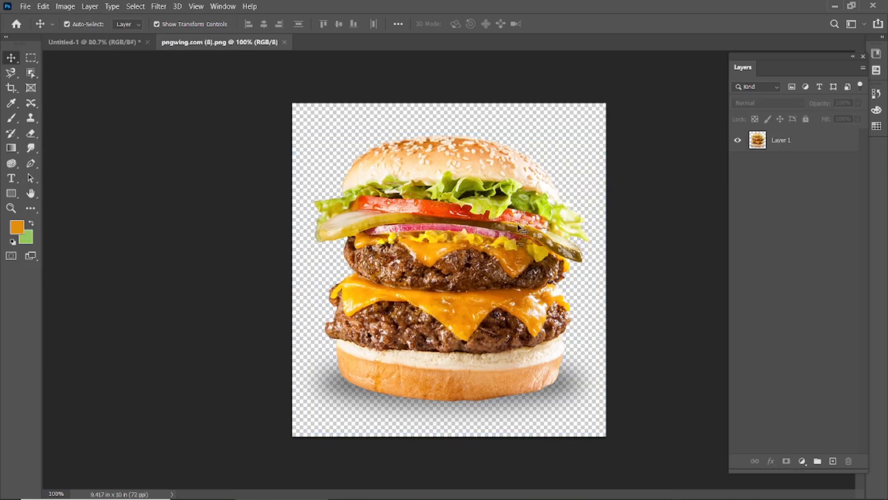
Select the burger automatically using Select Subject of the Quick Selection tool.
click(31, 73)
key(shift+w)
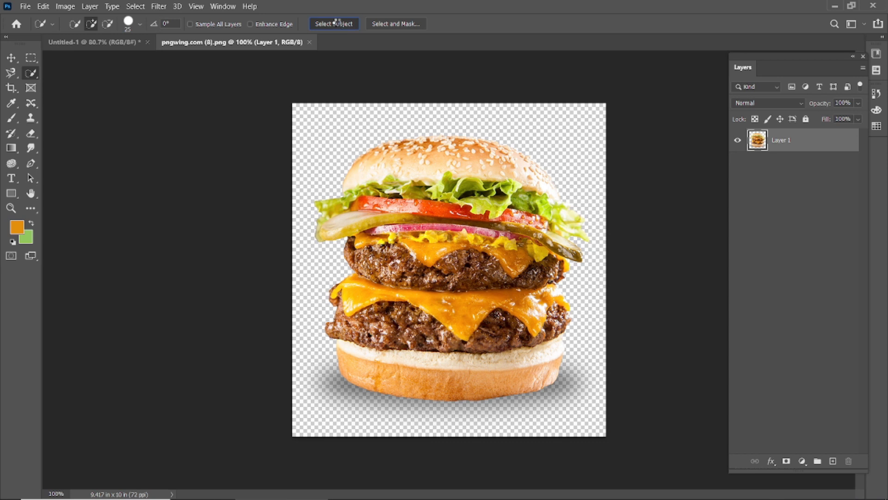
click(339, 23)
Refine the burger selection along the sesame-seeded top bun and the lettuce beside it with Quick Selection.
scroll(341, 142, up, 8)
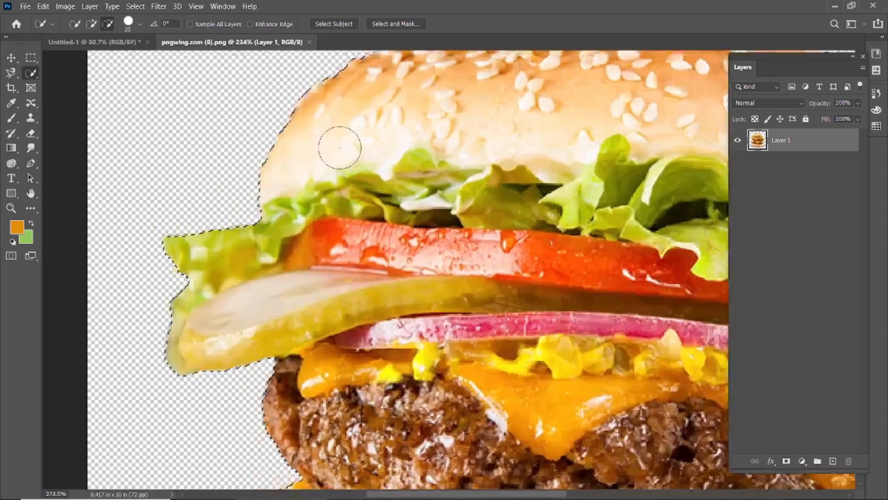
drag(369, 255, 264, 440)
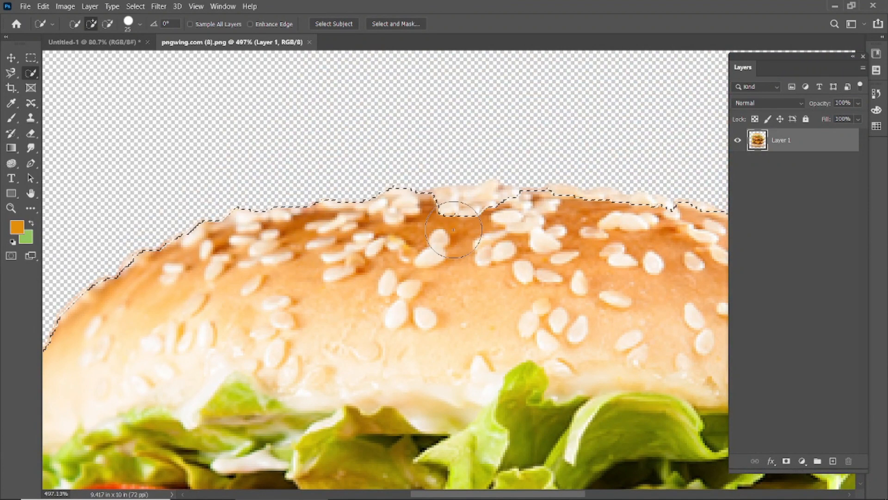
drag(626, 273, 299, 238)
drag(426, 252, 323, 188)
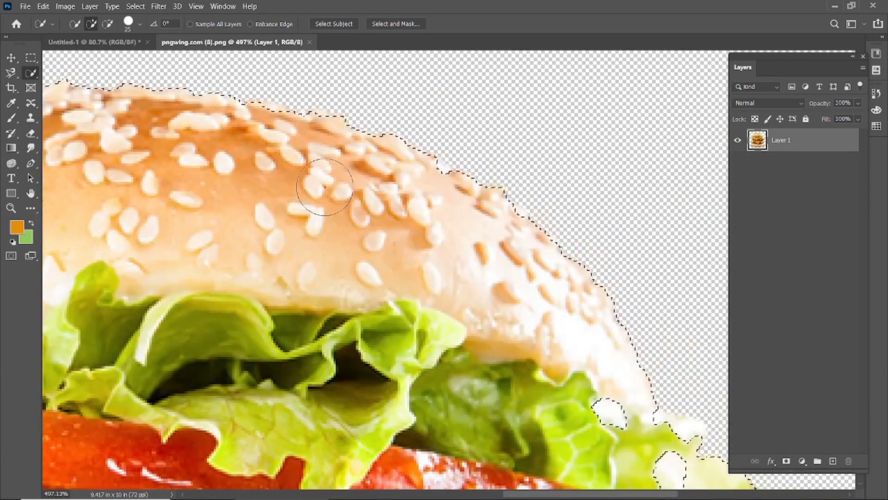
drag(474, 280, 335, 173)
mouse_move(471, 298)
mouse_down()
mouse_move(537, 373)
mouse_move(440, 209)
mouse_up()
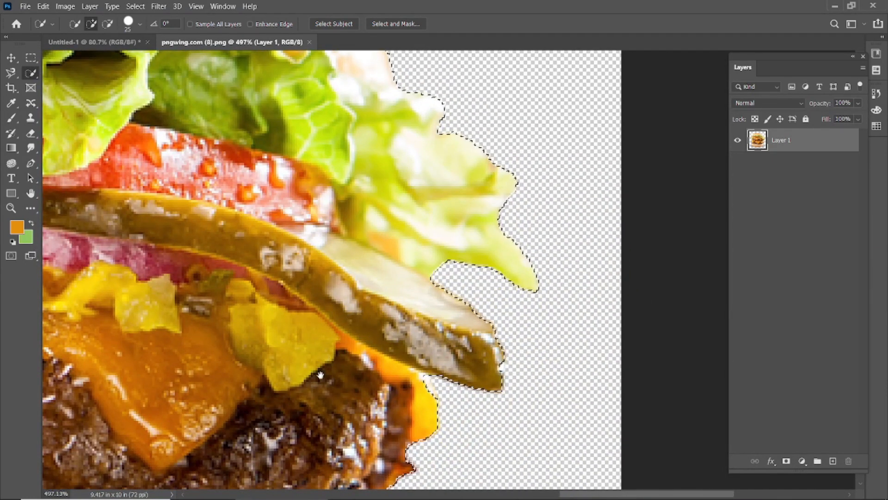
Check and refine the burger selection along the pickles, cheese and patties on both sides.
drag(359, 444, 511, 250)
drag(513, 324, 526, 363)
scroll(410, 369, down, 2)
drag(410, 368, 347, 138)
drag(404, 300, 434, 269)
scroll(434, 269, down, 10)
scroll(258, 317, up, 8)
scroll(367, 265, up, 5)
drag(367, 265, 320, 472)
drag(456, 104, 359, 301)
scroll(359, 301, down, 8)
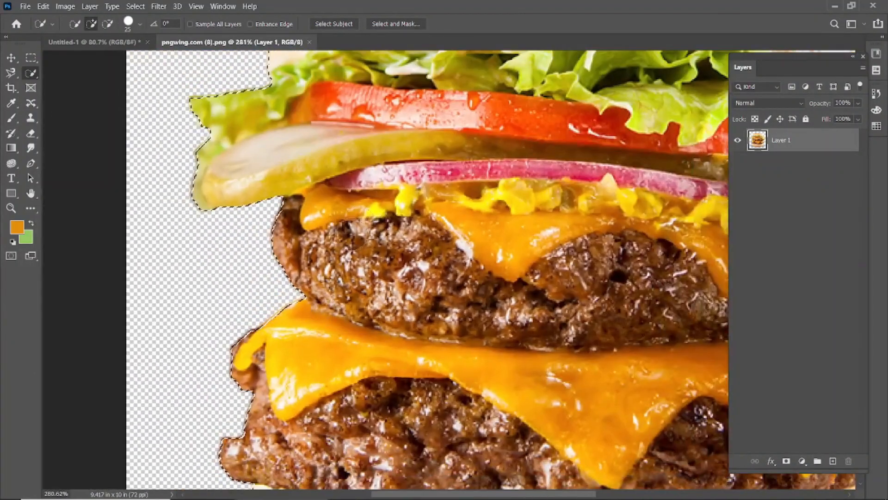
drag(398, 148, 369, 345)
scroll(318, 174, up, 4)
scroll(374, 192, down, 7)
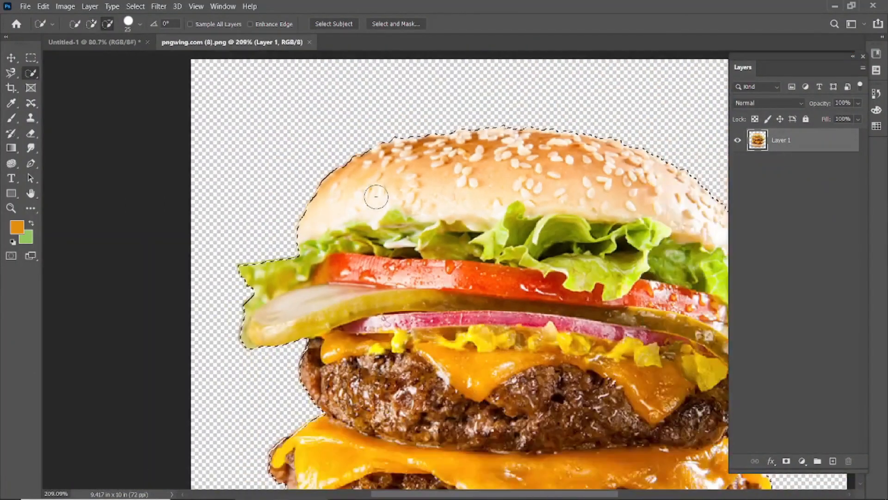
Invert the burger selection, delete the shadow surrounding the burger and clear the selection.
scroll(378, 200, down, 8)
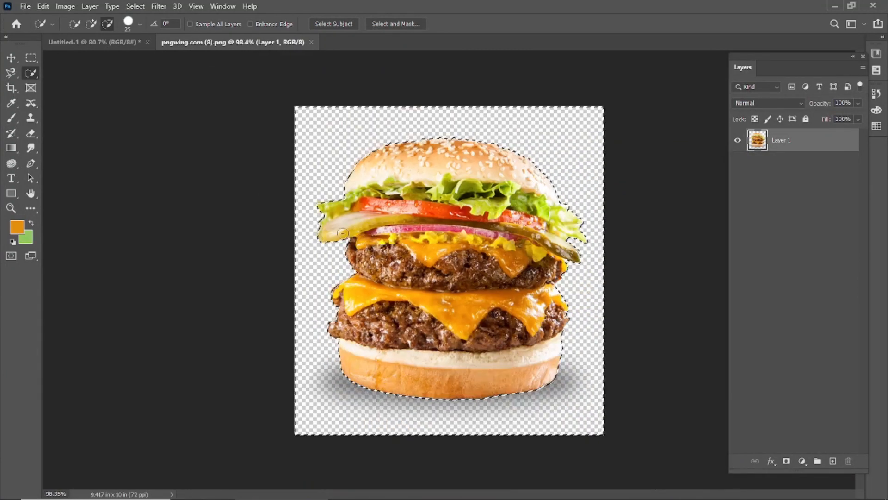
key(ctrl+shift+i)
key(Delete)
key(ctrl+d)
key(v)
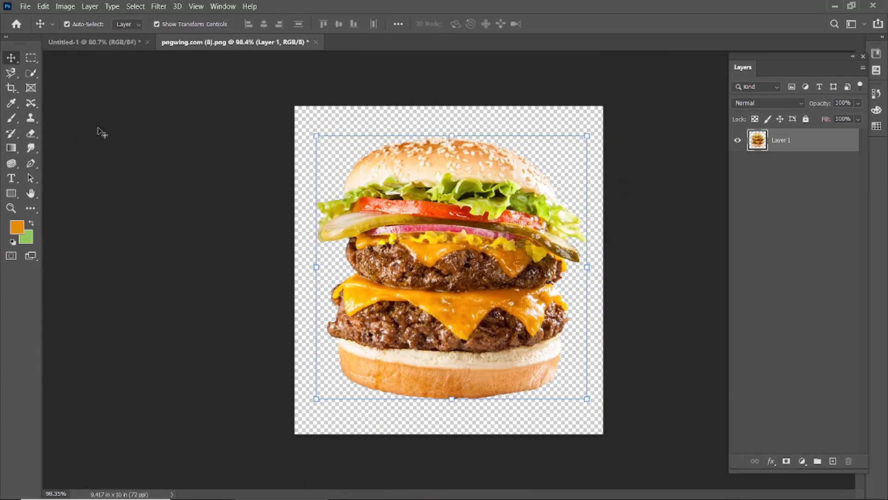
Place the cut-out burger into the Untitled-1 poster in front of the NEW BURGER text.
click(130, 188)
click(421, 249)
drag(445, 182, 452, 271)
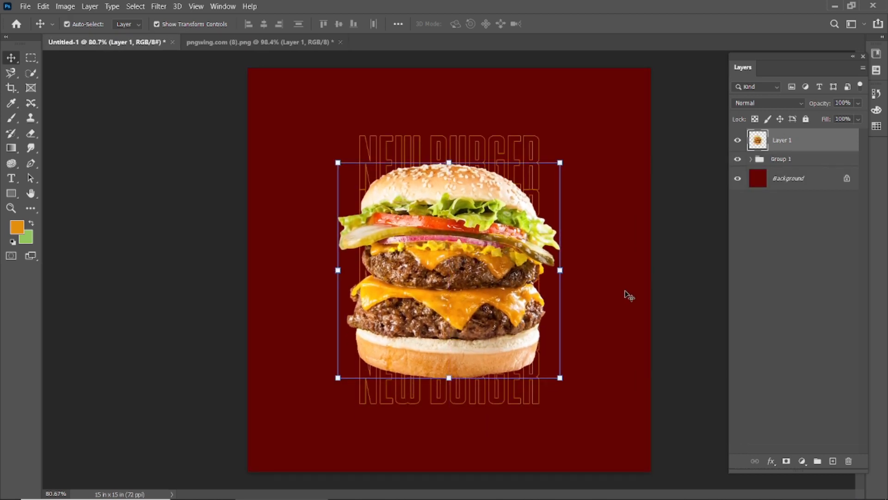
Align the burger layer to the Background layer's horizontal and vertical centres.
click(799, 179)
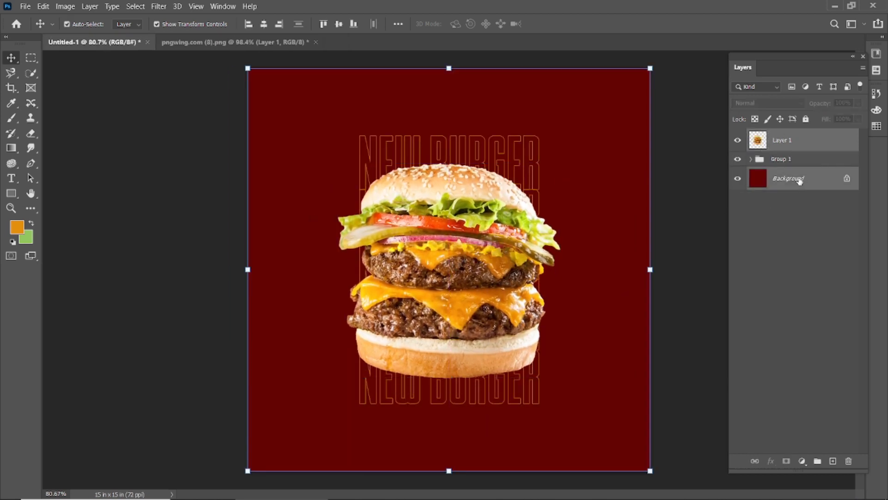
click(153, 283)
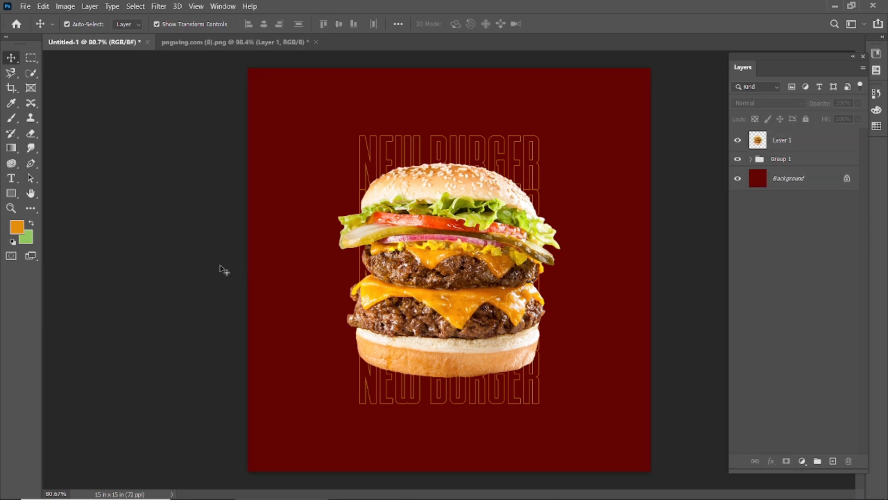
drag(437, 246, 445, 262)
click(602, 217)
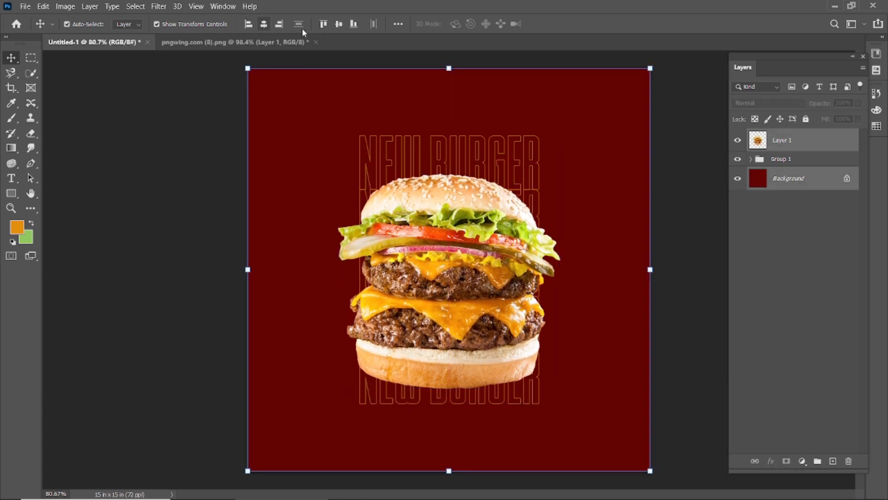
click(339, 25)
click(104, 330)
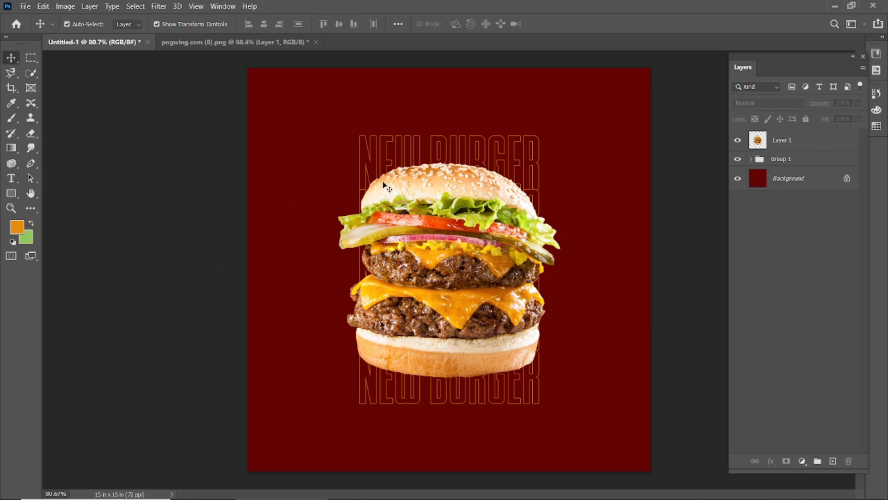
Select all five NEW BURGER text layers and scale the stack wider and shorter around its centre behind the burger.
click(375, 151)
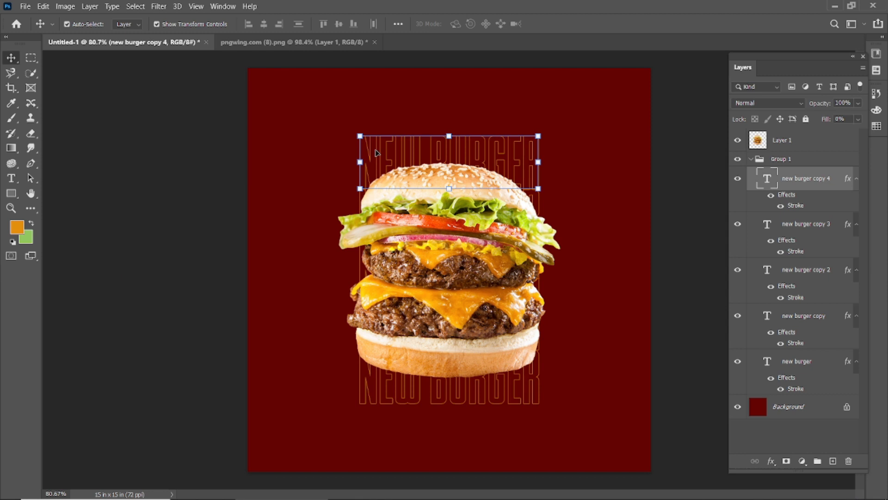
click(683, 241)
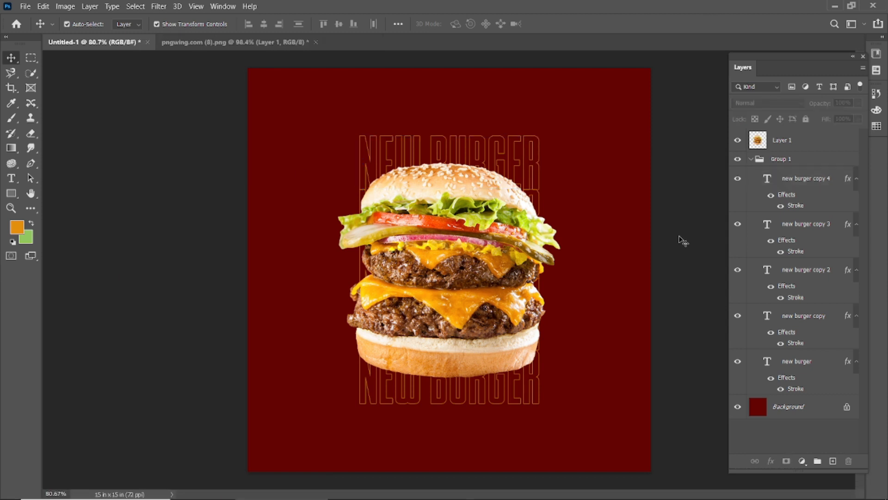
click(826, 183)
shift+click(802, 366)
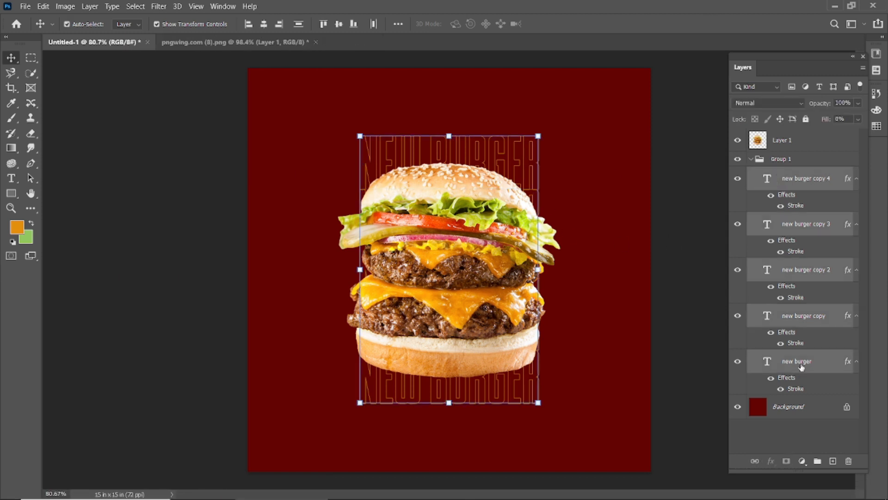
drag(542, 274, 597, 274)
drag(600, 135, 590, 188)
click(573, 24)
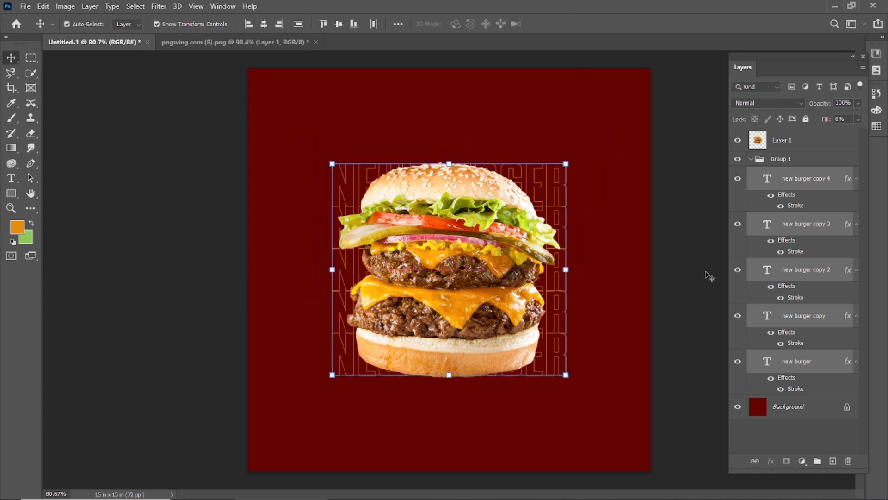
Duplicate the outlined NEW BURGER line twice, placing one copy directly below the stack and one directly above it.
drag(557, 365, 560, 406)
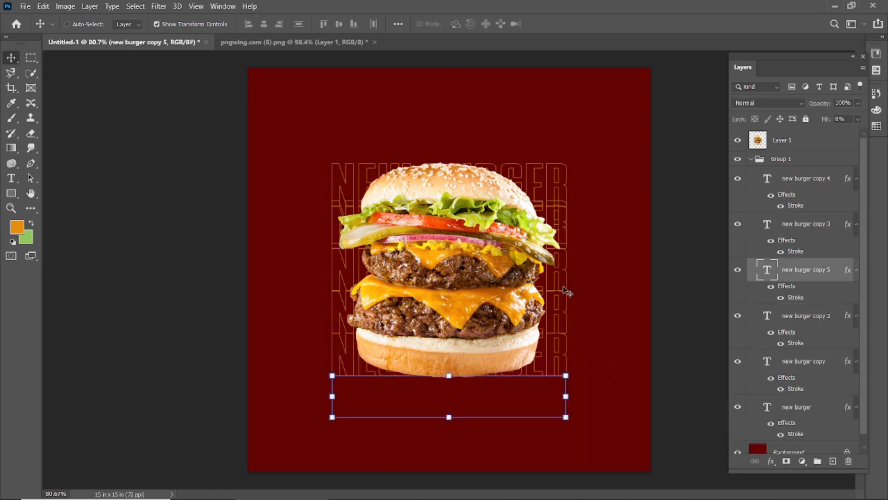
drag(557, 186, 558, 138)
key(ctrl+z)
click(686, 210)
click(646, 170)
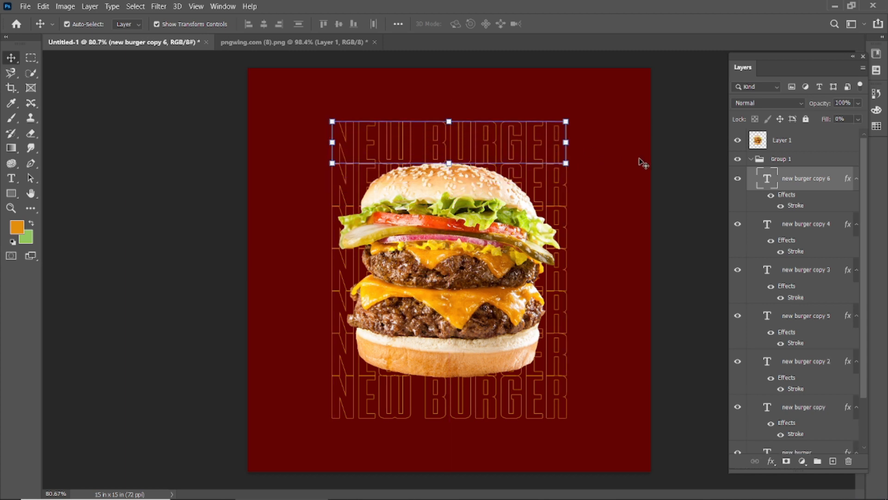
Make the topmost NEW BURGER line solid white with 100% fill and hide its Stroke effect.
drag(825, 121, 884, 130)
click(782, 206)
double_click(767, 179)
click(462, 24)
drag(587, 310, 578, 301)
click(837, 283)
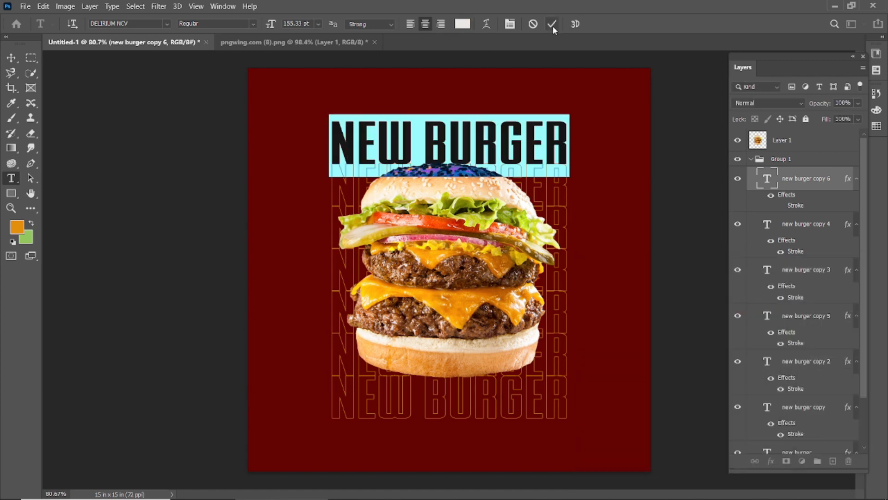
click(552, 24)
key(v)
scroll(519, 224, down, 1)
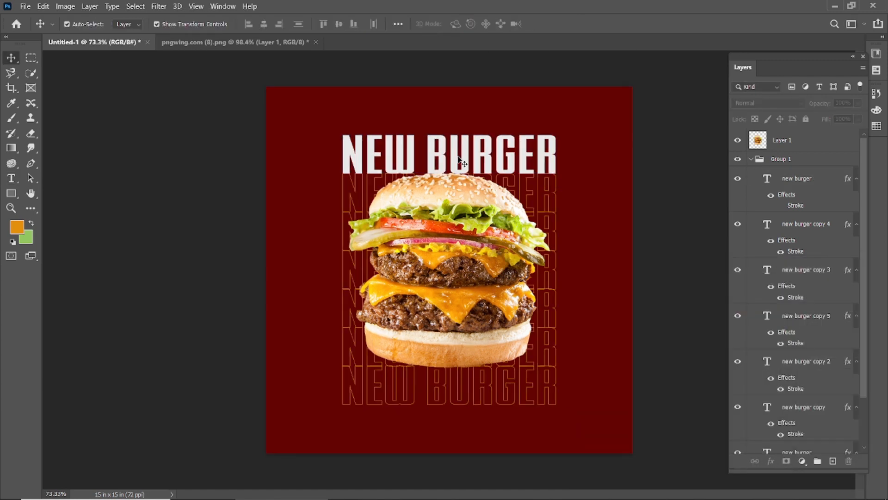
Delete the solid white NEW BURGER line above the burger.
click(456, 161)
key(Delete)
click(278, 179)
Scale the burger down proportionally around its centre so more of the outlined text shows around it.
click(476, 282)
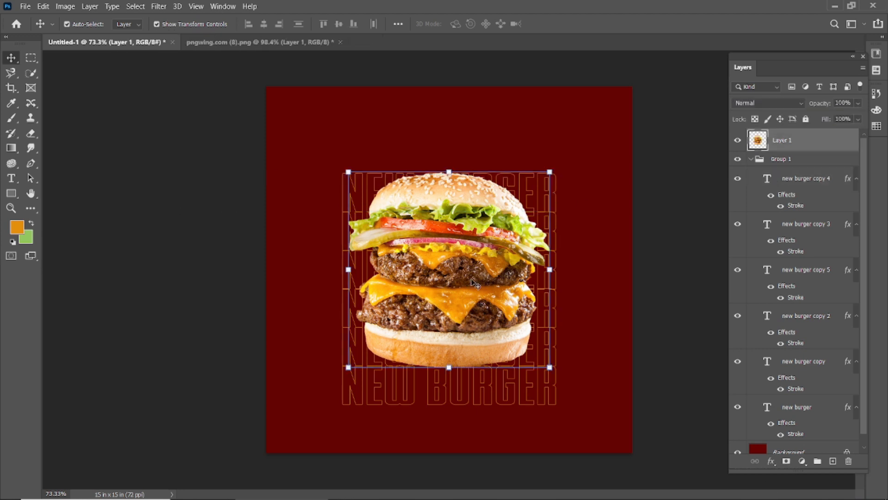
drag(550, 172, 530, 191)
click(574, 24)
click(680, 185)
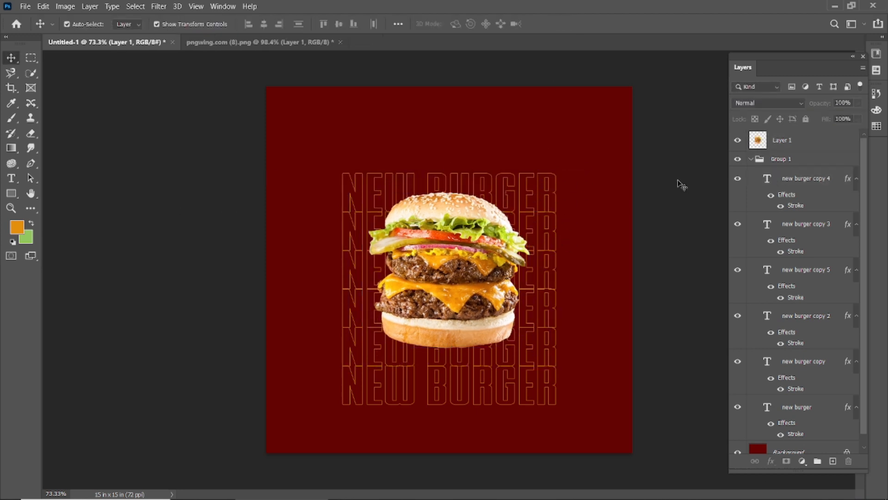
Collapse the text group and align it to the Background layer's vertical centre.
click(815, 190)
click(795, 160)
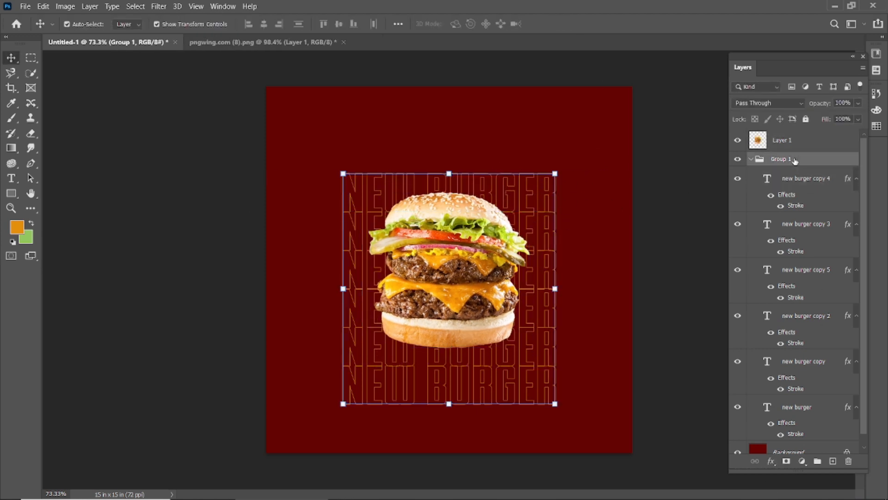
click(751, 160)
click(791, 179)
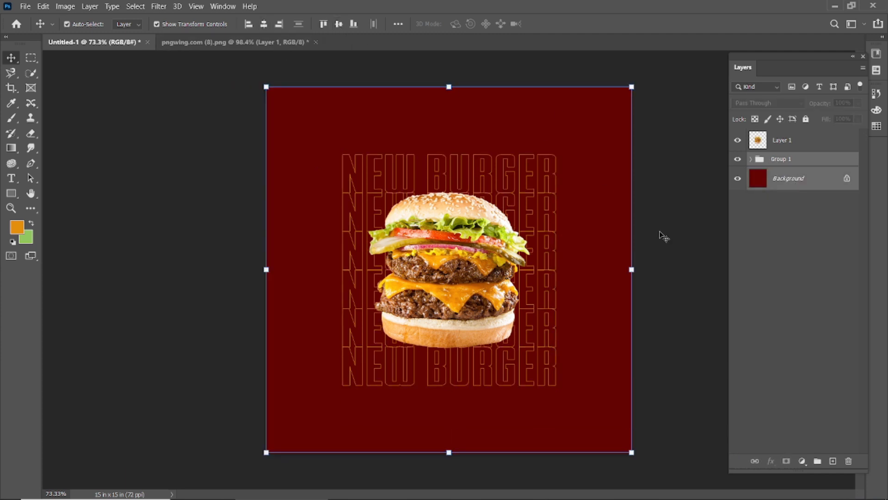
click(687, 252)
Enlarge the burger to about 110% around its centre and apply the transform.
click(434, 263)
scroll(434, 263, up, 1)
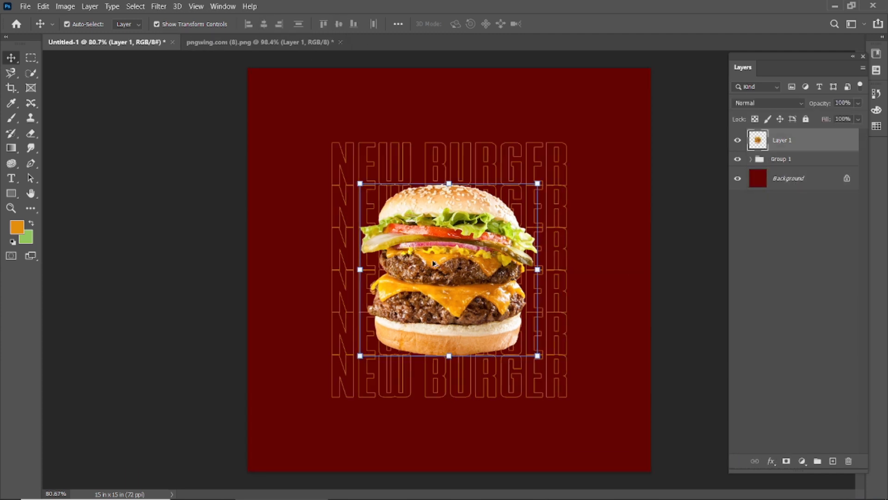
drag(538, 352, 546, 363)
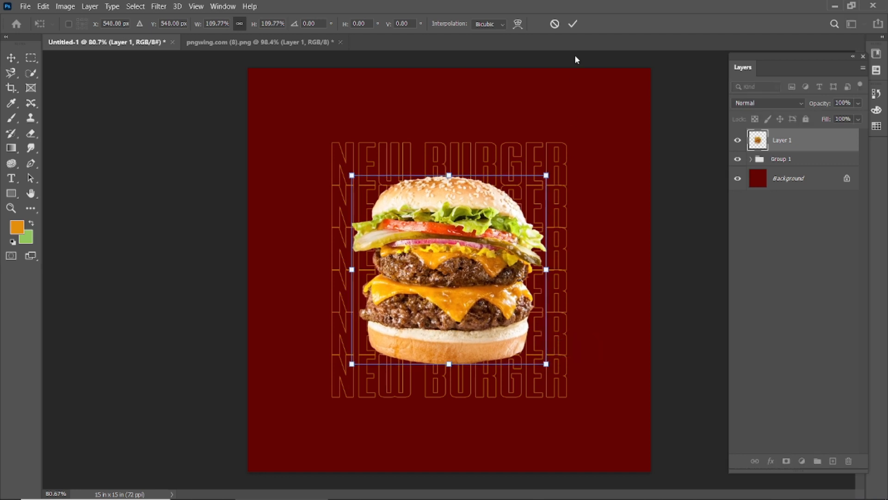
click(705, 276)
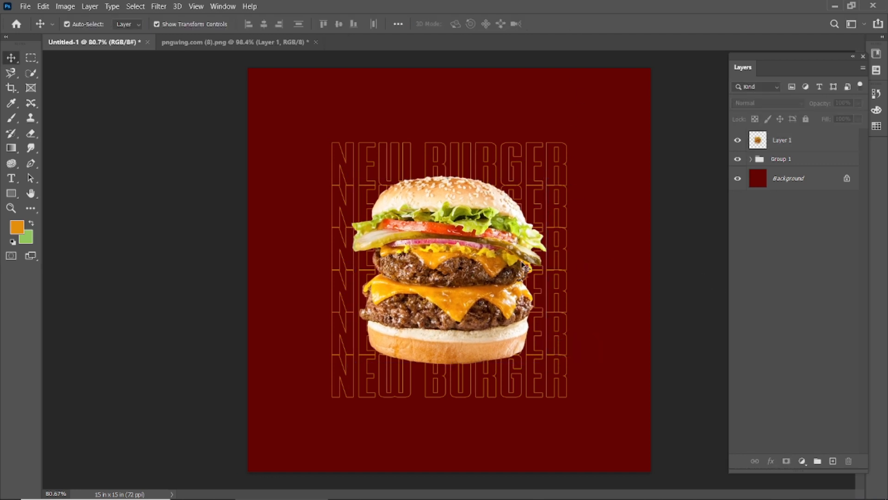
Apply the Sharpen filter to the burger layer and check the sharpened detail.
click(443, 262)
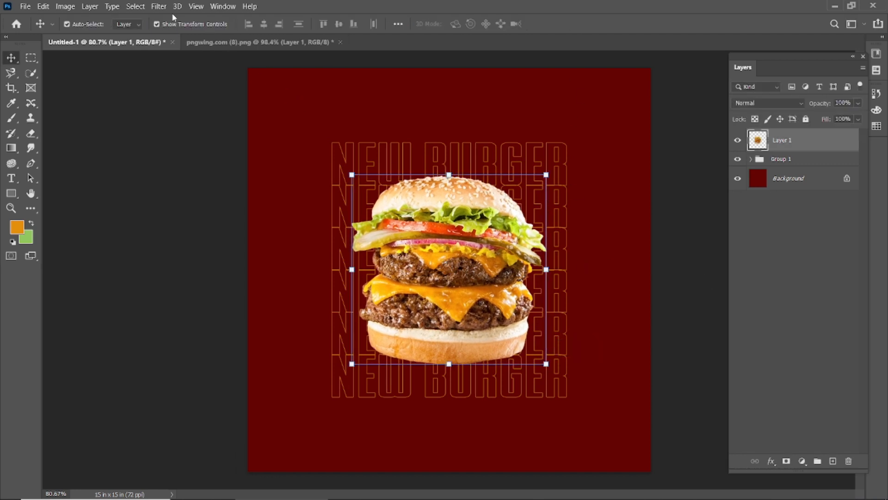
click(159, 6)
mouse_move(258, 213)
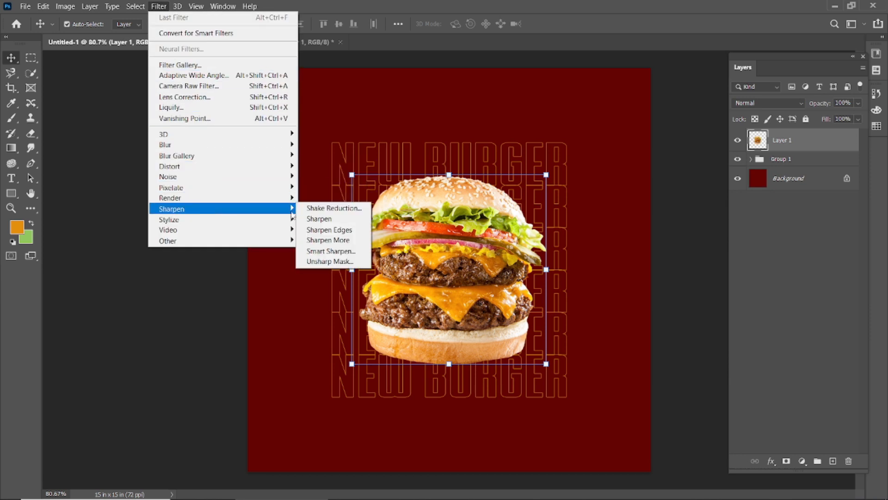
click(321, 220)
scroll(470, 284, up, 2)
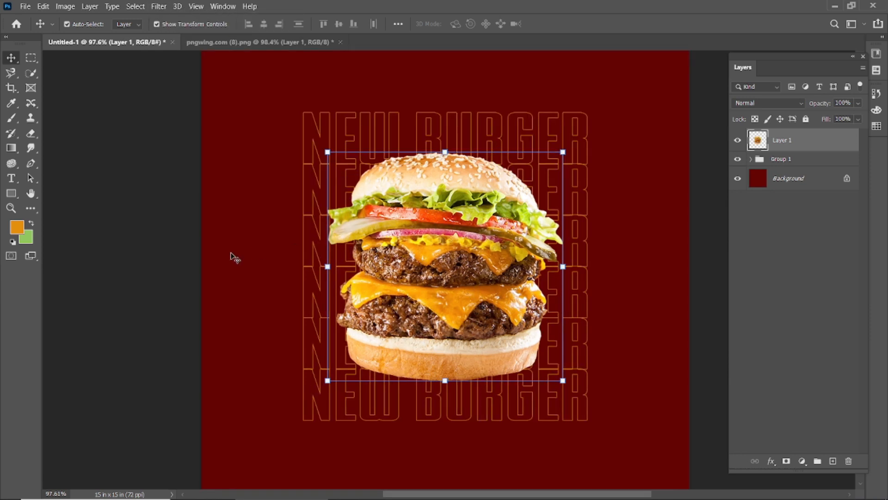
click(167, 262)
key(ctrl+0)
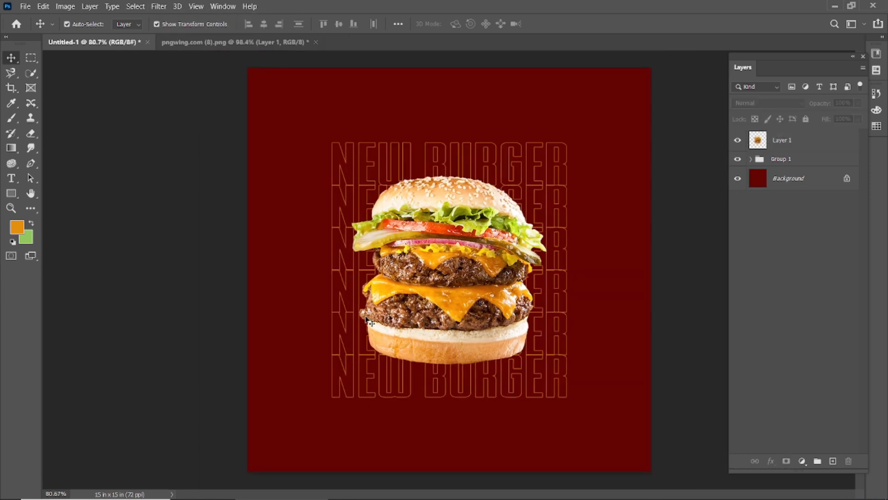
Scale the burger up slightly around its centre and apply the transform.
click(432, 280)
drag(546, 364, 551, 369)
click(577, 22)
click(715, 226)
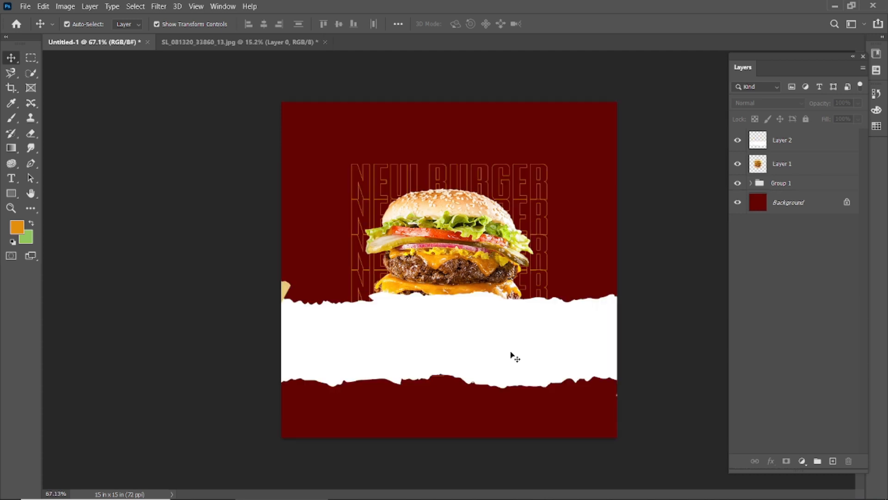
Scale the white torn-paper layer to 81.60%, rotate it to -31.92° and move it into the poster's lower-right corner.
click(512, 354)
key(ctrl+minus)
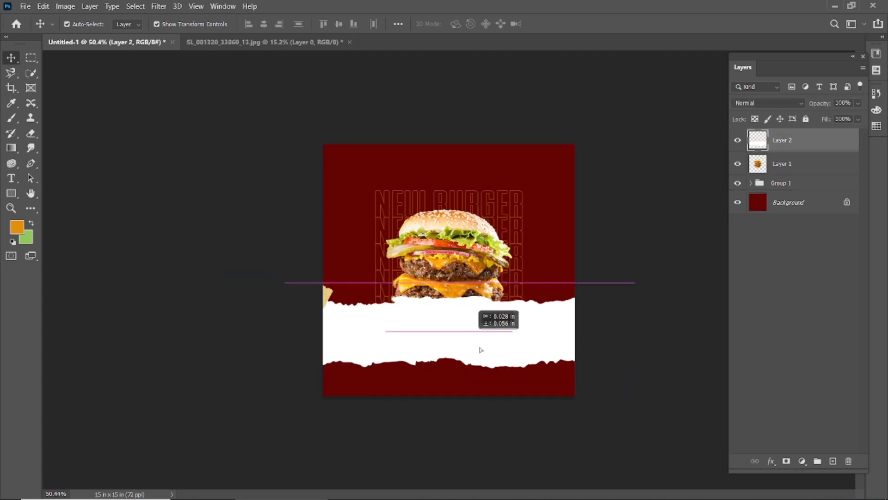
drag(712, 428, 630, 341)
drag(653, 241, 520, 341)
drag(556, 389, 563, 392)
key(ctrl+0)
drag(629, 446, 635, 447)
scroll(575, 440, down, 3)
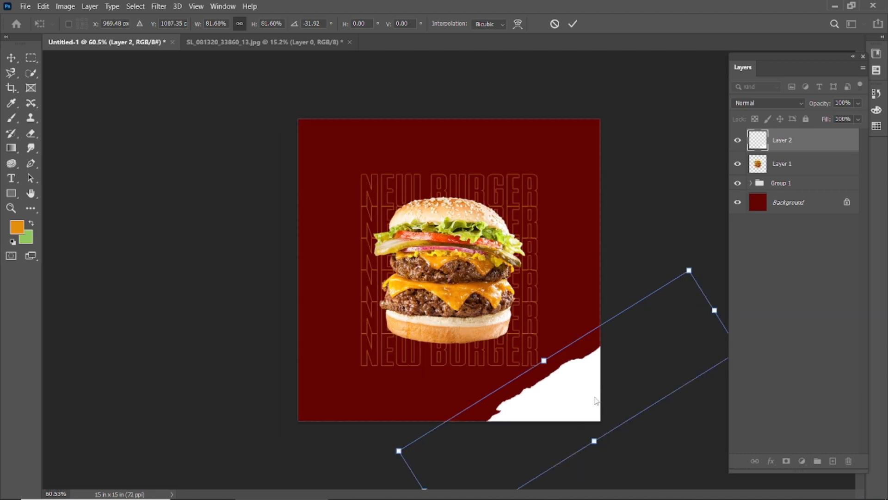
Fine-tune the torn paper's rotation and position across the poster's lower-right corner and apply the transform.
scroll(531, 396, down, 1)
drag(451, 475, 437, 470)
scroll(533, 350, up, 1)
drag(531, 342, 526, 333)
key(ctrl+z)
drag(565, 414, 574, 428)
drag(542, 377, 514, 387)
click(572, 23)
Add a Color Overlay with colour #e18e05 to the torn-paper layer.
ctrl+click(805, 140)
click(805, 140)
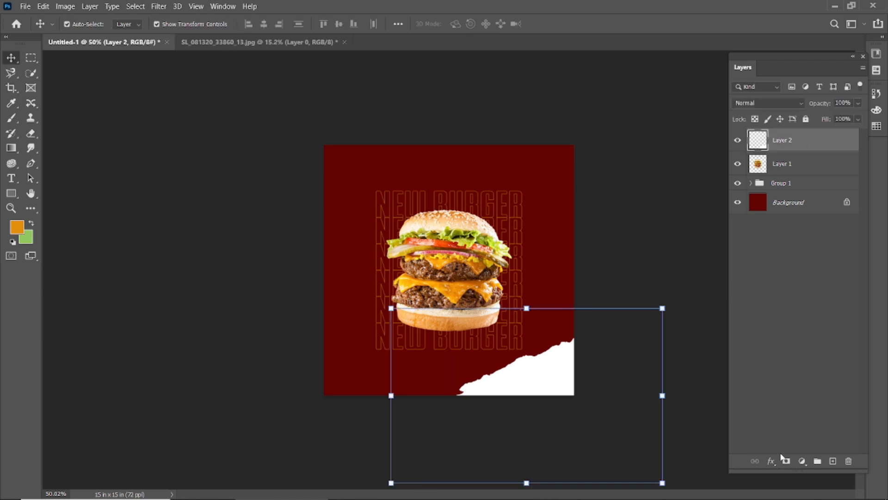
click(771, 461)
click(792, 418)
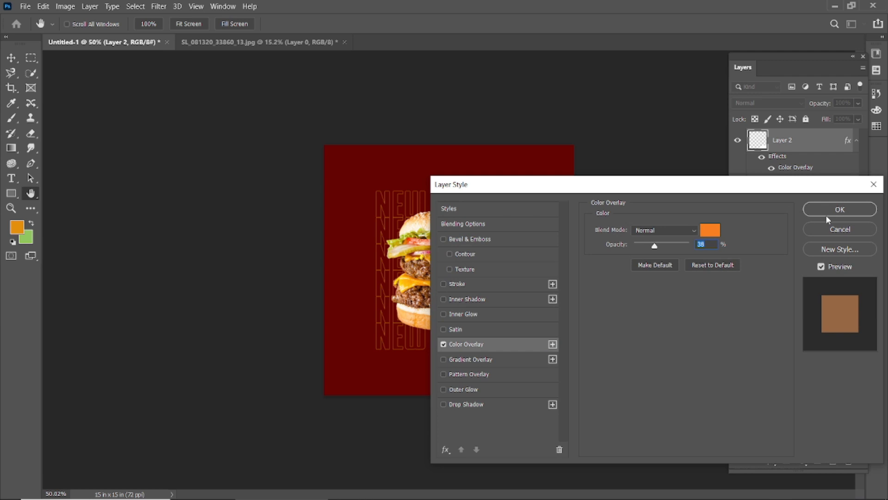
click(710, 231)
text(e)
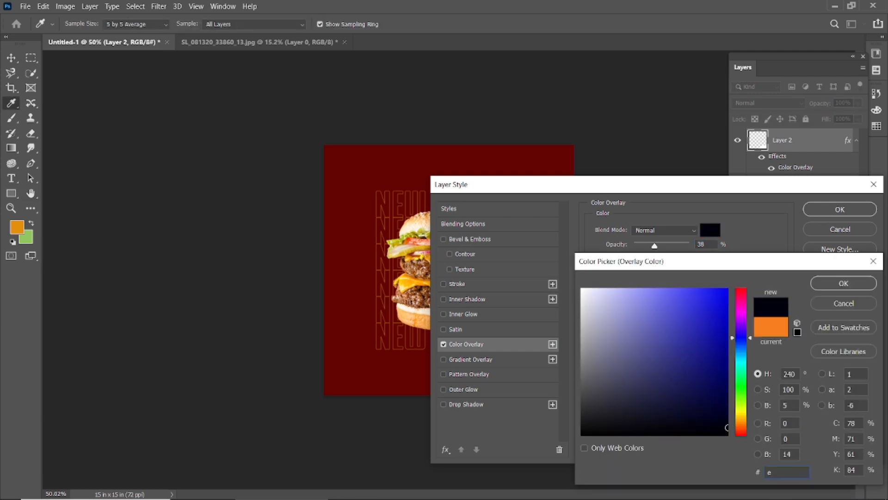
text(18e05)
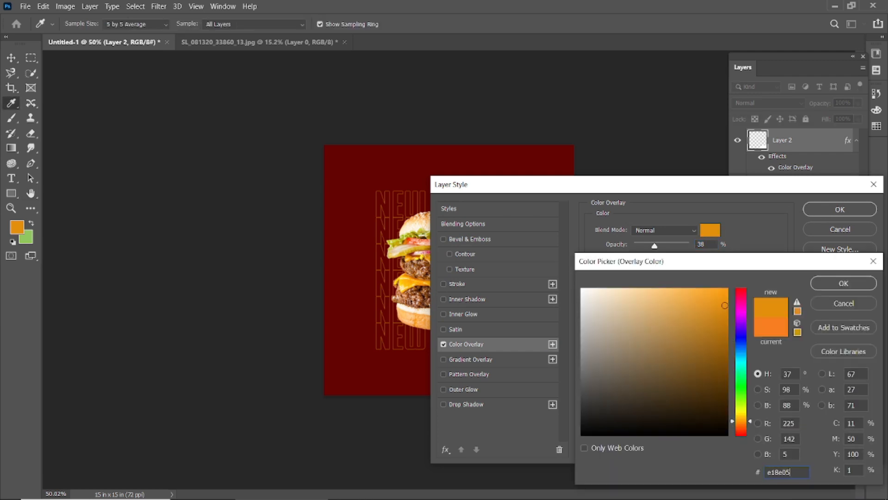
click(840, 287)
click(840, 209)
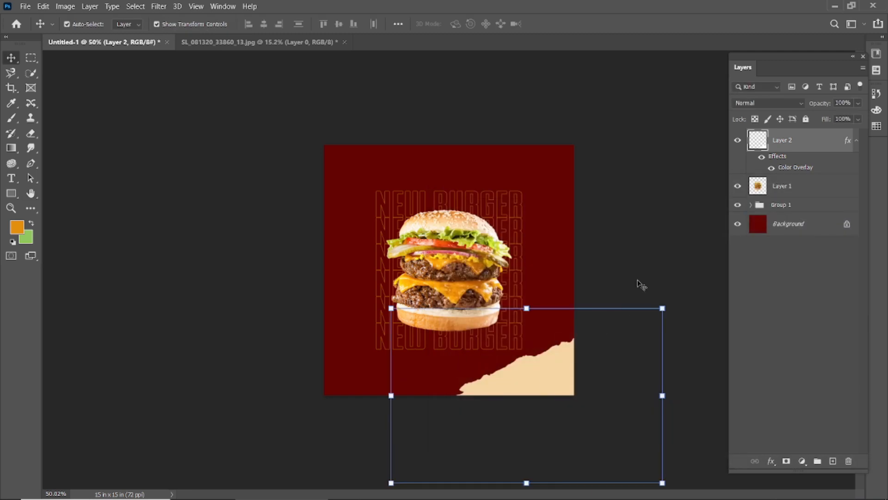
Raise the torn-paper layer's Color Overlay opacity to 100%.
double_click(805, 167)
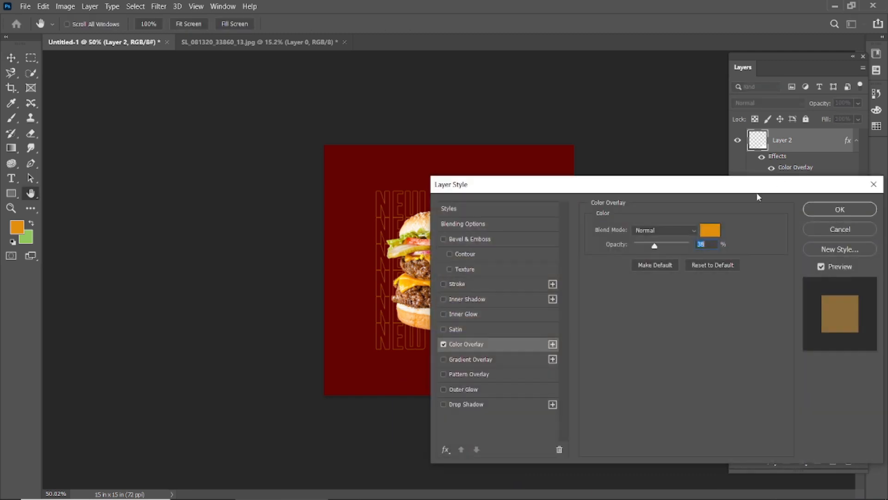
drag(655, 247, 690, 245)
click(840, 210)
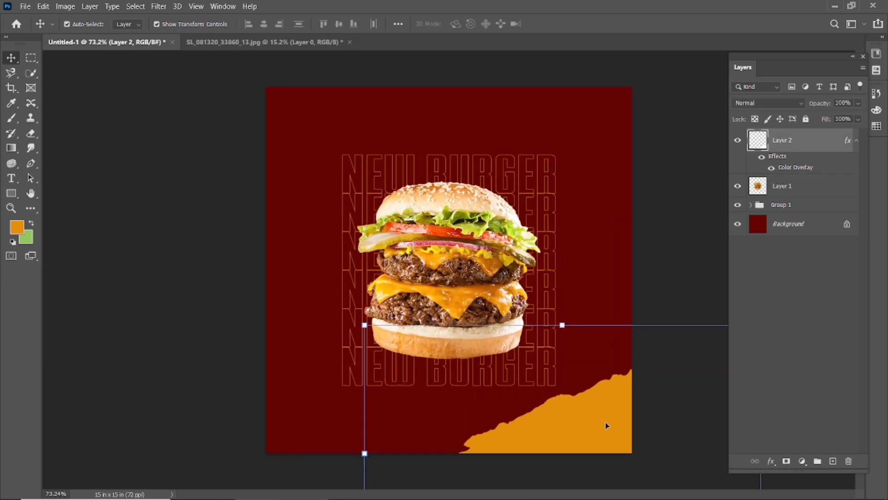
Duplicate the orange torn-paper layer and position the copy across the poster's upper-left corner, keeping its stray square off the canvas.
drag(612, 287, 407, 124)
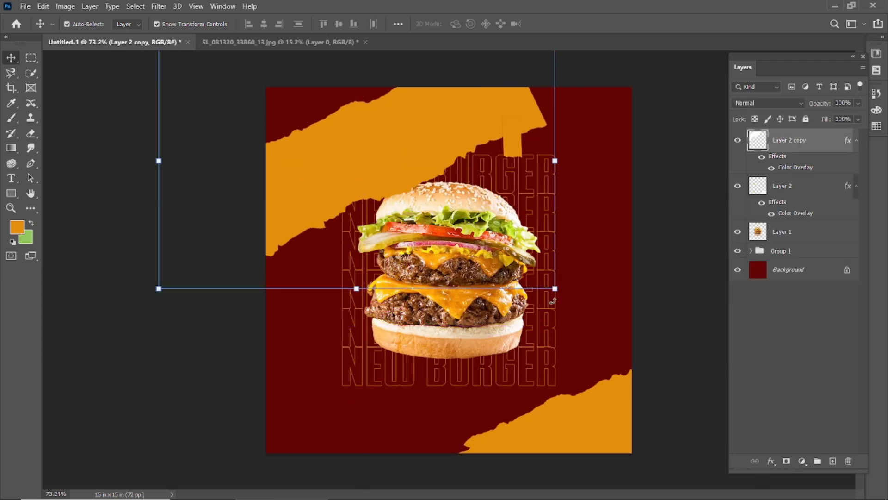
drag(419, 154, 357, 100)
click(677, 291)
scroll(462, 297, down, 3)
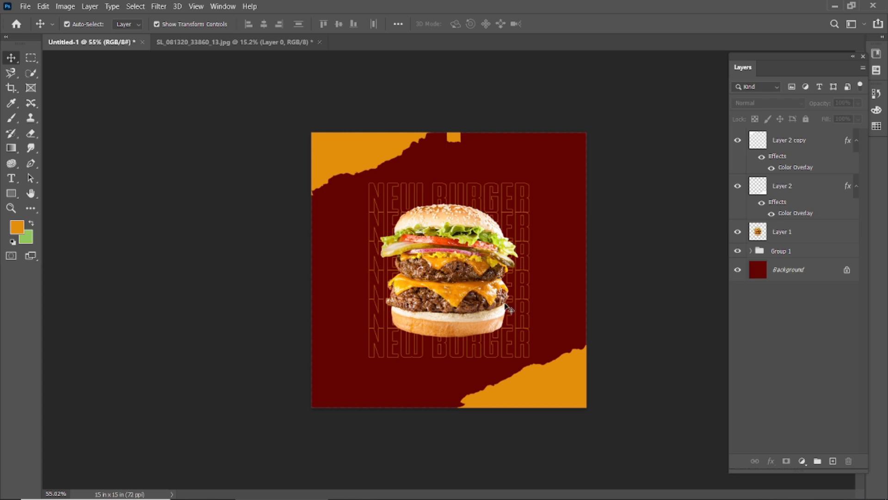
scroll(456, 299, up, 2)
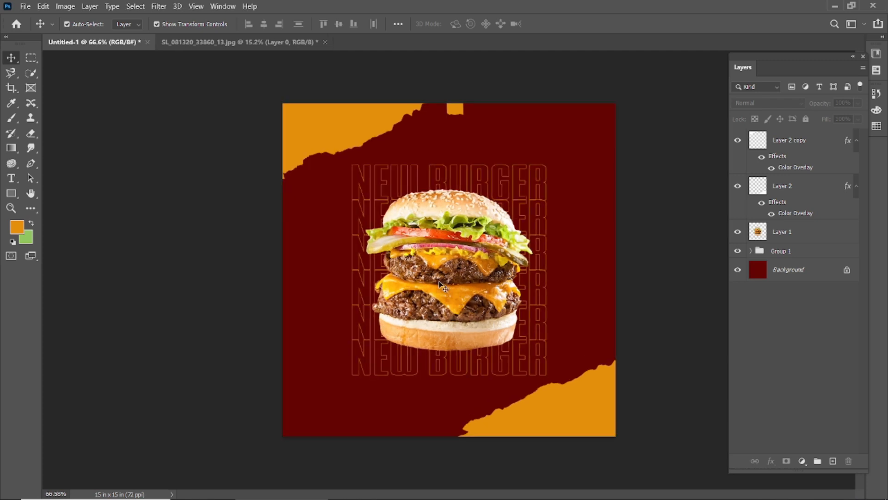
drag(419, 122, 393, 110)
click(212, 300)
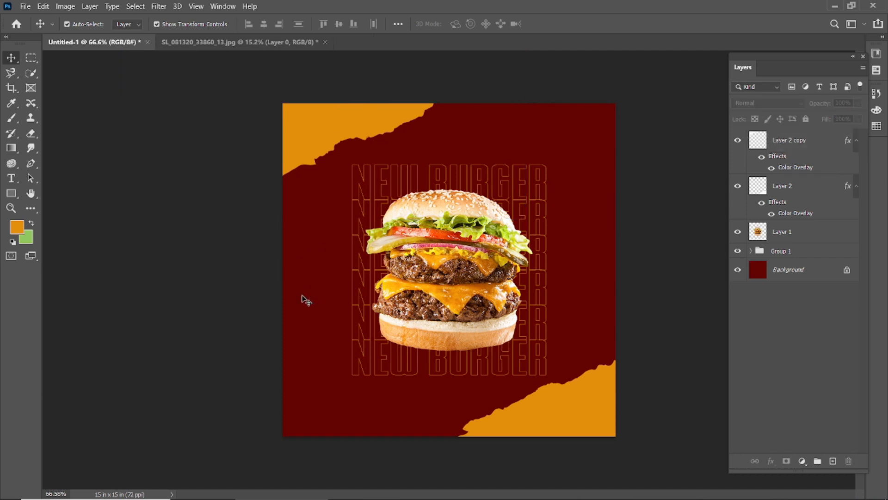
Add the text "This Week Special Menu" in Montserrat Regular at 33 pt near the poster's lower-left corner.
click(11, 179)
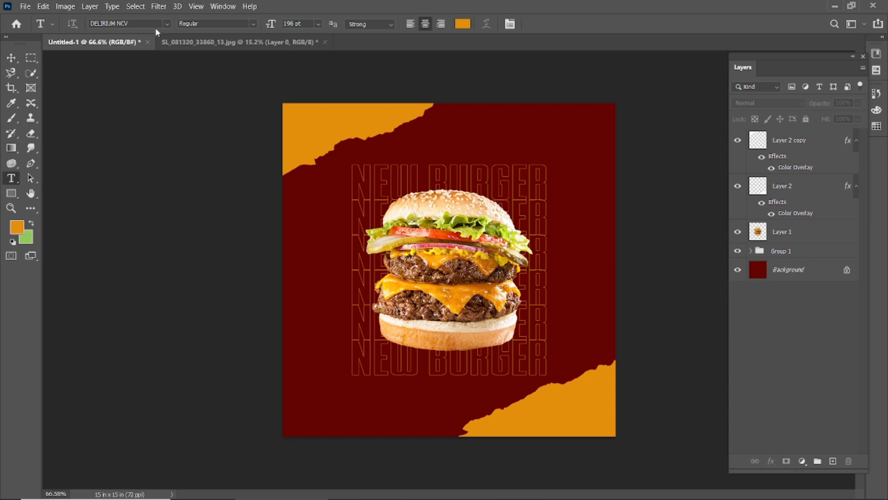
click(167, 23)
click(157, 70)
scroll(347, 422, up, 3)
drag(272, 24, 234, 32)
click(290, 420)
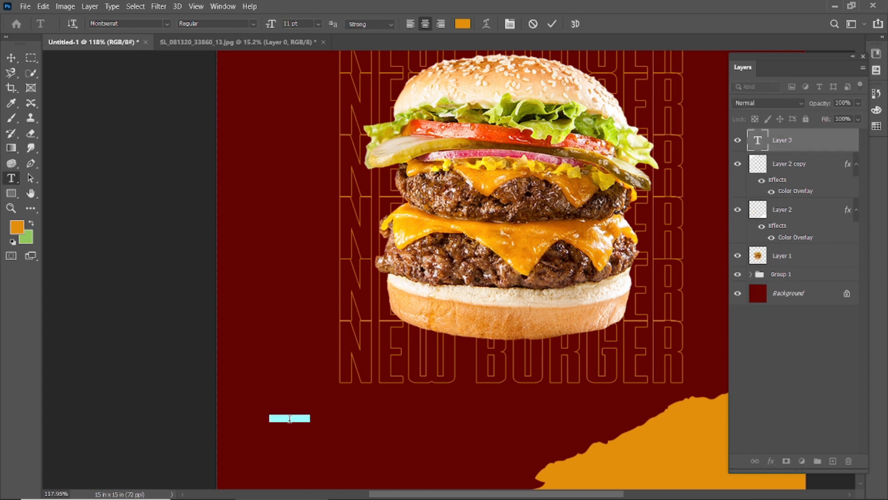
drag(273, 26, 285, 26)
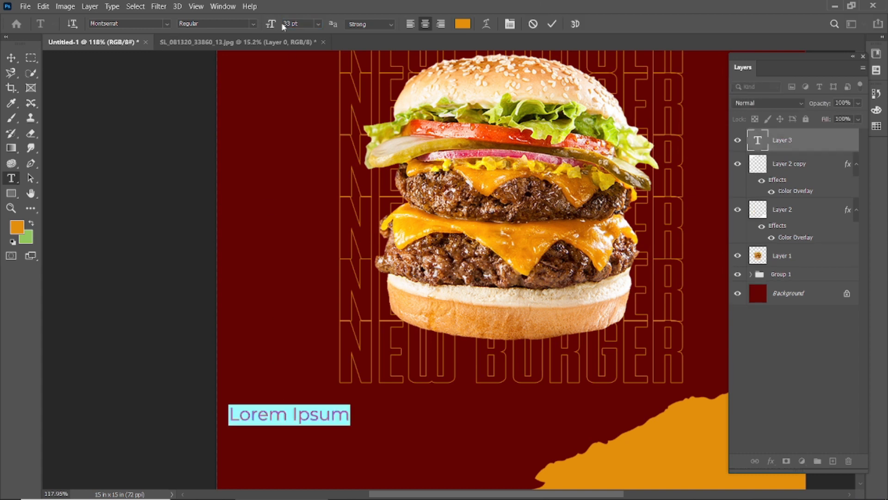
text(This Week)
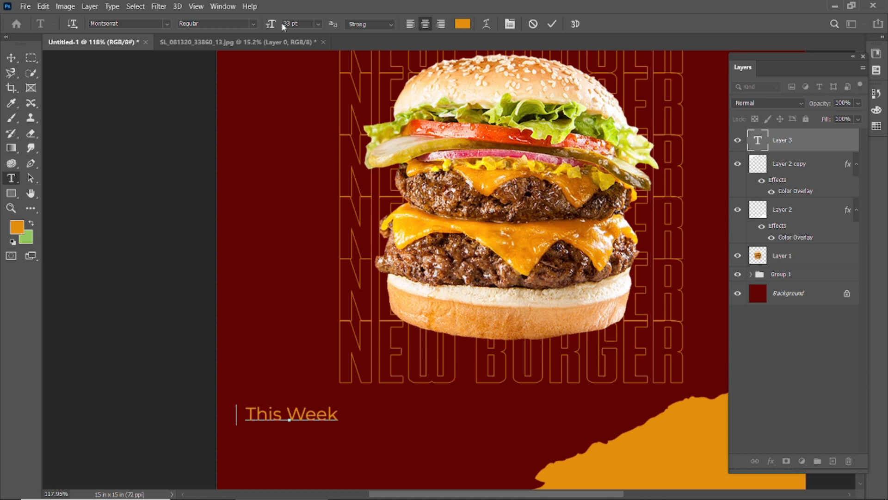
text( Special Menu)
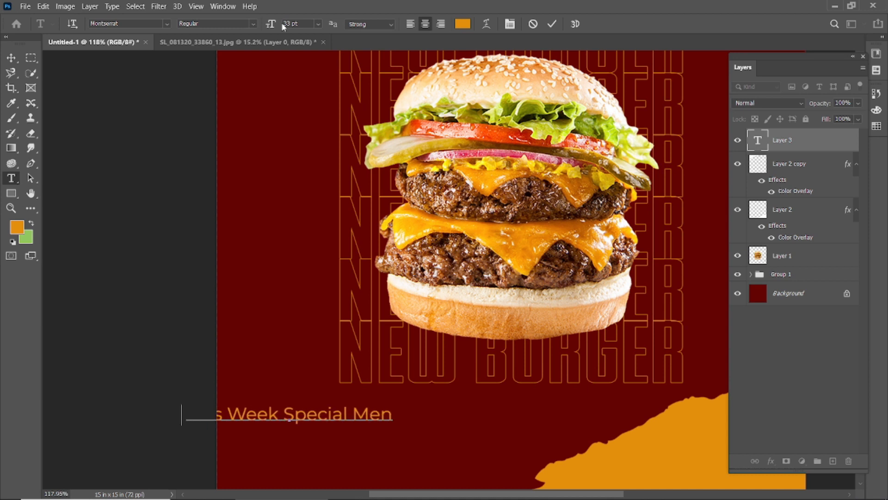
click(554, 24)
Move the "This Week Special Menu" text fully inside the poster, below the outlined lettering.
key(v)
drag(256, 416, 337, 425)
key(ctrl+minus)
key(ctrl+0)
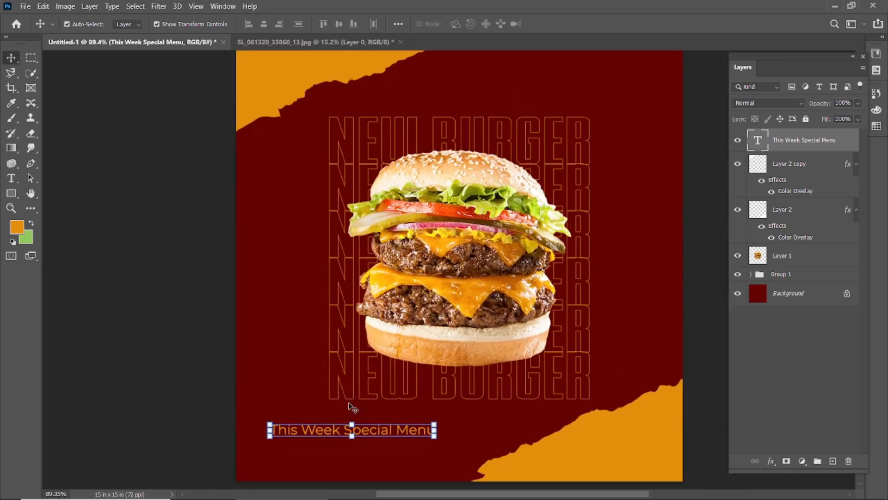
Set the "This Week Special Menu" text to 19 pt and the Bold style.
double_click(324, 431)
drag(272, 25, 265, 26)
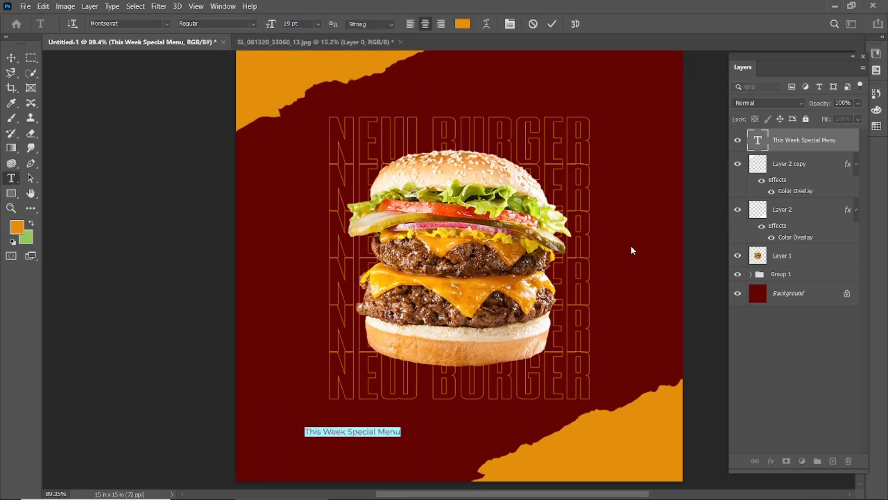
click(254, 24)
click(248, 146)
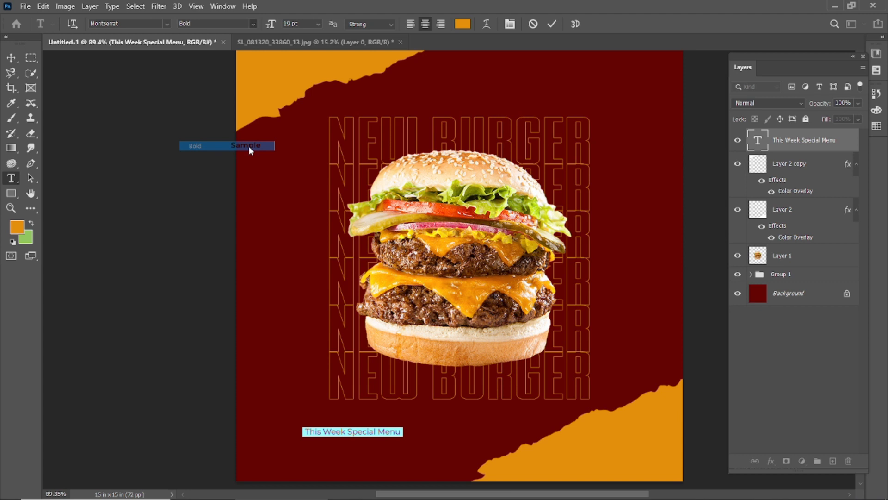
click(552, 24)
key(v)
scroll(337, 436, down, 2)
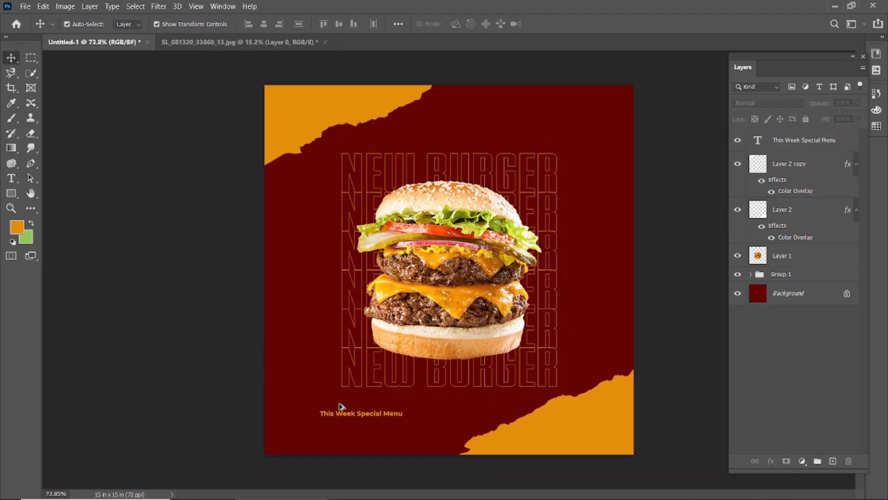
Create a rectangle shape measuring 1080 px by 1080 px.
click(17, 194)
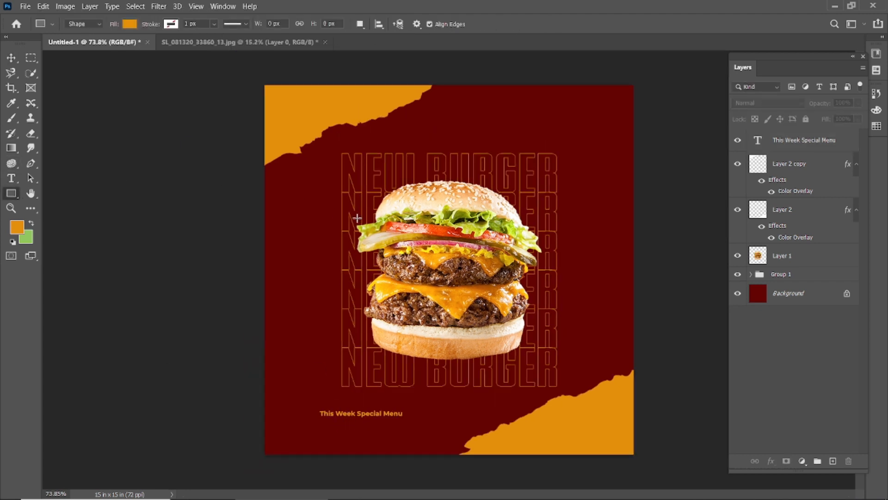
click(356, 213)
text(1080)
double_click(479, 142)
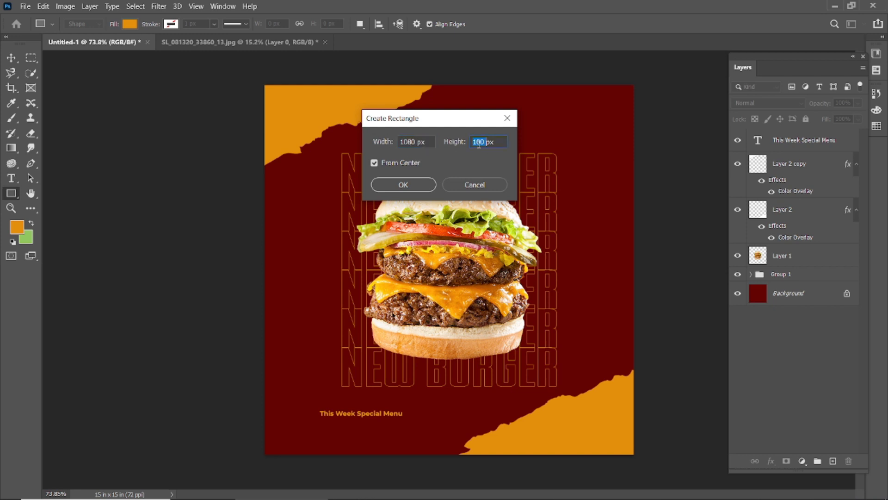
text(1080)
key(Return)
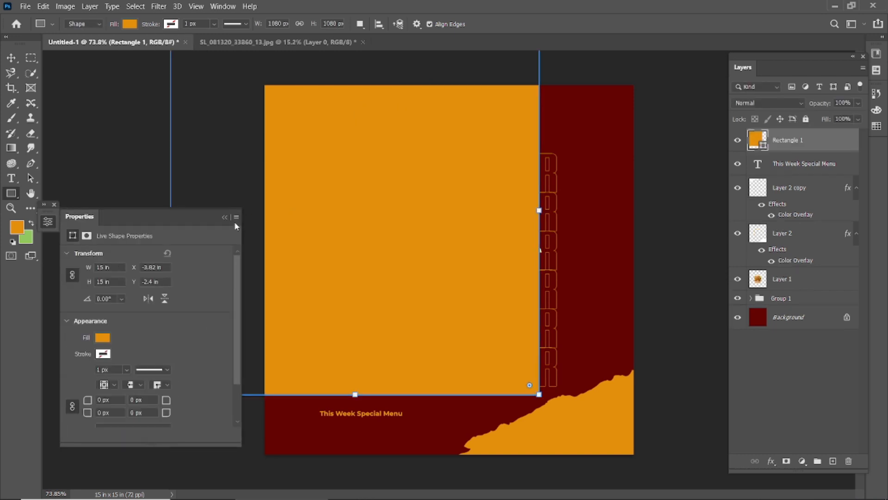
Remove the rectangle's fill and give it a thin white stroke.
click(102, 337)
click(79, 324)
click(103, 353)
click(102, 353)
click(225, 217)
Centre the outlined rectangle on the poster and scale it down evenly to form an inset frame.
click(11, 58)
key(ctrl+t)
drag(237, 210, 332, 271)
drag(634, 86, 620, 105)
click(545, 23)
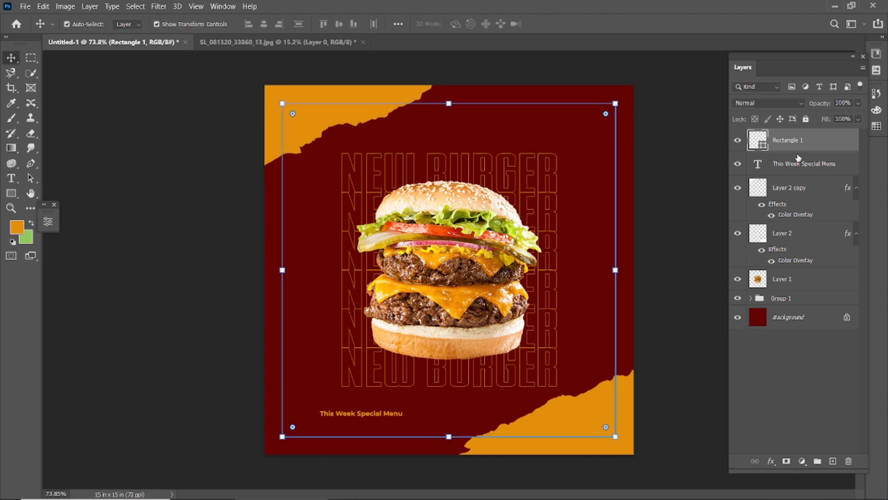
Lock the frame layer and move the "This Week Special Menu" text to the frame's left edge.
click(421, 393)
scroll(361, 403, up, 5)
drag(314, 426, 244, 410)
scroll(243, 410, down, 5)
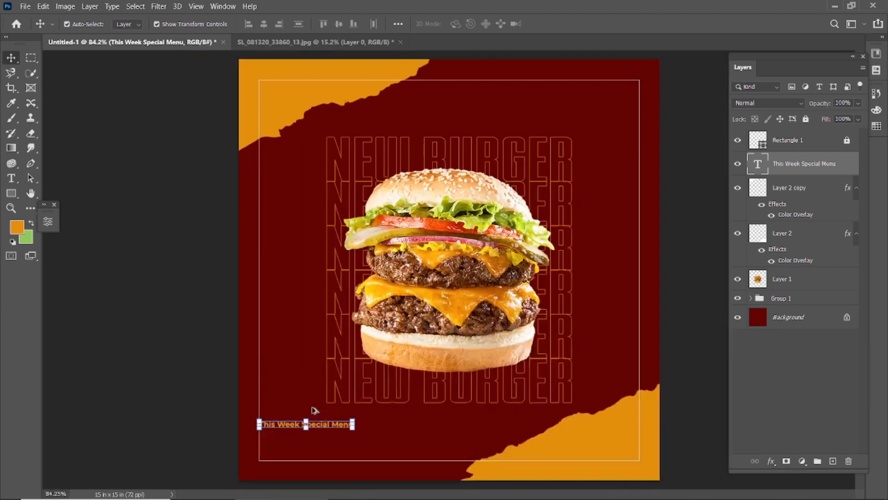
Set the "This Week Special Menu" heading to 15 pt and realign it with the frame's left edge.
double_click(310, 398)
drag(271, 26, 264, 29)
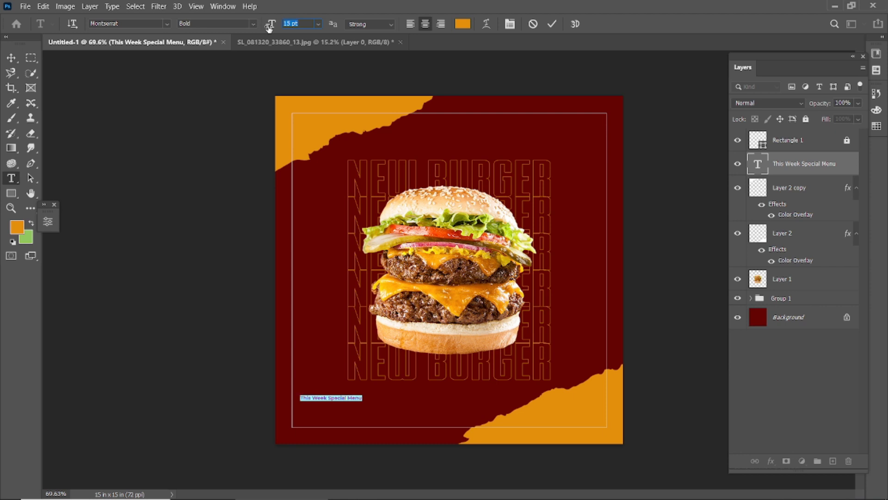
click(552, 26)
key(v)
click(347, 407)
drag(330, 397, 323, 398)
scroll(322, 398, up, 4)
Add a Lorem ipsum paragraph text box below the heading in Montserrat Thin at 7 pt.
key(t)
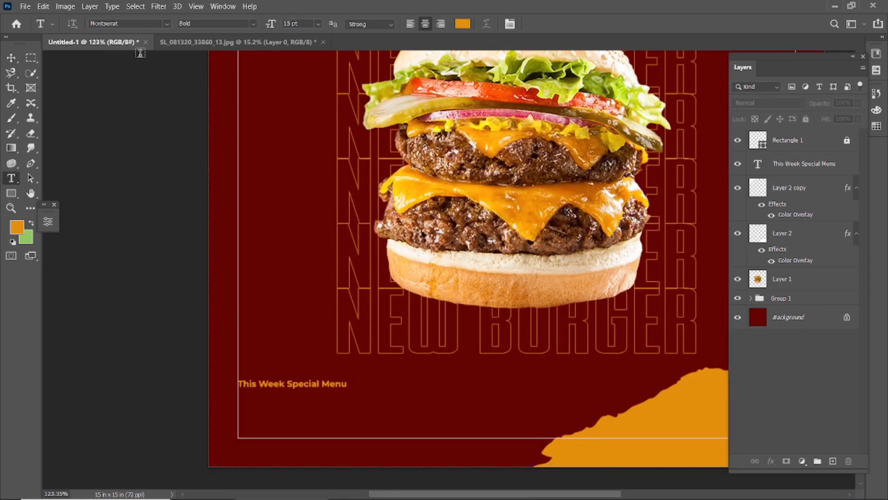
click(253, 24)
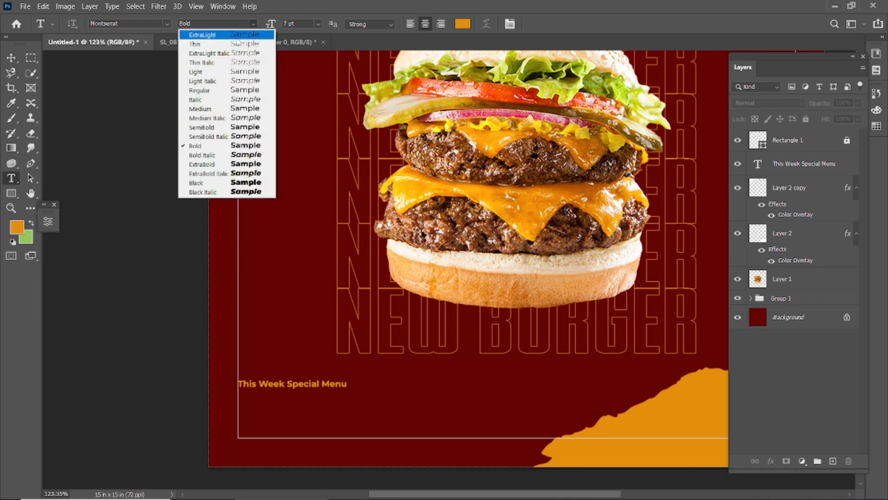
click(199, 34)
drag(244, 403, 476, 436)
scroll(350, 431, up, 1)
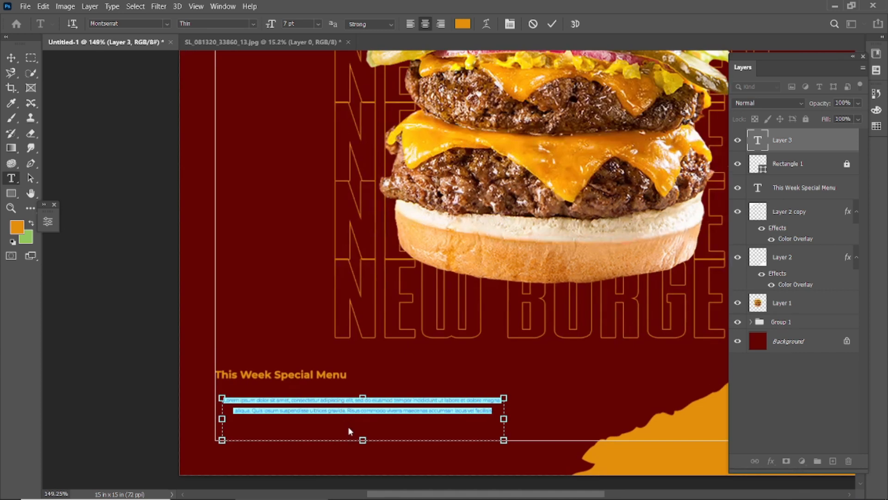
click(552, 26)
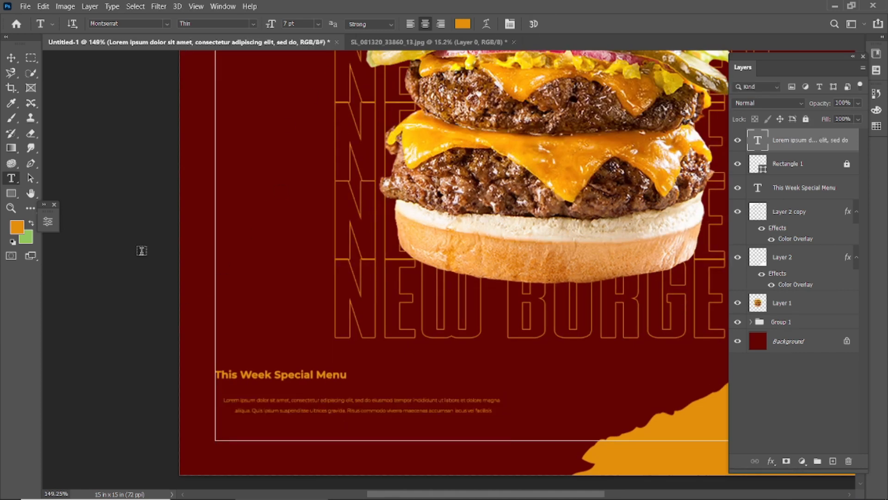
Left-align the Lorem ipsum paragraph and narrow its text box to about 4.43 in wide.
click(11, 59)
click(138, 311)
double_click(291, 411)
click(410, 27)
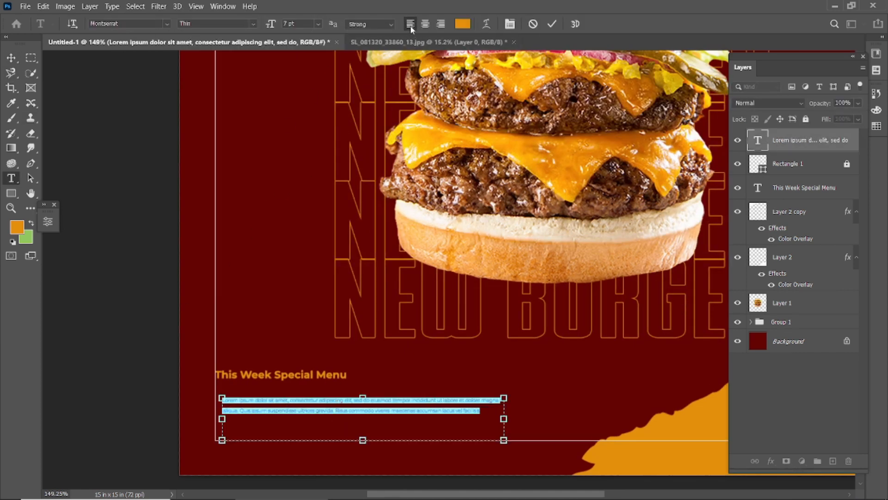
drag(504, 419, 442, 419)
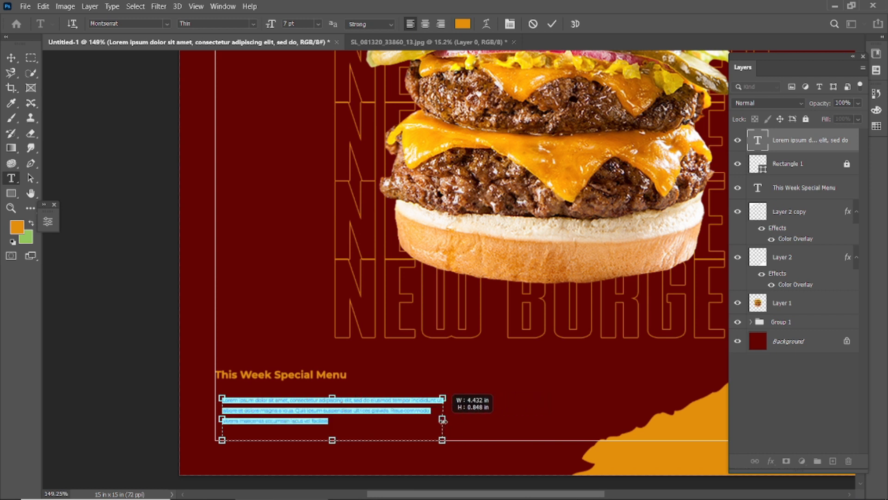
Tighten the Lorem ipsum paragraph's leading to 10 pt with the font size at 7 pt.
click(270, 26)
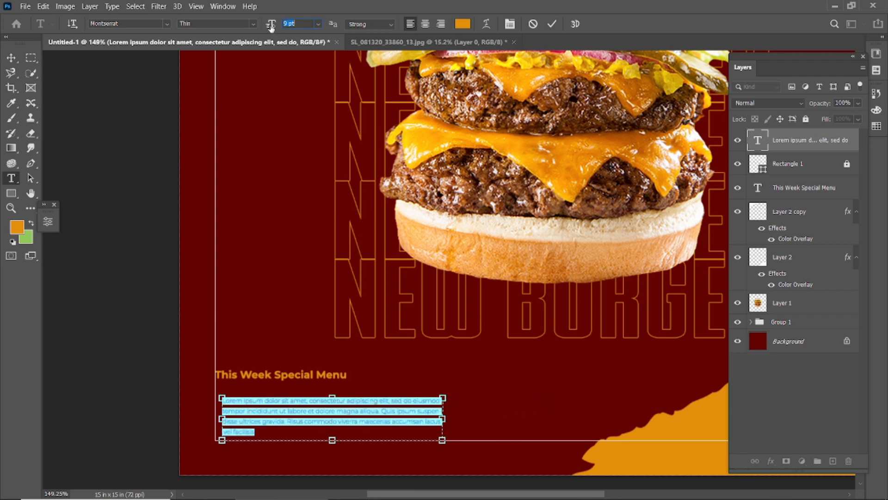
key(ctrl+t)
drag(712, 103, 711, 103)
click(552, 24)
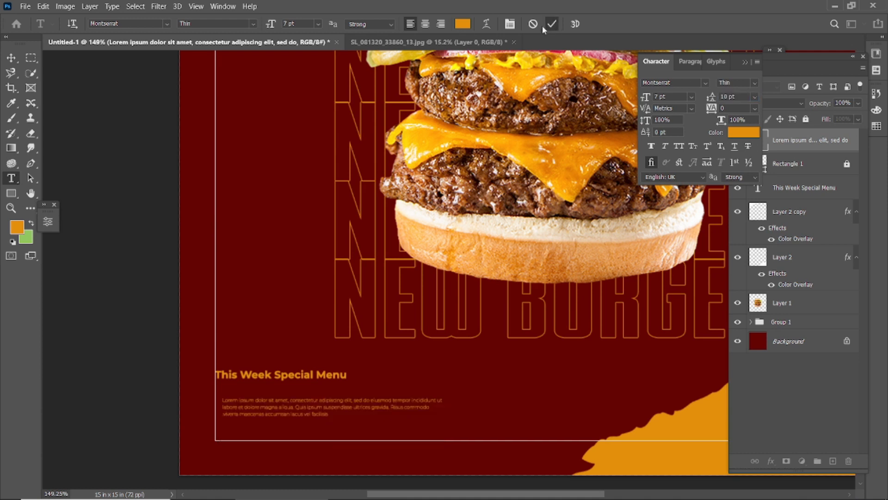
Move the Lorem ipsum paragraph close under the heading, flush with the frame's left edge.
key(v)
drag(282, 413, 275, 404)
double_click(275, 404)
scroll(234, 416, up, 3)
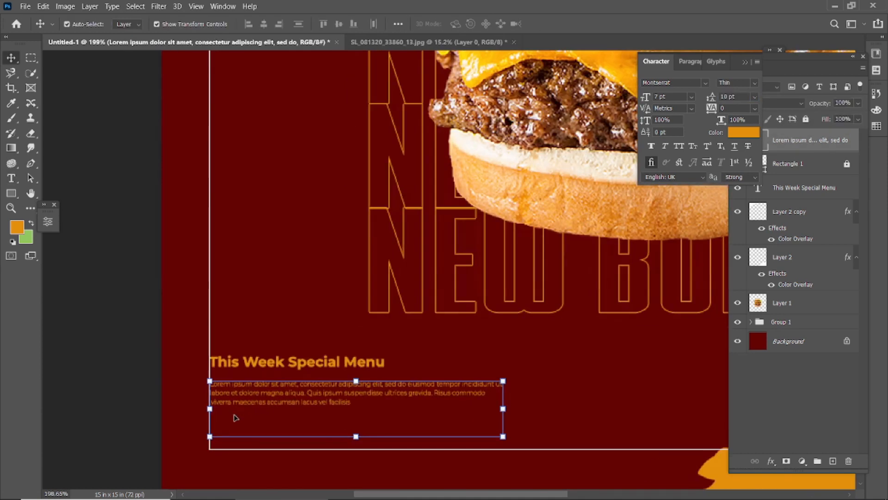
Change the whole Lorem ipsum paragraph's font style to Thin Italic.
key(ctrl+a)
click(254, 24)
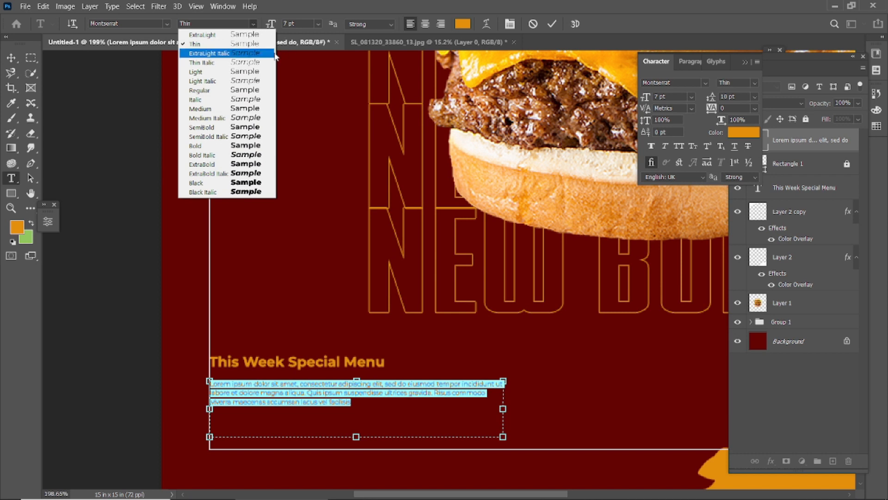
click(283, 58)
click(552, 23)
key(v)
Set the Lorem ipsum paragraph's font size to 6 pt and fine-tune its position under the heading.
scroll(275, 428, up, 3)
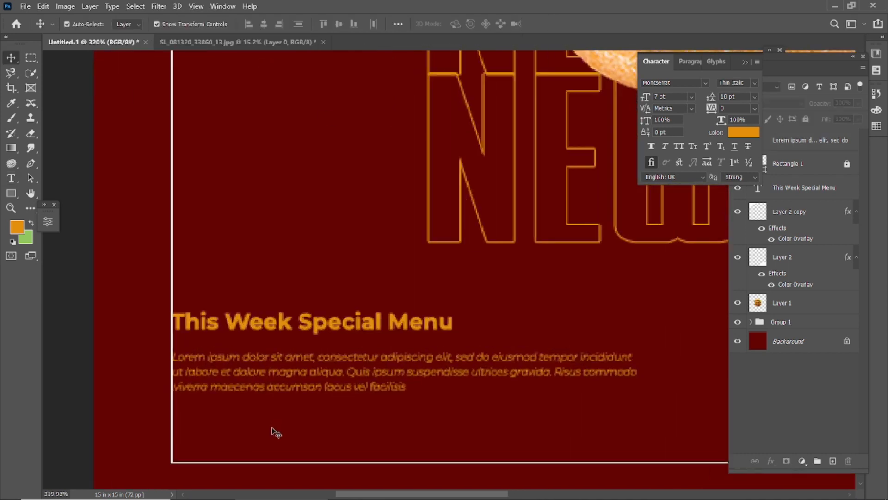
double_click(286, 377)
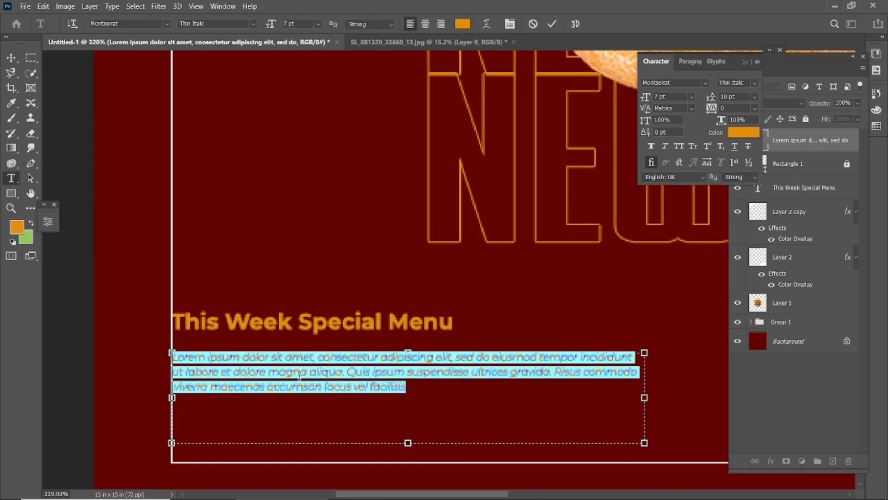
scroll(296, 384, down, 1)
drag(271, 26, 266, 26)
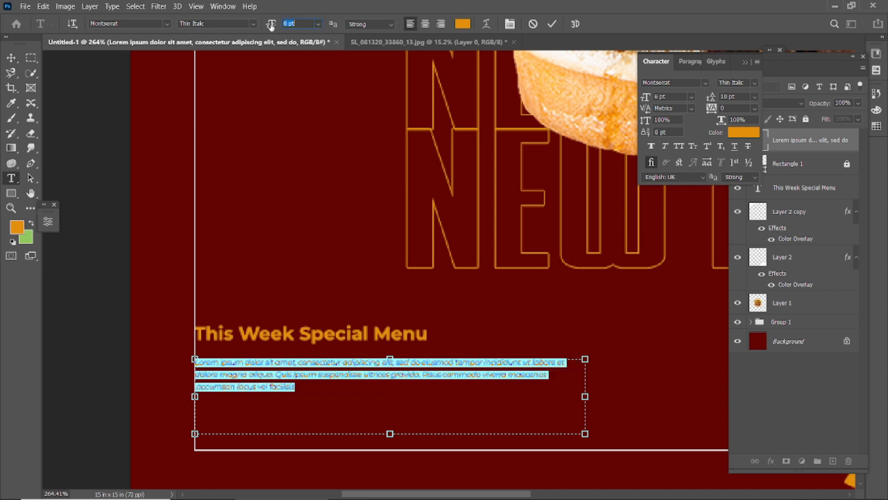
click(552, 24)
key(v)
mouse_move(373, 377)
mouse_down()
mouse_move(373, 366)
mouse_move(373, 378)
mouse_up()
scroll(391, 391, down, 6)
Increase the Lorem ipsum paragraph's font size to 7 pt, and from there to 8 pt.
double_click(331, 438)
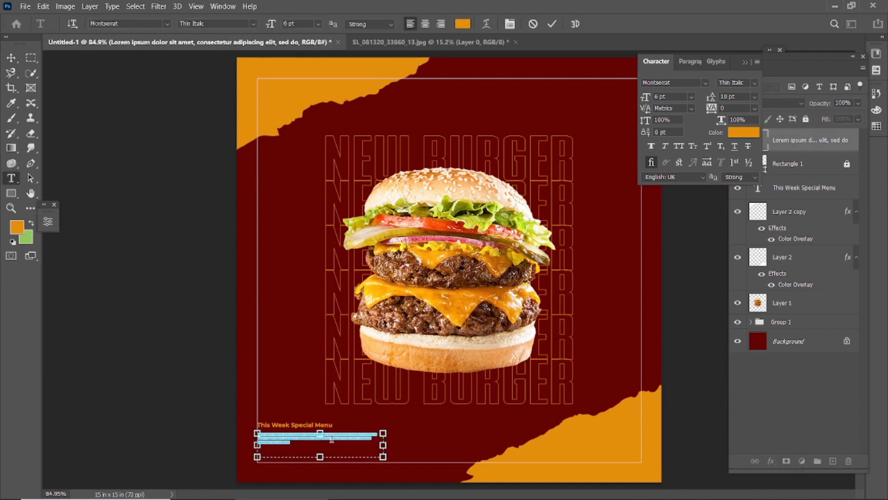
drag(271, 26, 271, 27)
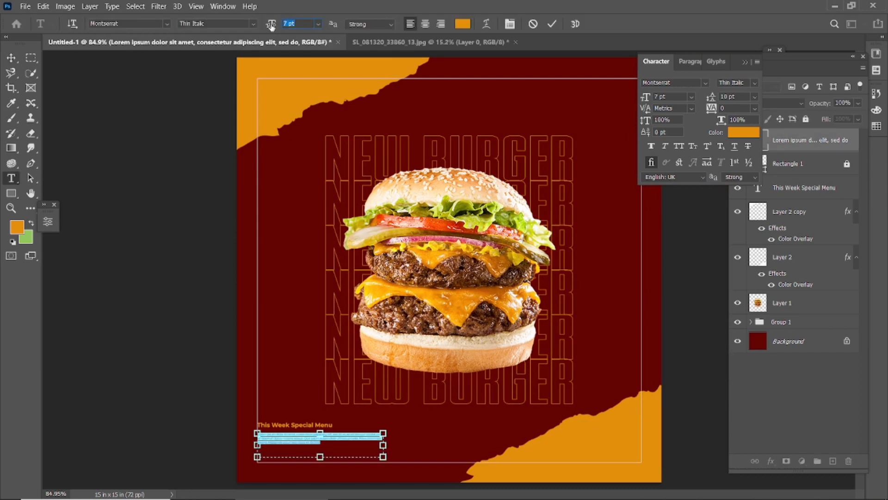
click(552, 24)
key(v)
scroll(283, 462, up, 3)
click(293, 391)
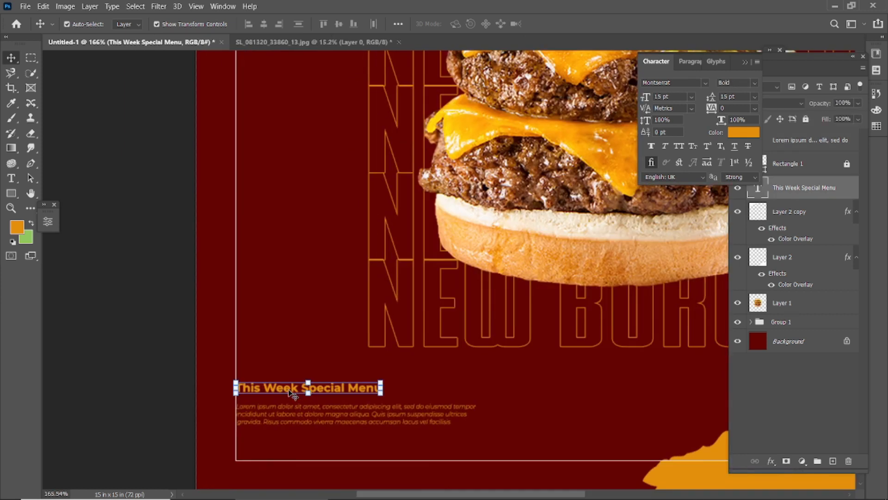
click(286, 424)
double_click(340, 415)
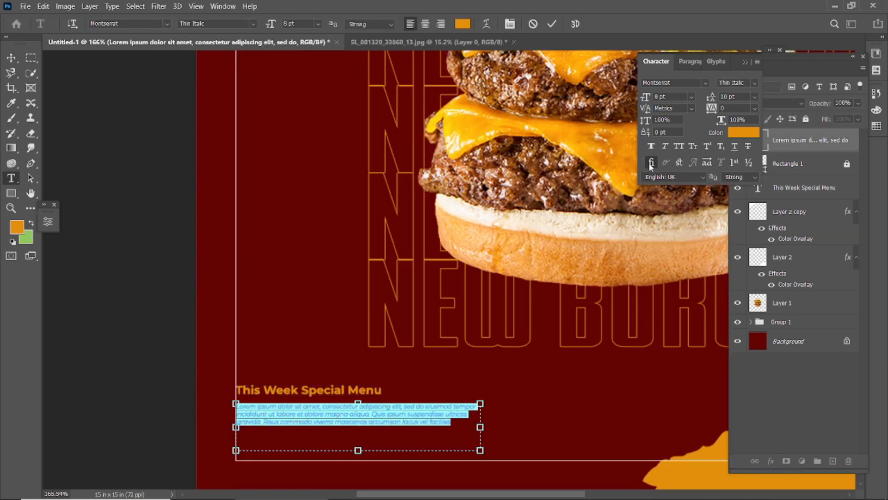
key(ctrl+Return)
key(v)
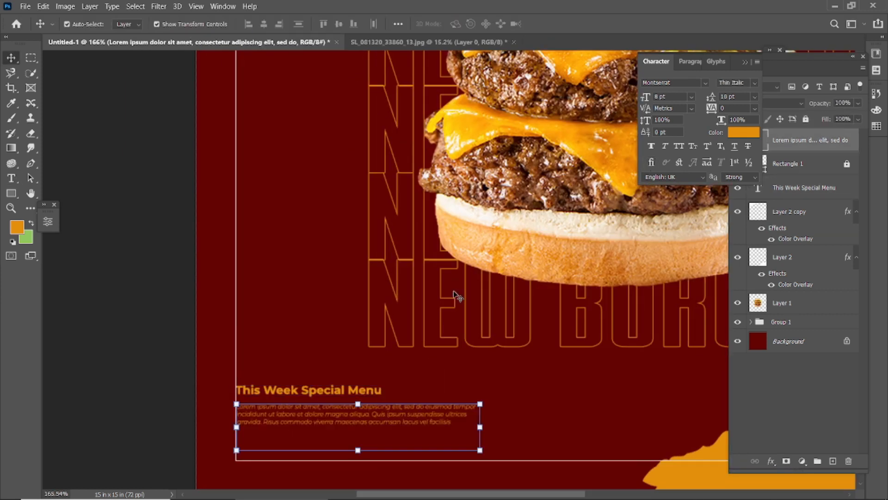
Delete "ultrices" from the Lorem ipsum paragraph's second line and shorten "suspendisse" to "suspend".
double_click(446, 418)
mouse_move(447, 415)
mouse_down()
mouse_move(470, 417)
mouse_move(452, 419)
mouse_up()
key(BackSpace)
key(BackSpace)
key(ctrl+z)
key(ctrl+z)
triple_click(455, 418)
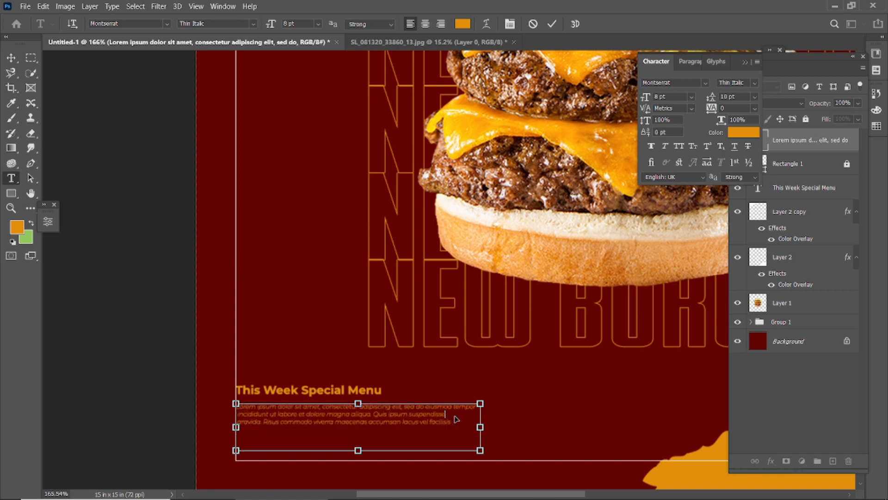
click(436, 415)
click(552, 25)
key(v)
scroll(321, 351, down, 5)
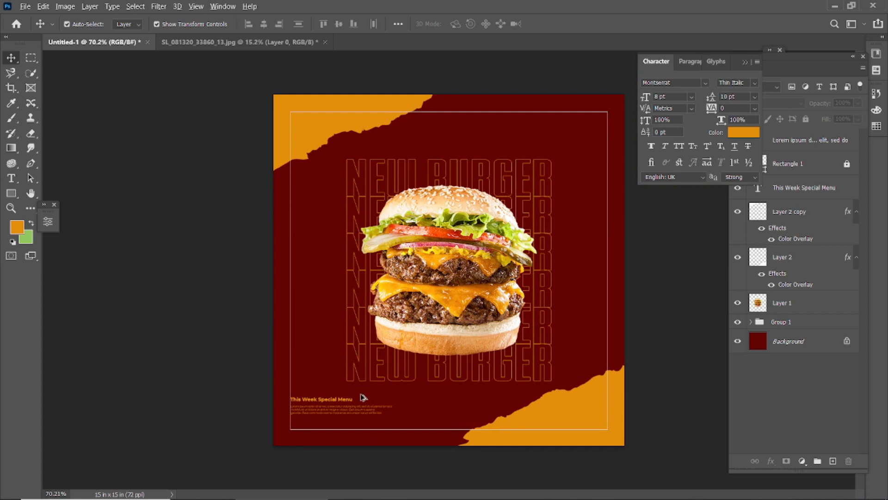
Change the whole Lorem ipsum paragraph's font style to Thin.
scroll(298, 453, up, 5)
scroll(299, 455, up, 2)
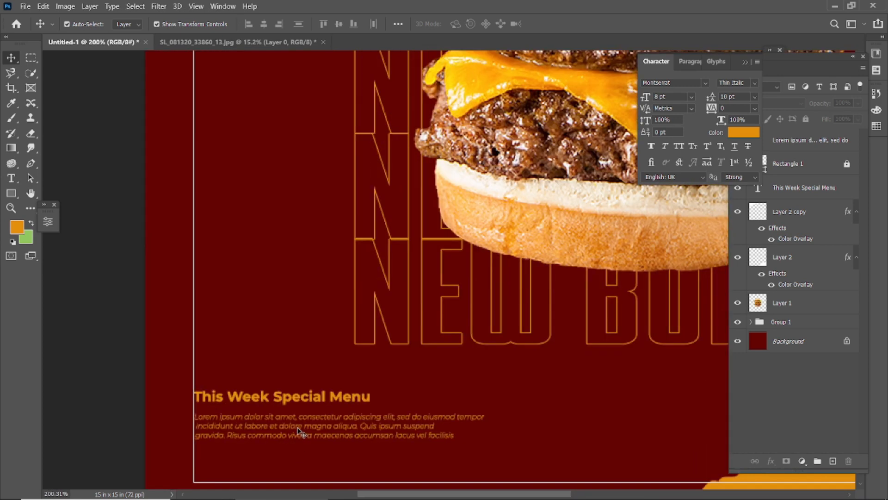
double_click(303, 432)
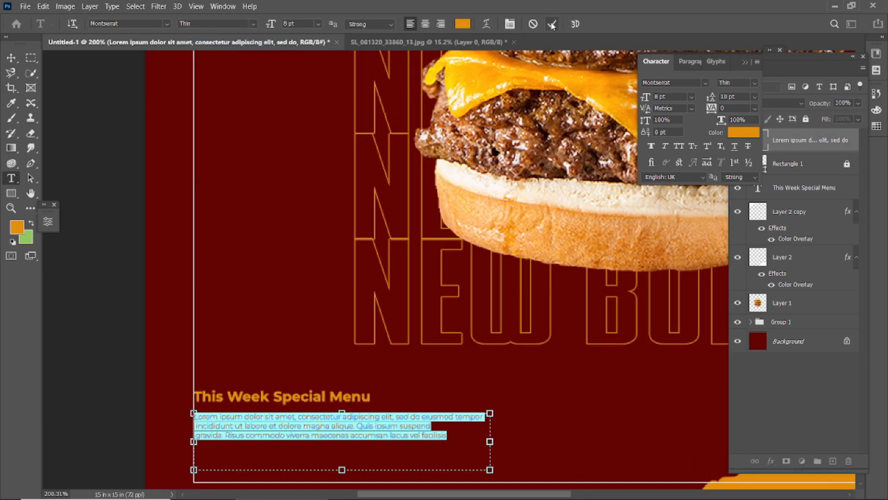
click(552, 24)
key(v)
scroll(318, 442, down, 5)
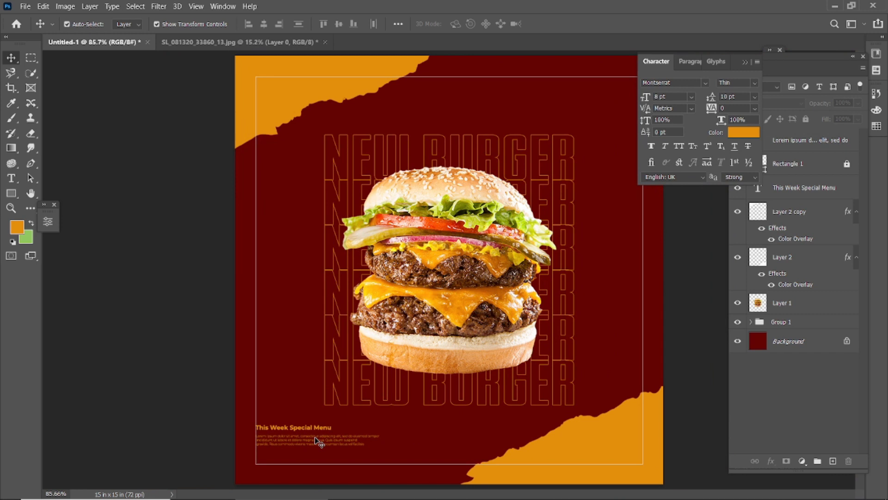
Try a 9 pt font size on the Lorem ipsum paragraph and undo the change.
scroll(316, 441, up, 8)
scroll(286, 421, up, 1)
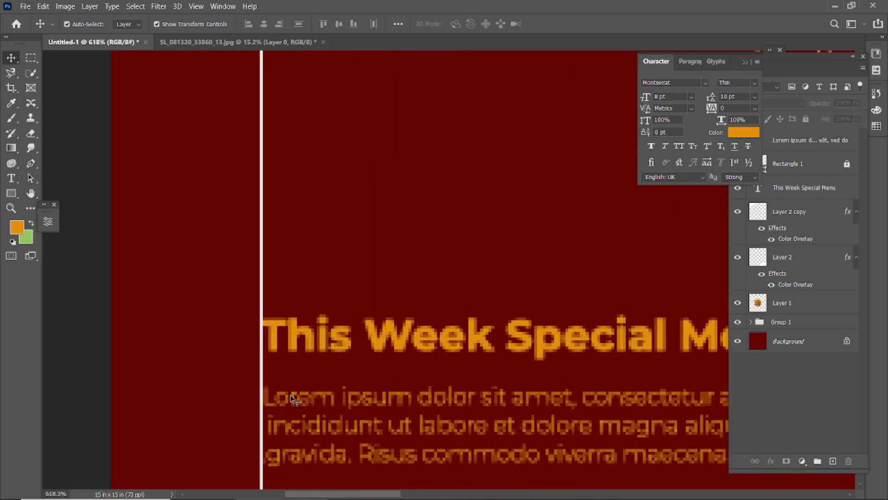
double_click(292, 398)
text(9pt)
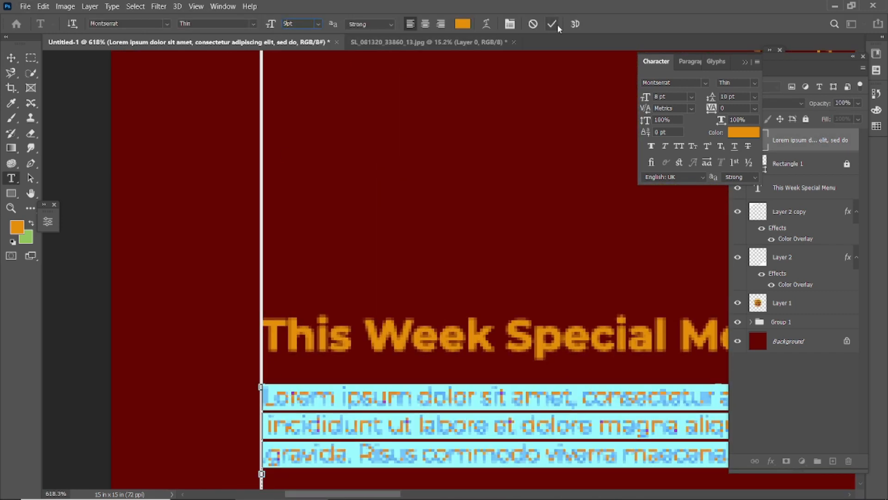
click(554, 25)
key(v)
scroll(138, 307, down, 6)
click(110, 370)
key(ctrl+z)
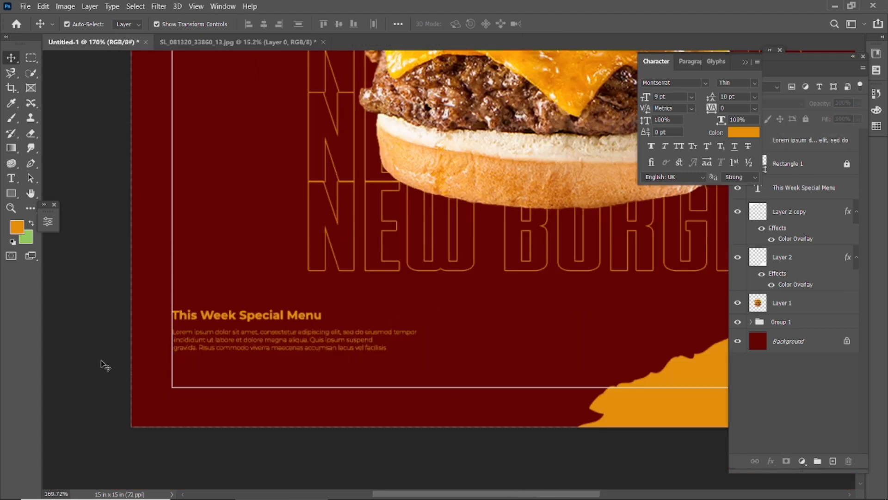
Move the menu heading and paragraph together straight down to the frame's bottom edge.
scroll(110, 363, down, 3)
scroll(150, 364, up, 4)
click(176, 304)
shift+click(187, 335)
drag(187, 336, 187, 376)
scroll(204, 311, down, 5)
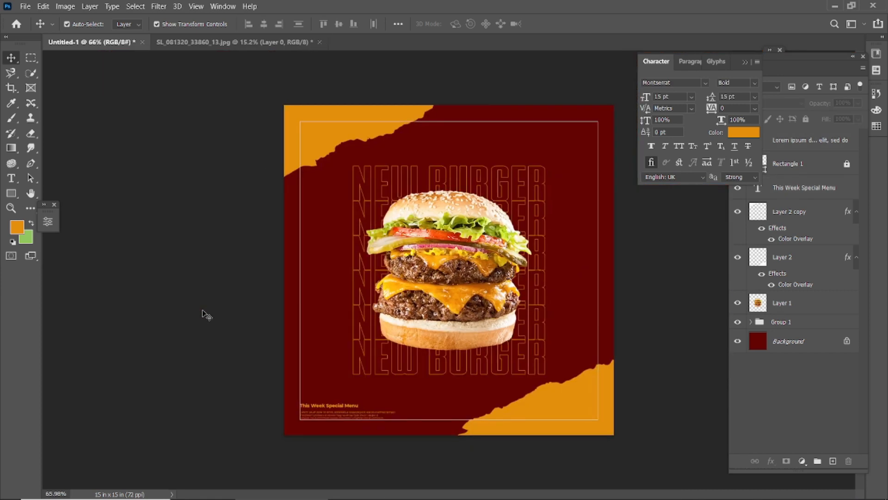
Set the whole Lorem ipsum paragraph's font size to 9 pt.
scroll(318, 440, up, 2)
double_click(316, 448)
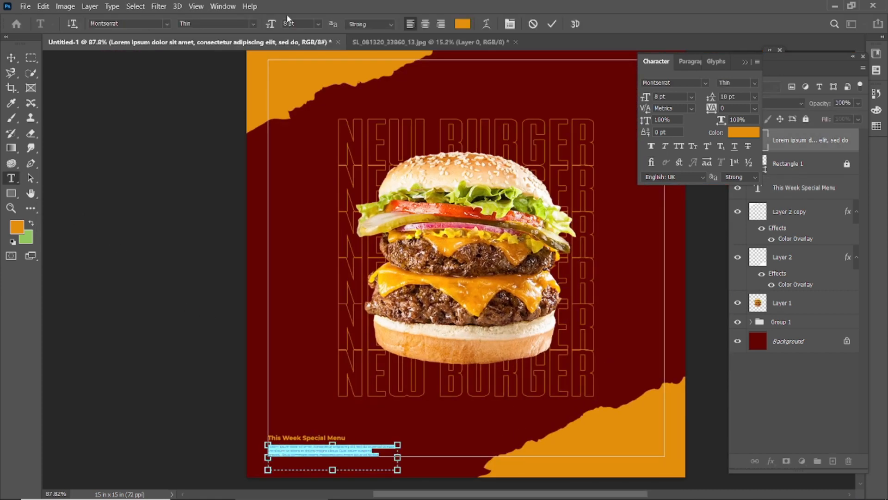
key(Return)
key(ctrl+Return)
scroll(304, 432, up, 3)
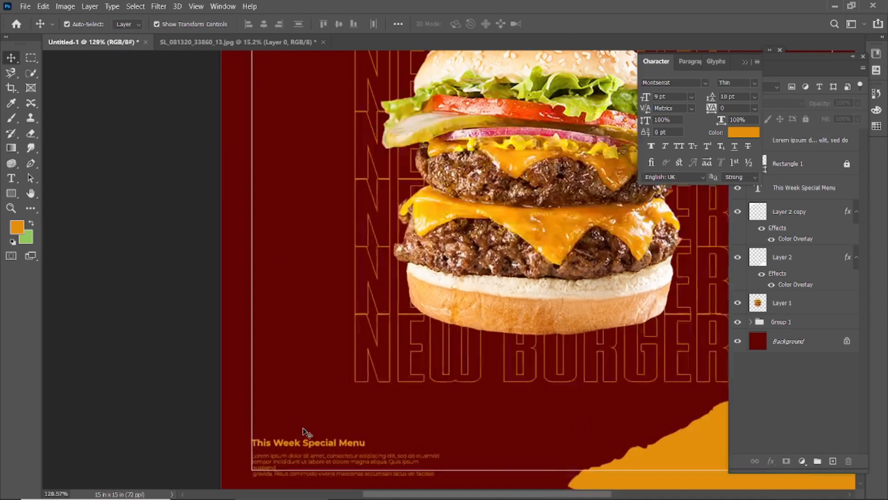
Move the heading and paragraph together up so all text lines sit inside the frame.
scroll(319, 417, up, 2)
shift+click(321, 381)
drag(323, 411, 323, 389)
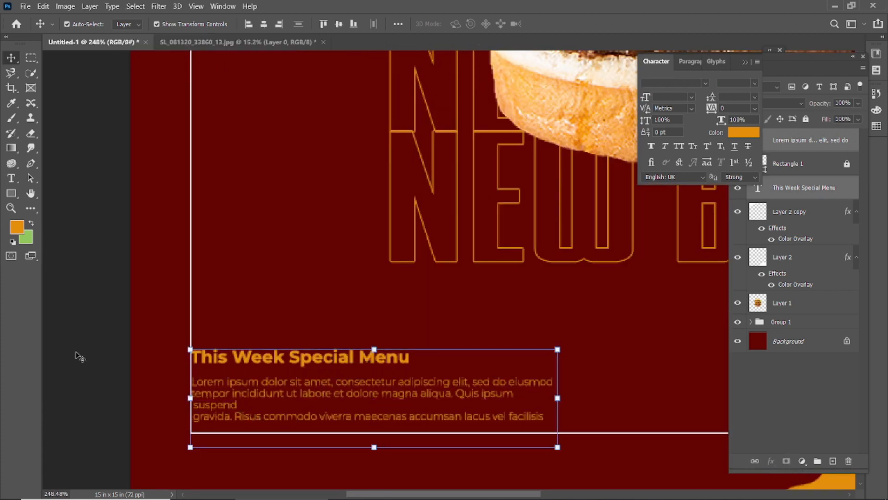
Delete "ipsum suspend" from the paragraph so the second line ends with "Quis", leaving three lines of text.
click(234, 412)
double_click(234, 416)
click(238, 404)
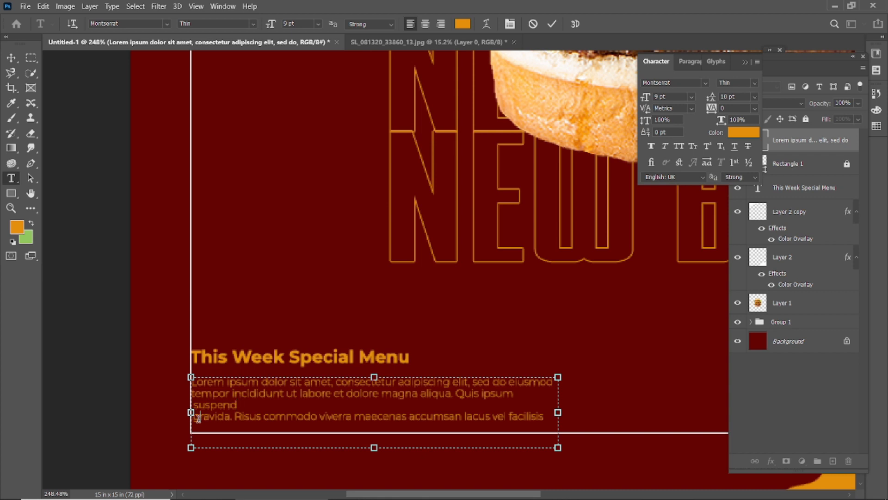
key(BackSpace)
drag(485, 394, 556, 395)
key(BackSpace)
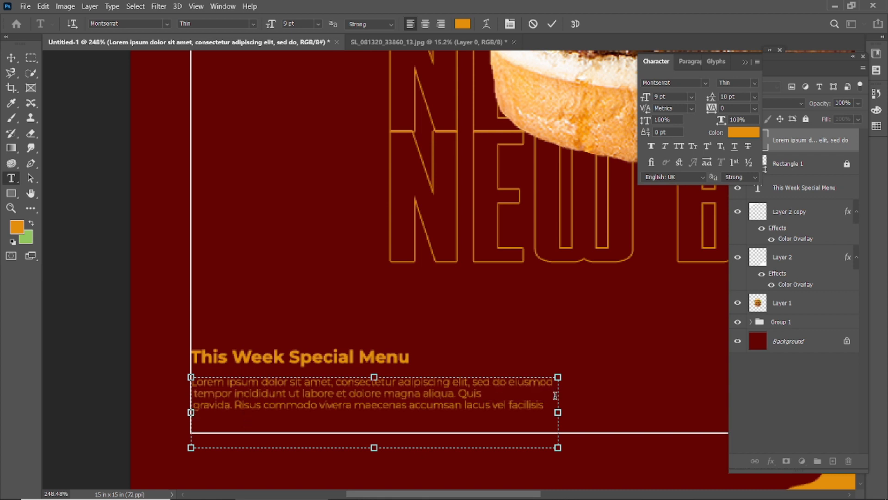
click(551, 26)
key(v)
Move the heading and three-line paragraph together down until the last line sits just above the frame's bottom edge.
shift+click(335, 362)
drag(332, 388, 326, 409)
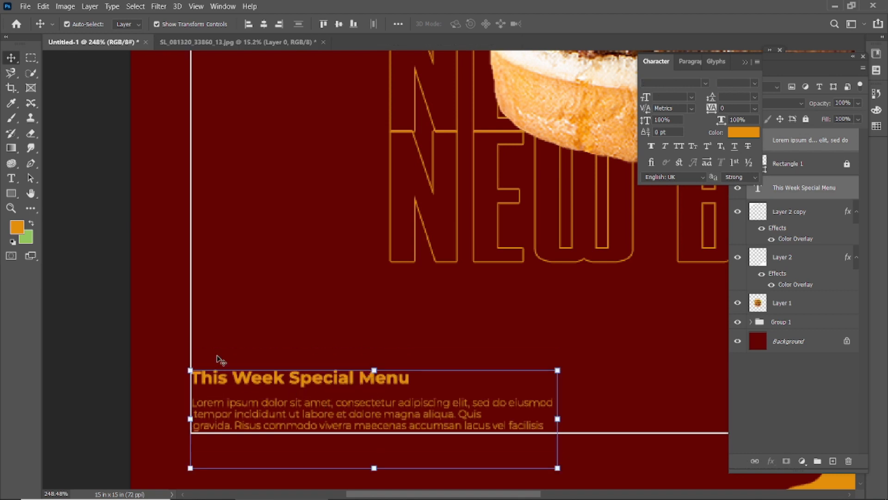
click(221, 360)
key(ctrl+0)
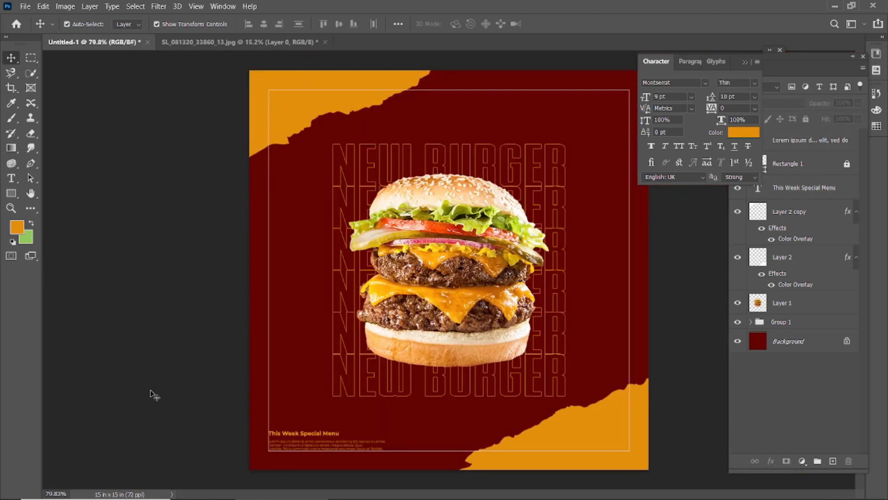
Nudge the heading and paragraph together slightly up from the frame's bottom edge.
click(318, 435)
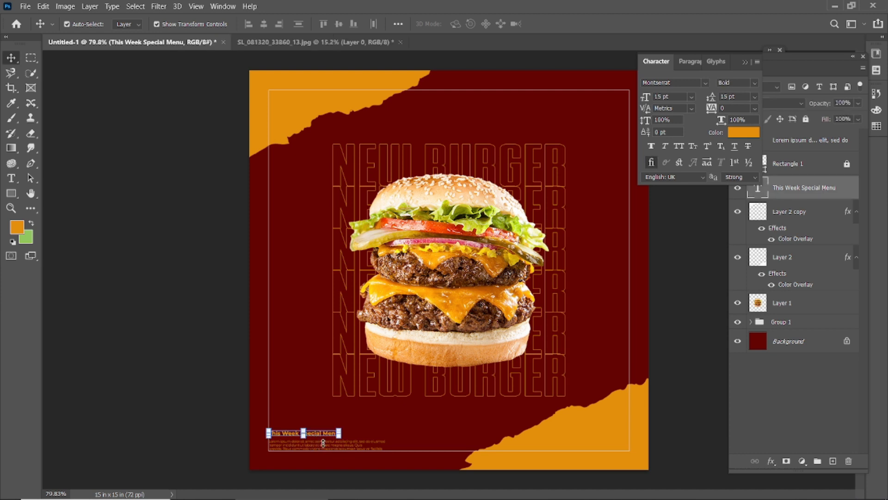
shift+click(366, 445)
drag(367, 444, 366, 441)
click(201, 430)
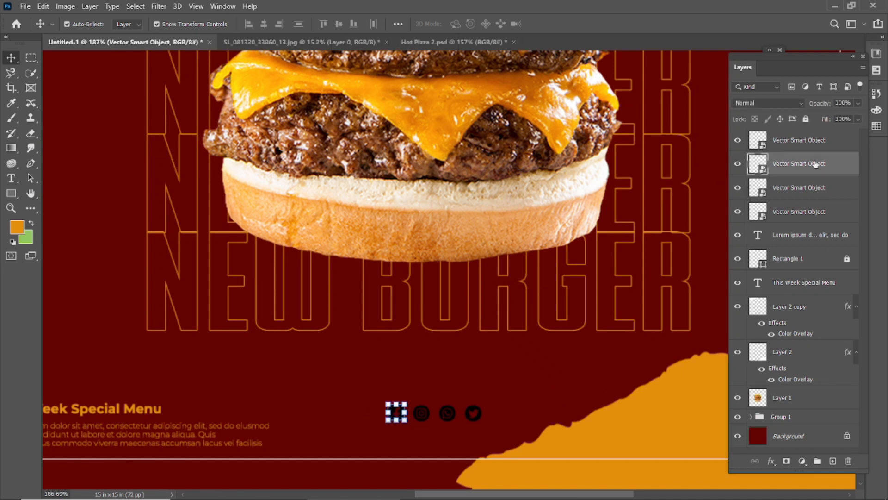
Apply a Color Overlay layer style in orange e18e05, Normal blend mode at 100% opacity, to the Facebook icon.
right_click(816, 163)
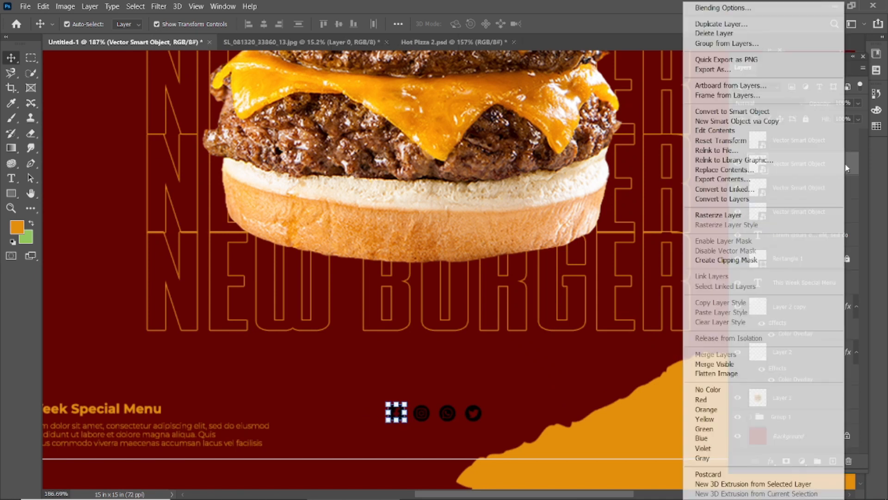
click(846, 170)
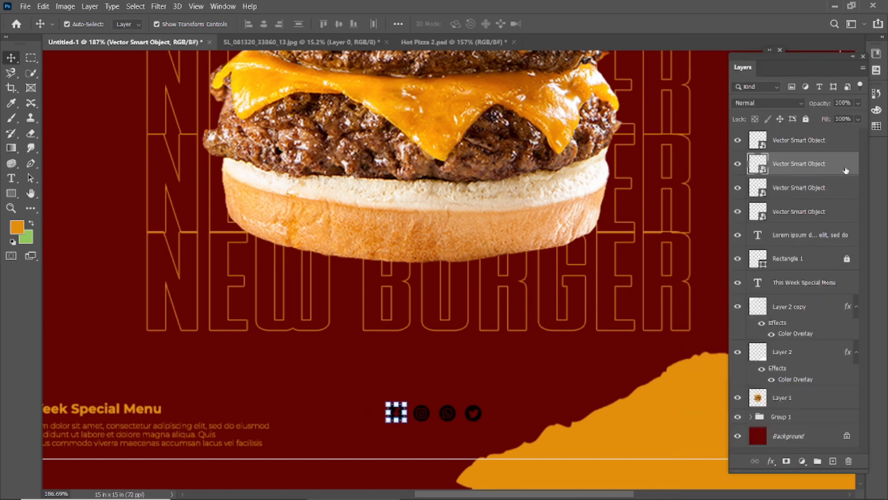
click(771, 461)
click(787, 420)
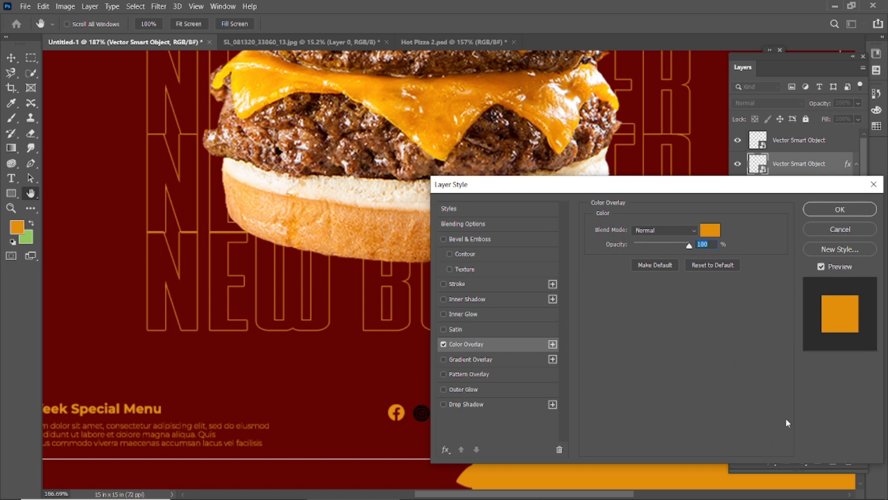
click(710, 230)
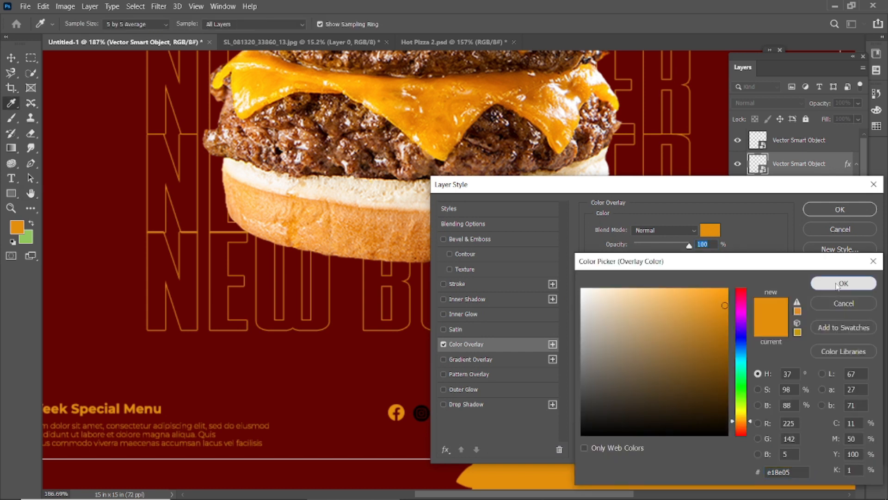
click(833, 280)
click(840, 209)
Apply the same orange Color Overlay layer style to the Instagram icon.
click(820, 144)
click(771, 460)
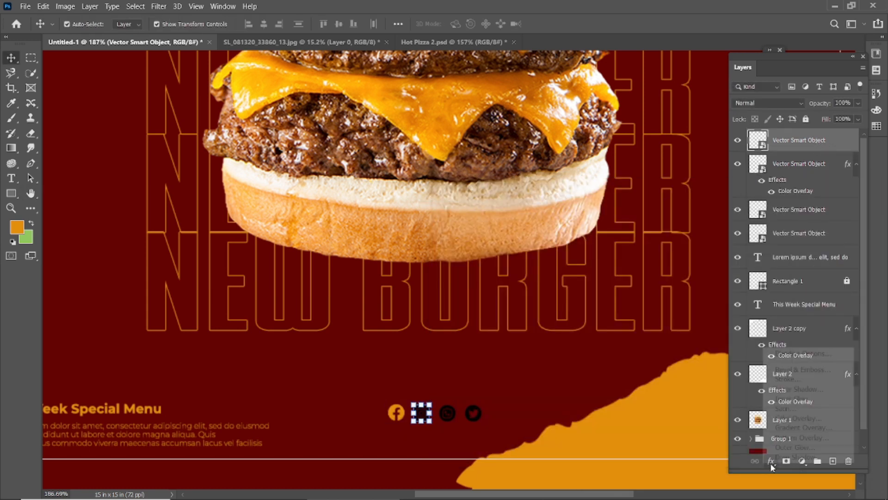
click(789, 425)
click(872, 184)
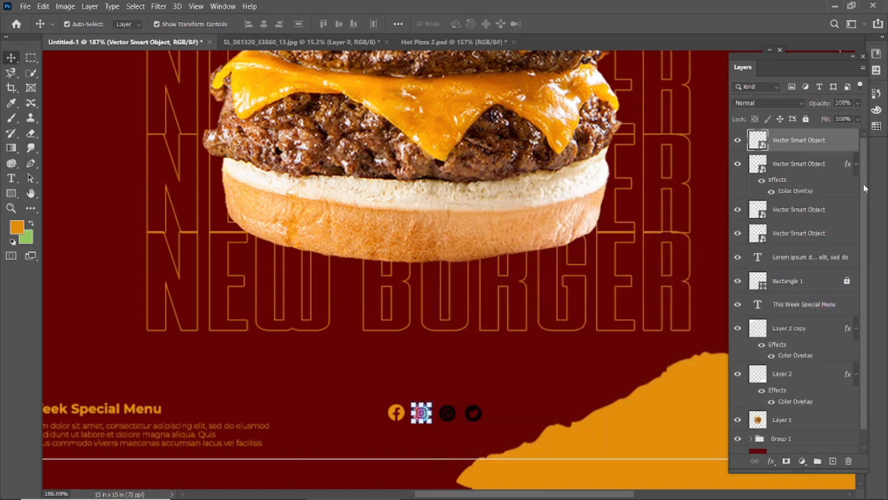
click(777, 462)
click(797, 418)
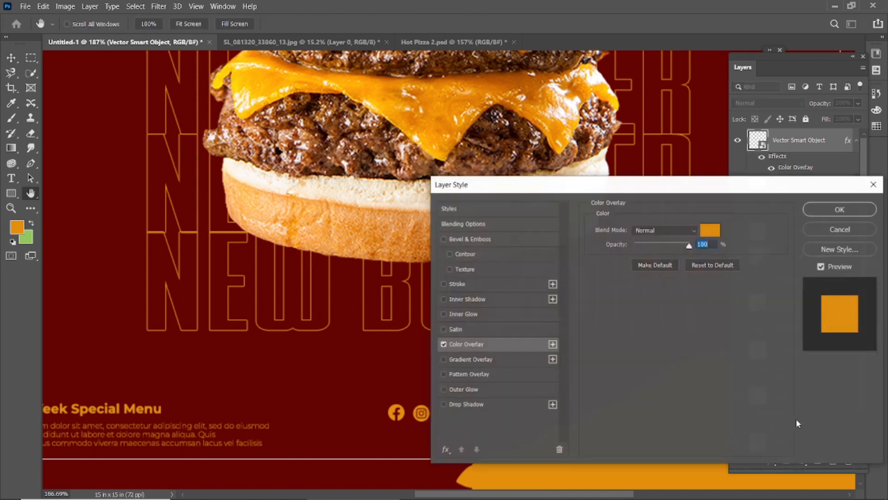
click(840, 210)
Give the Twitter icon the same orange Color Overlay layer style.
click(833, 236)
click(771, 461)
click(796, 418)
click(834, 210)
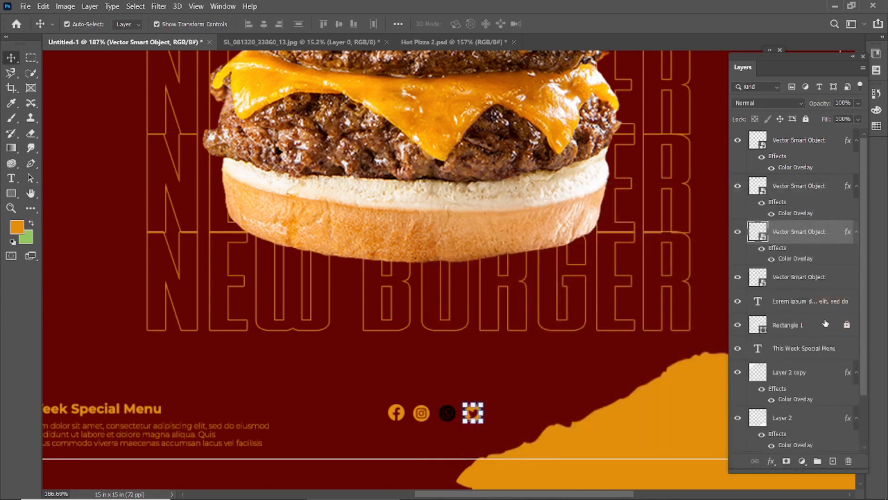
Add the orange Color Overlay layer style to the WhatsApp icon.
click(813, 278)
click(772, 461)
click(788, 416)
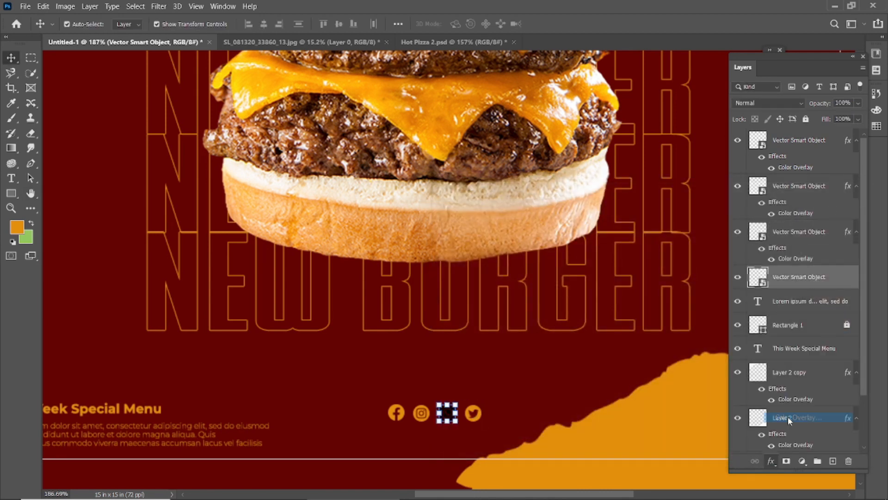
click(830, 211)
scroll(487, 385, down, 2)
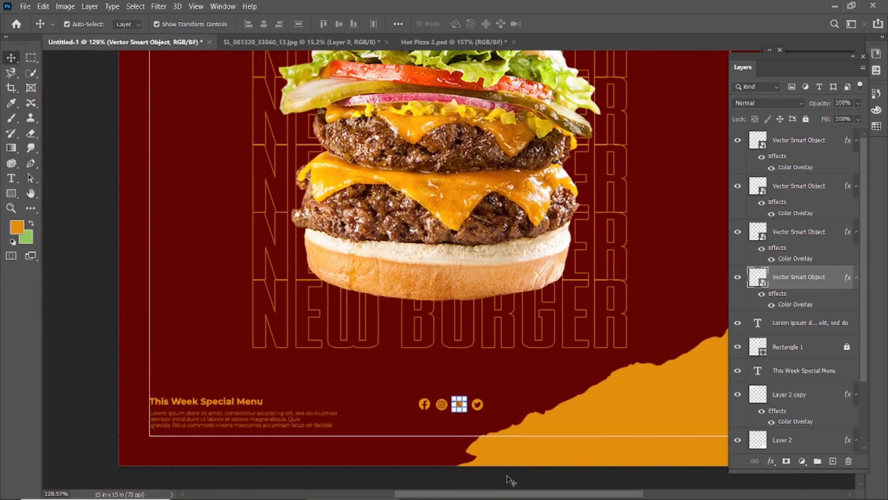
Move the four social media icons together onto the lower-right orange torn-paper corner, just above the frame's bottom line.
click(507, 476)
scroll(507, 476, down, 1)
drag(428, 422, 634, 463)
ctrl+click(788, 449)
scroll(532, 432, up, 2)
click(152, 400)
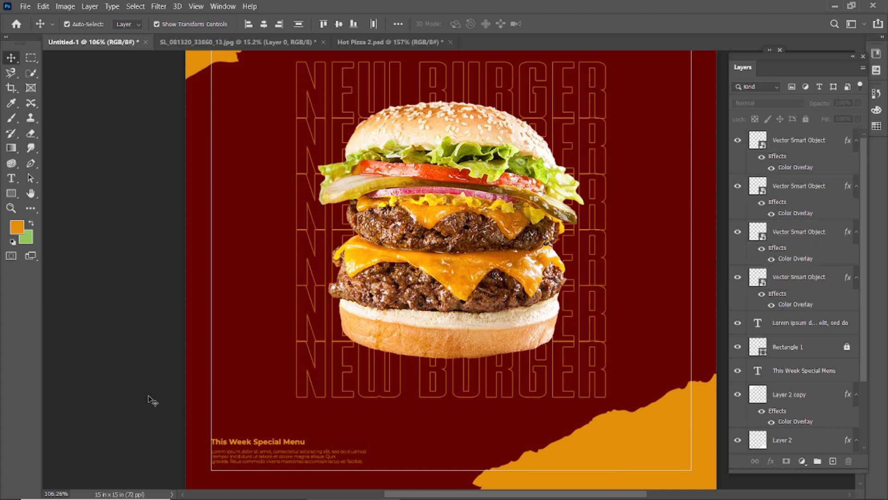
Change the Instagram icon's Color Overlay to the dark red sampled from the poster background.
double_click(795, 167)
click(709, 233)
click(658, 148)
click(837, 283)
click(838, 209)
click(819, 196)
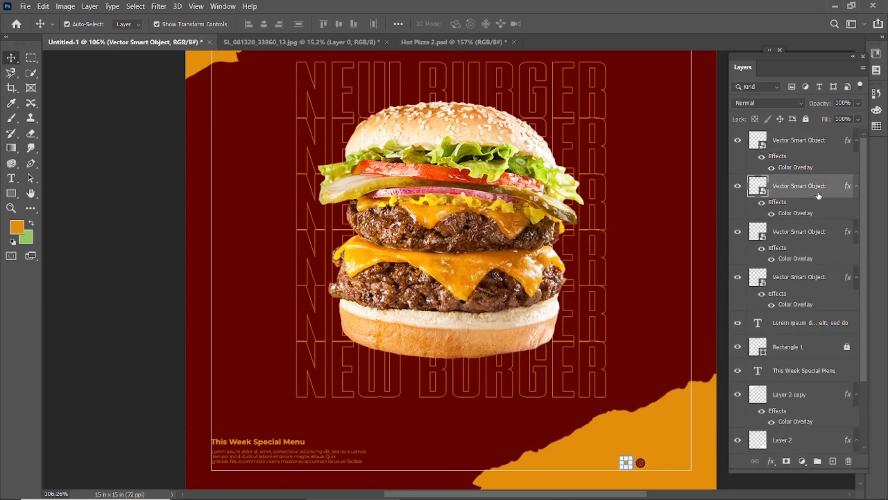
Change the Facebook icon's Color Overlay to the dark red 630302 sampled from the poster background.
double_click(796, 214)
click(709, 231)
click(674, 152)
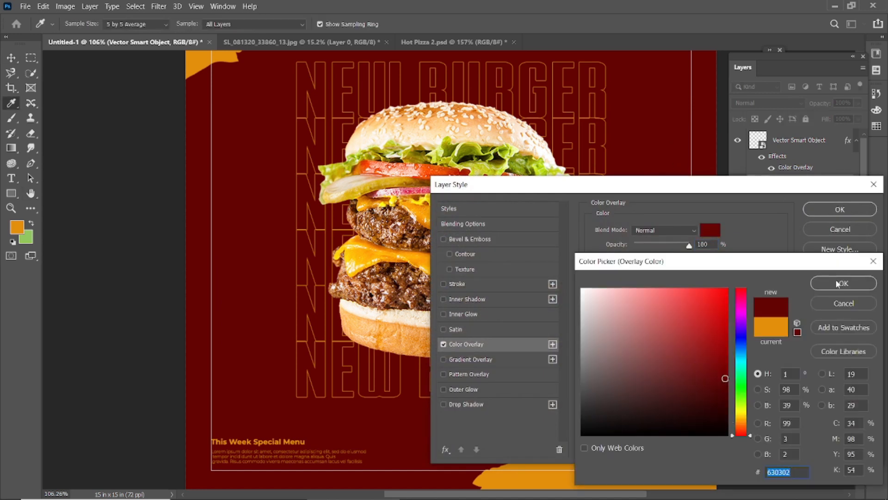
click(837, 283)
click(838, 210)
Change the Twitter icon's Color Overlay to the dark red sampled from the poster background.
click(815, 235)
double_click(797, 259)
click(709, 230)
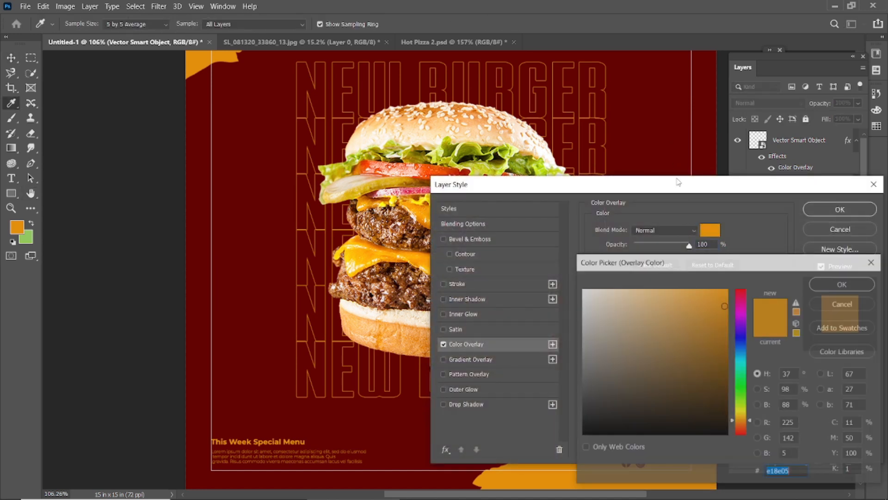
click(666, 150)
click(844, 284)
click(840, 209)
Recolour the WhatsApp icon's Color Overlay with the same dark red sampled from the background.
double_click(819, 276)
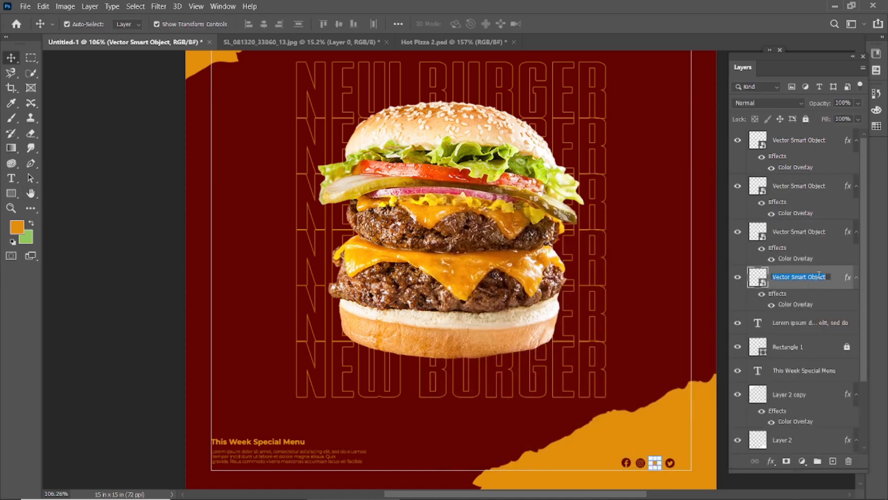
double_click(811, 305)
click(708, 230)
click(669, 152)
click(840, 277)
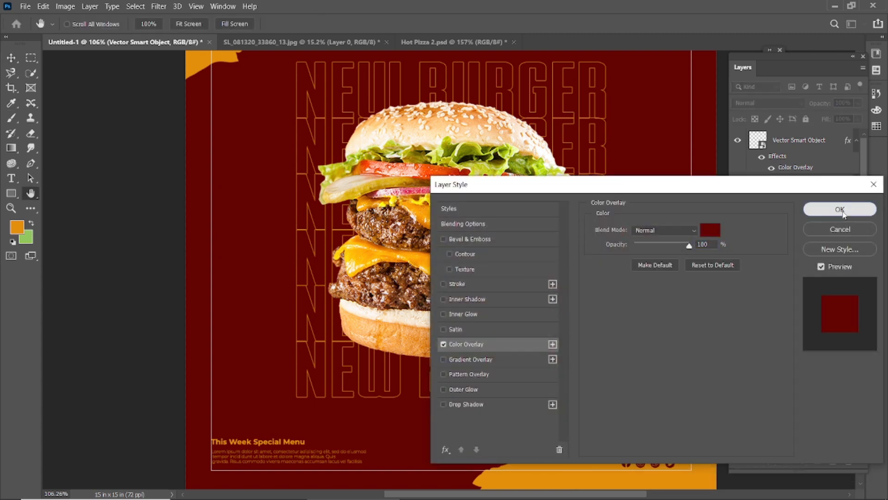
click(840, 208)
Move the four social media icons together to the right so the Twitter icon meets the frame's right line.
shift+click(800, 144)
scroll(667, 455, up, 4)
scroll(651, 438, down, 1)
drag(645, 437, 677, 440)
scroll(676, 440, down, 4)
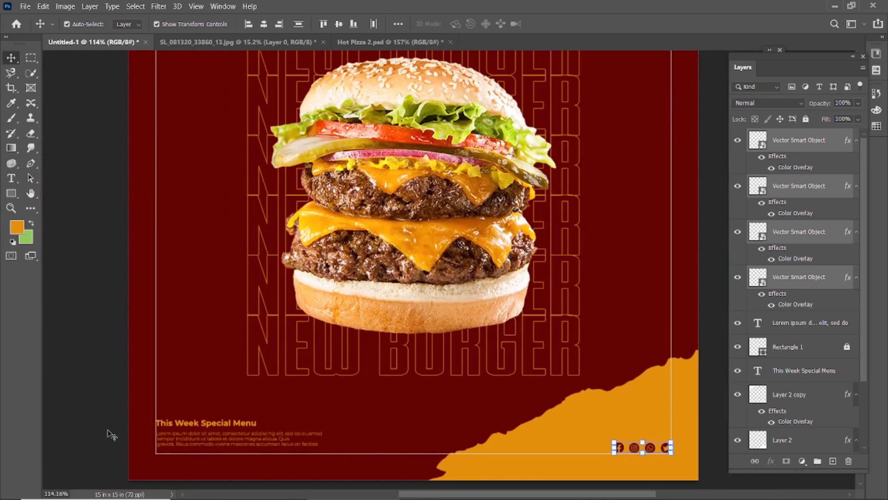
click(87, 436)
Draw a rectangle shape about 135 by 30 px on the lower-right orange corner, above the social icons.
scroll(661, 459, up, 3)
right_click(12, 193)
click(50, 194)
drag(582, 396, 675, 415)
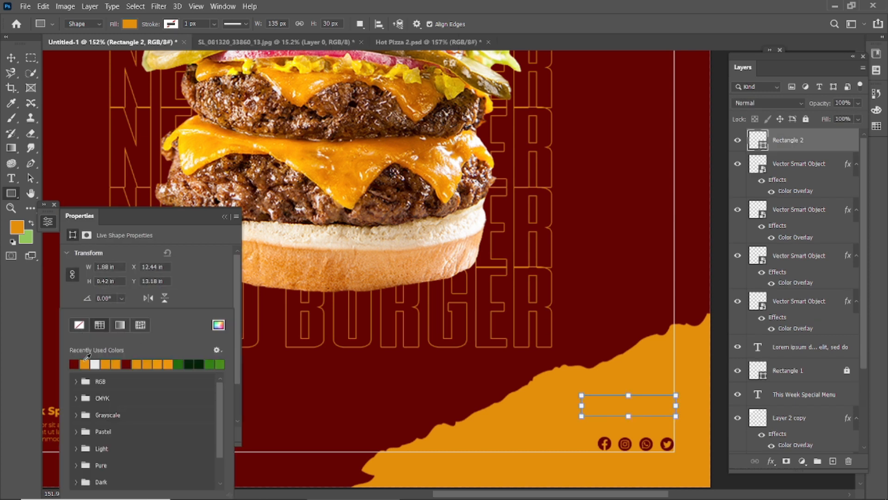
Fill the rectangle above the social icons with the recently used dark red, then close its shape properties.
click(73, 365)
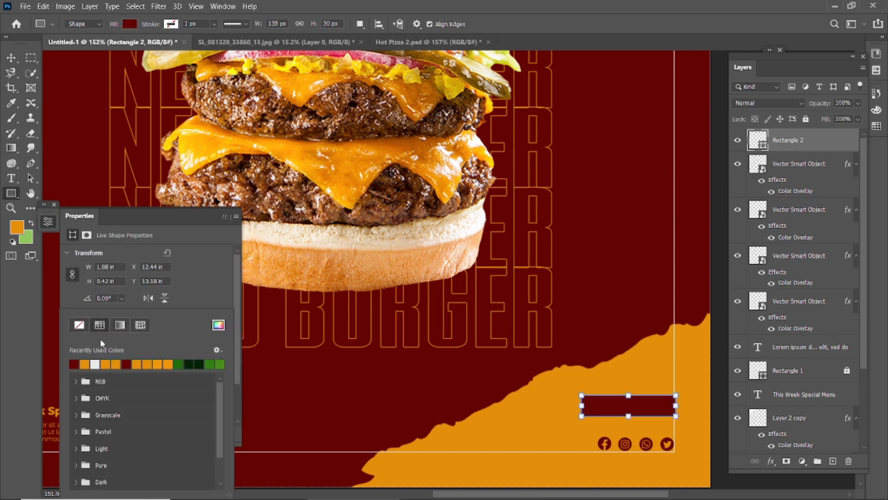
click(78, 329)
click(74, 363)
click(224, 217)
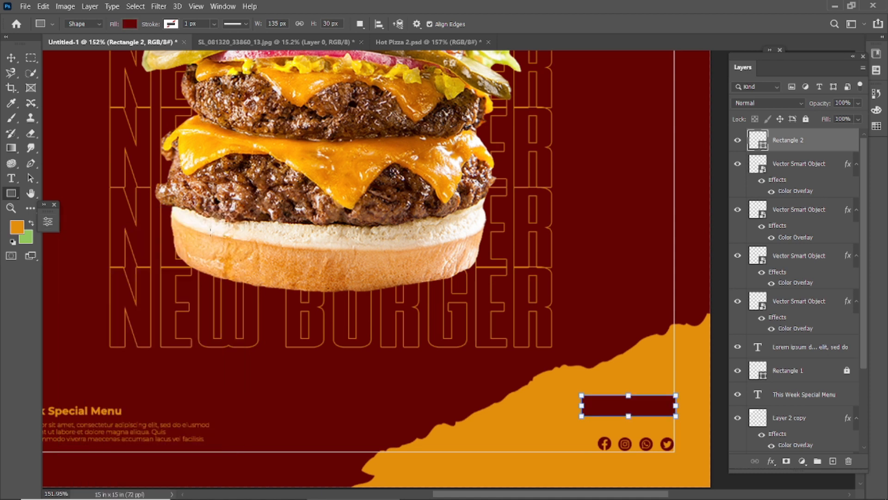
click(54, 205)
Round the dark red rectangle's corners fully to make a pill-shaped button.
click(12, 57)
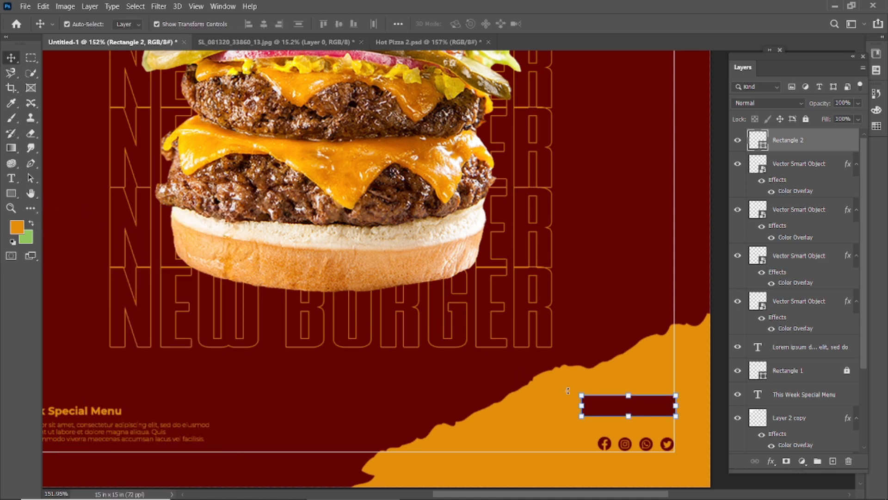
scroll(631, 420, up, 4)
drag(548, 382, 596, 407)
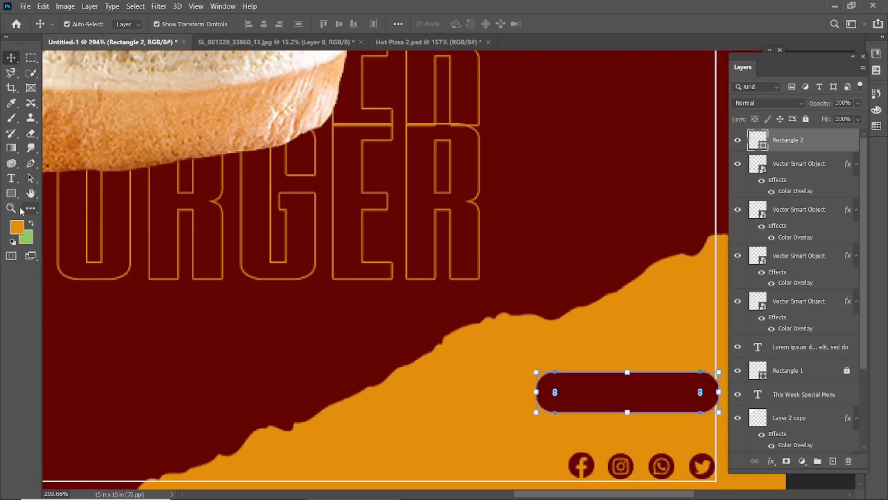
Add the orange text ORDER NOW in Montserrat Regular, 15 pt, on the red background above the lower-right orange corner.
click(11, 179)
click(166, 23)
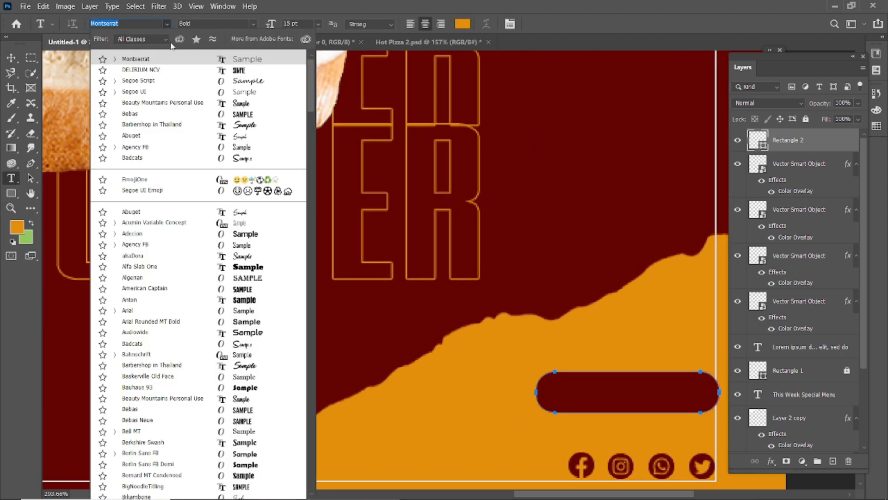
click(114, 59)
click(155, 139)
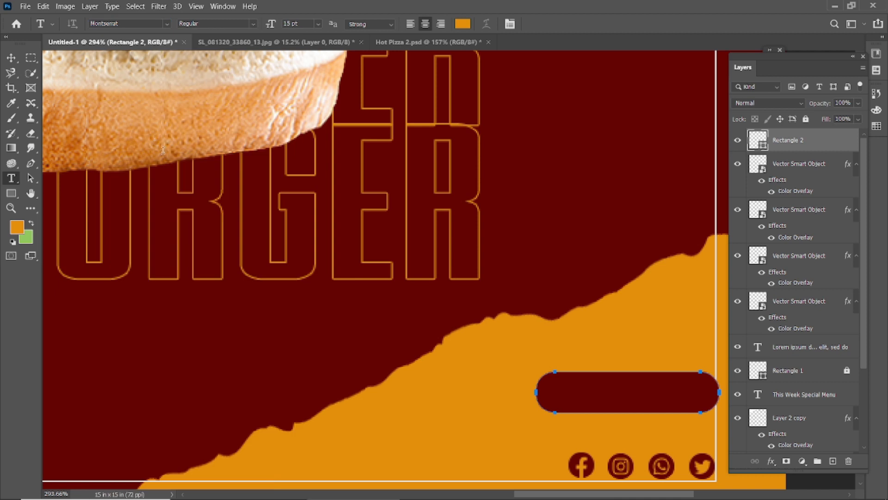
click(589, 395)
key(Escape)
click(555, 221)
text(ORDER BNOW)
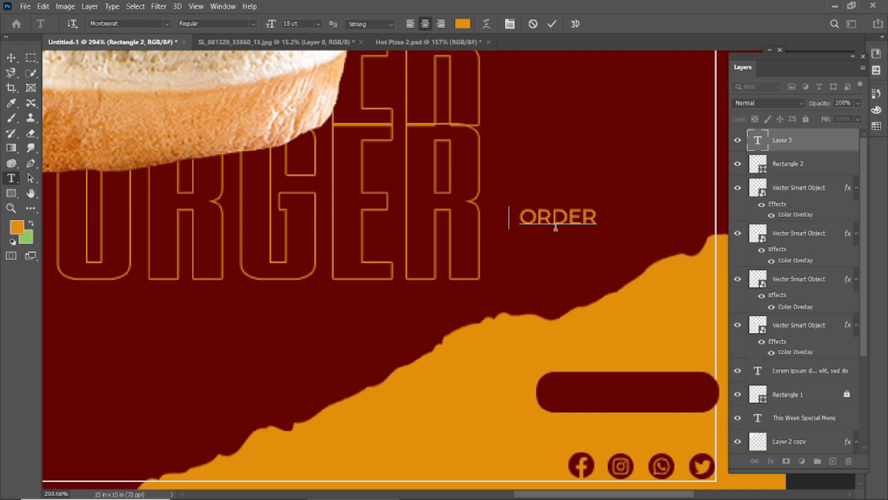
key(BackSpace)
key(BackSpace)
key(BackSpace)
key(BackSpace)
key(BackSpace)
text(NOW)
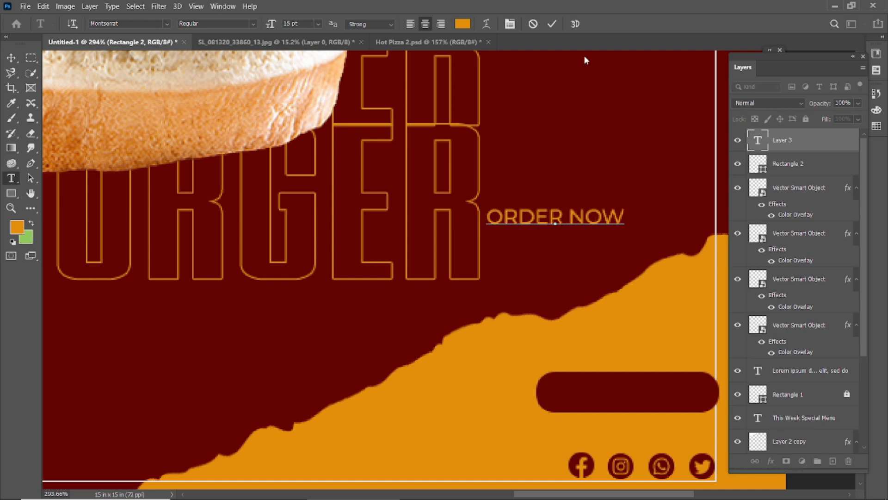
click(552, 24)
Move the ORDER NOW text onto the centre of the dark red pill-shaped button.
click(11, 58)
drag(513, 220, 587, 394)
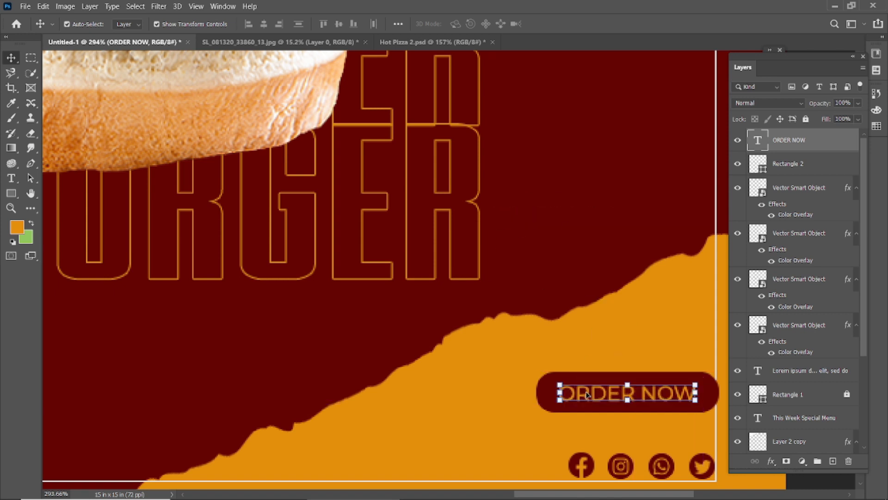
shift+click(546, 396)
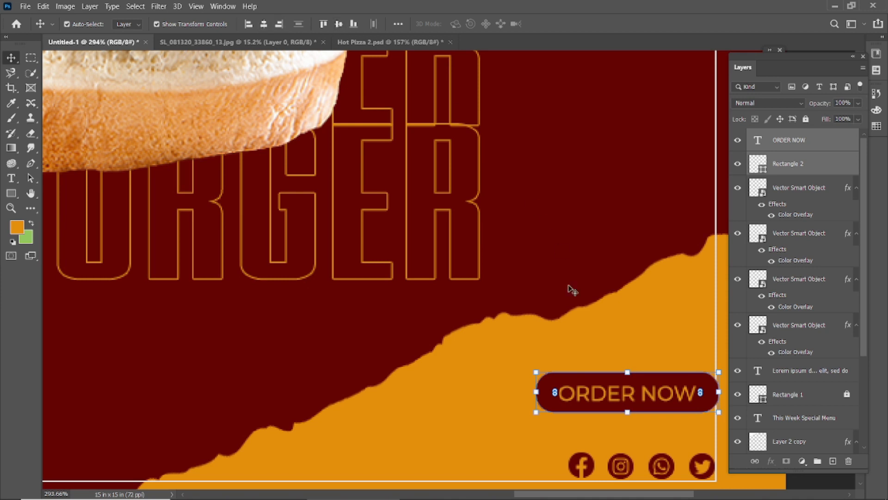
click(573, 295)
Move the ORDER NOW text and its button down just above the social icons and scale both to about 83.6%.
scroll(592, 408, down, 4)
scroll(638, 401, up, 3)
click(628, 402)
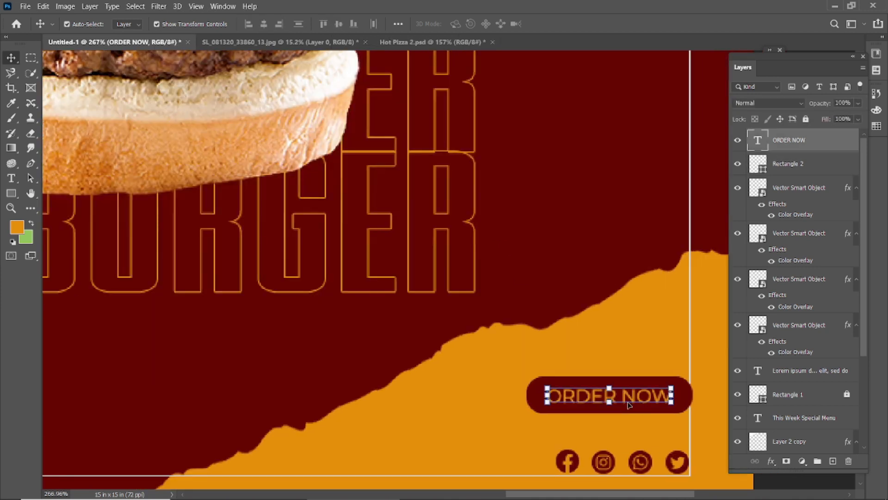
shift+click(805, 163)
scroll(643, 426, up, 3)
drag(645, 397, 641, 435)
drag(484, 398, 522, 406)
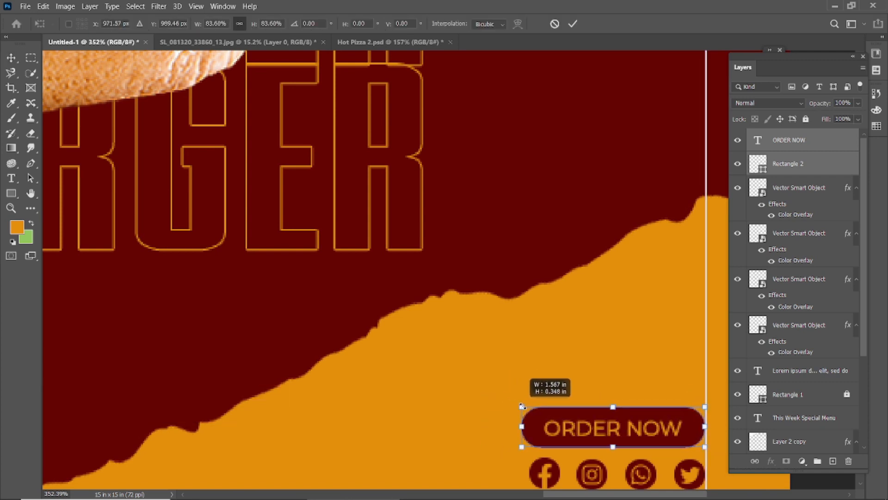
click(573, 24)
Add the two-line text LOGO HERE in the background's dark red 630302 on the upper-left orange corner.
scroll(627, 410, down, 6)
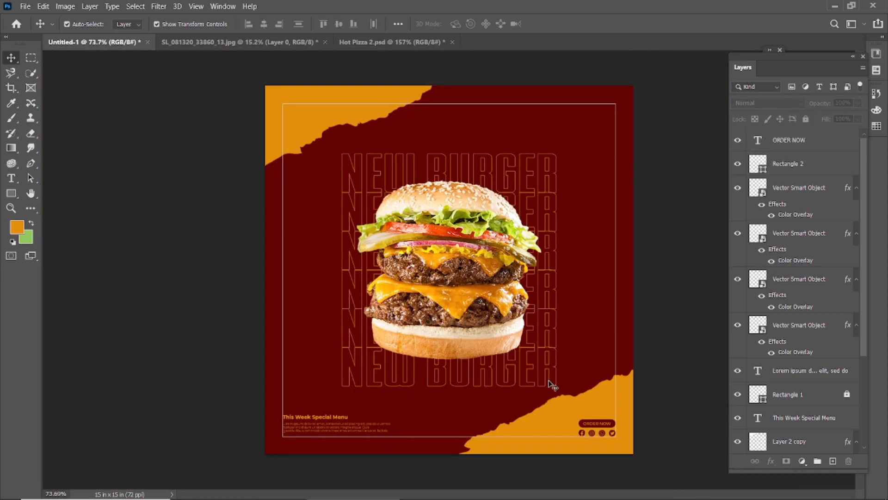
scroll(574, 422, up, 1)
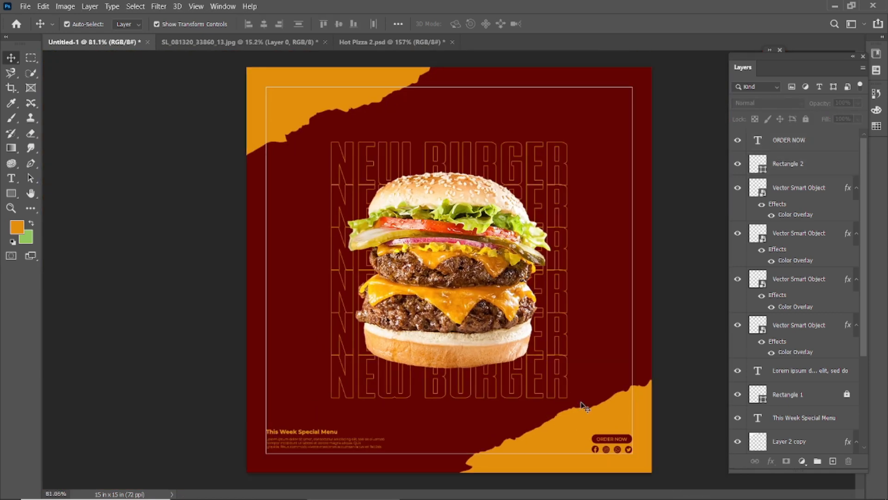
click(11, 178)
scroll(289, 133, up, 7)
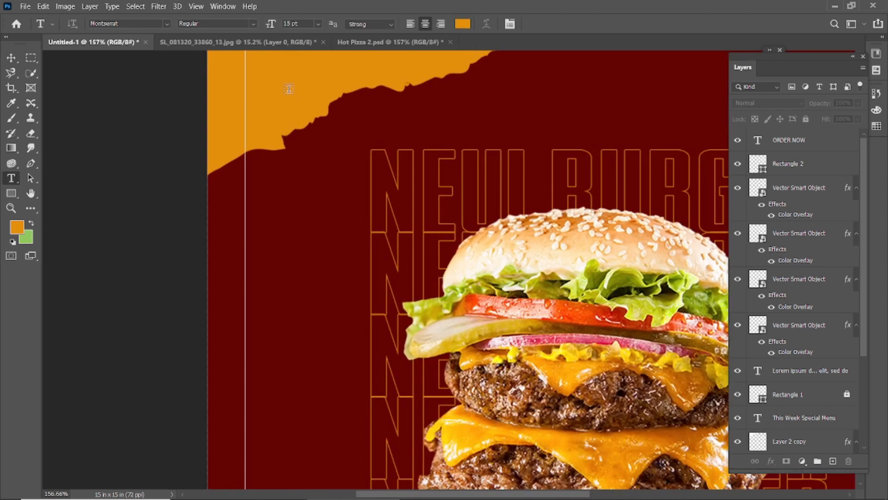
click(287, 89)
click(463, 24)
click(672, 169)
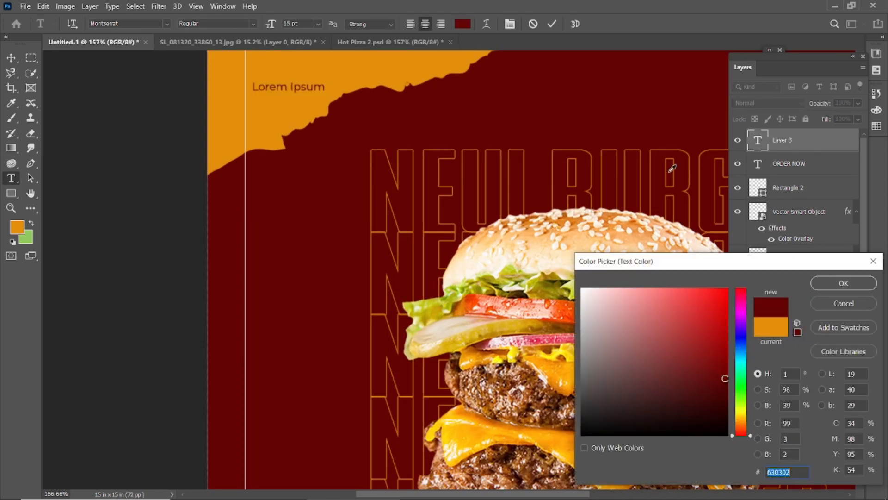
click(827, 282)
text(LOGO)
key(Return)
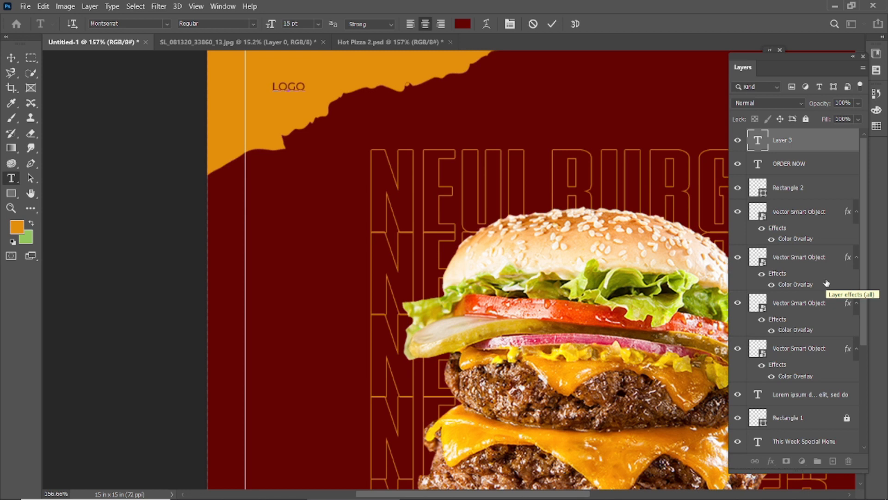
text(HERE)
click(552, 24)
Set the word LOGO in the upper-left text to Montserrat SemiBold.
double_click(287, 87)
click(254, 24)
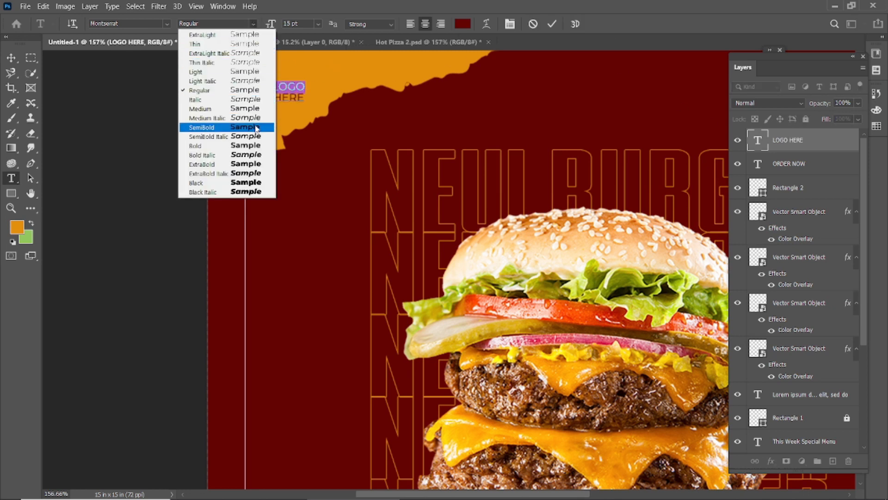
click(218, 126)
click(552, 24)
click(552, 24)
Move the LOGO HERE text into the upper-left corner of the thin frame.
click(12, 57)
scroll(282, 149, up, 3)
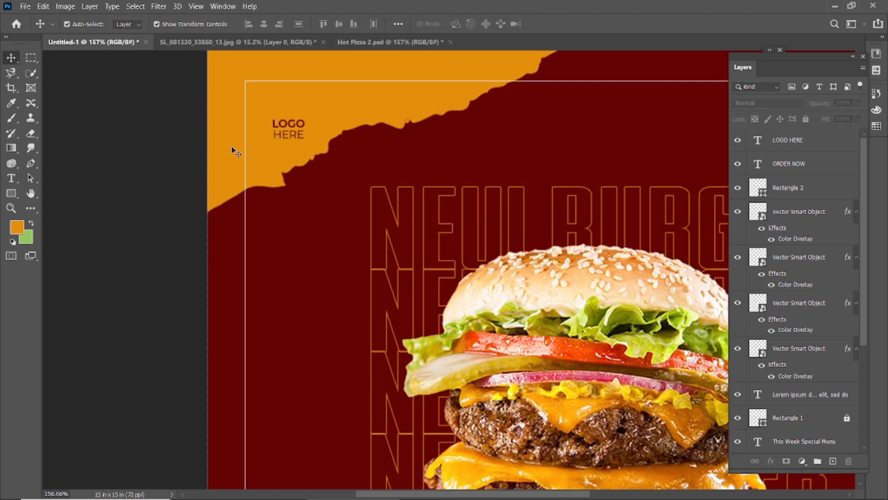
drag(282, 149, 255, 112)
double_click(256, 112)
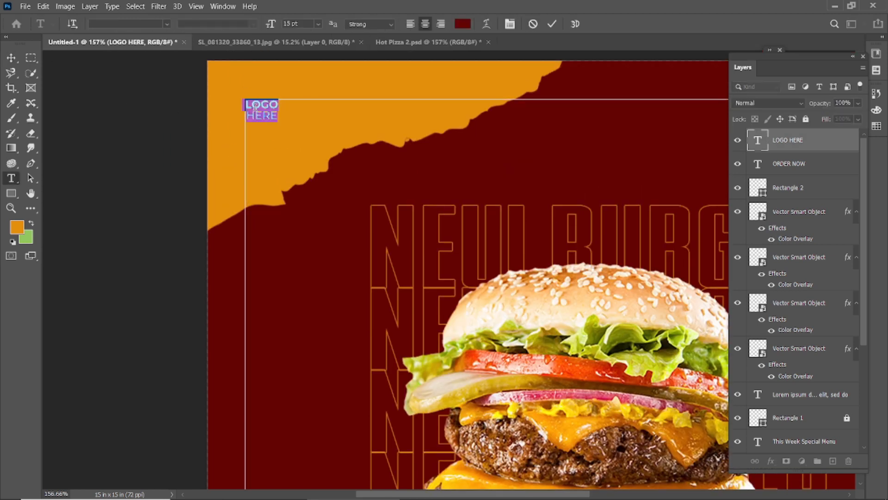
click(552, 24)
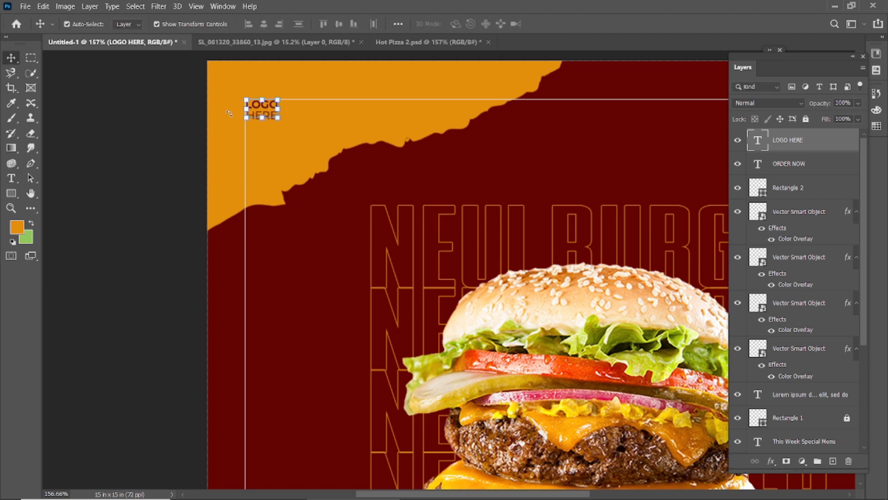
Left-align the LOGO HERE text and move it back against the frame's upper-left corner.
scroll(179, 143, up, 5)
click(341, 150)
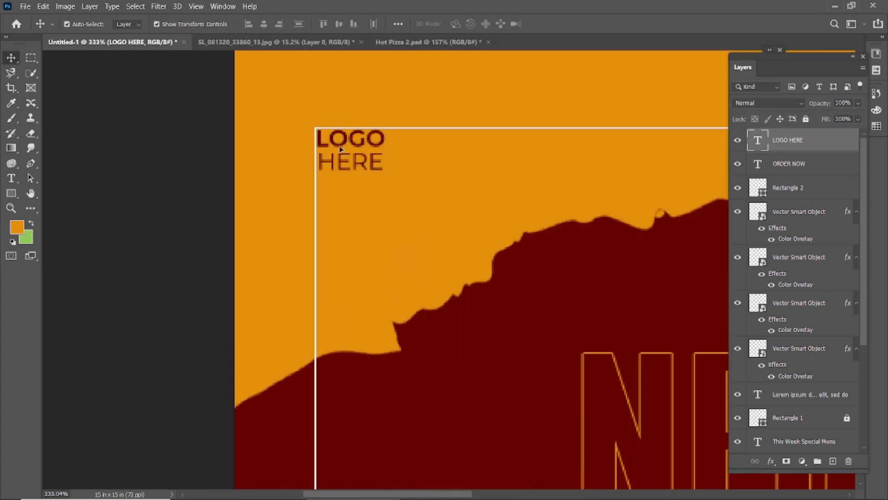
double_click(338, 146)
click(410, 24)
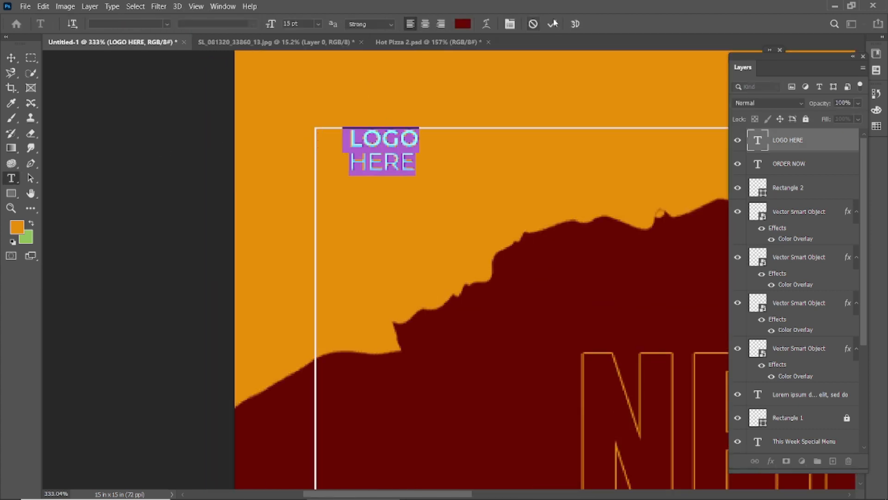
click(552, 24)
drag(375, 145, 338, 147)
click(170, 222)
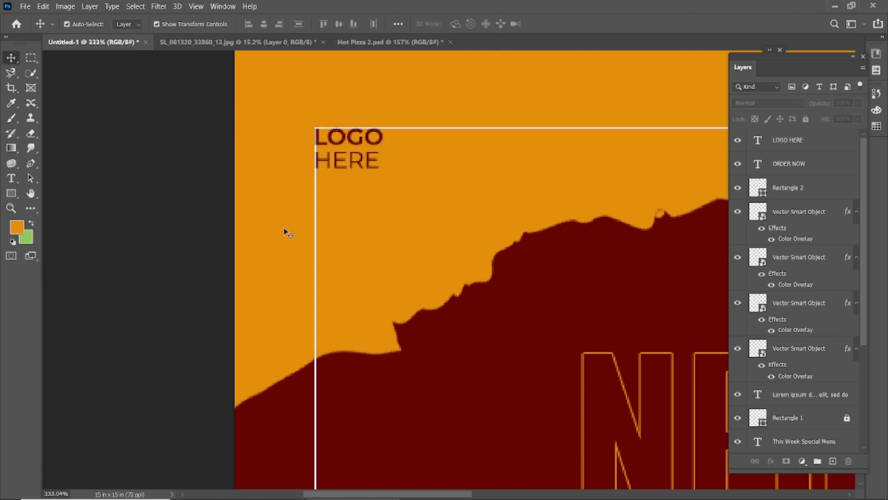
Group the four social media icon layers and name the group Icons.
key(ctrl+0)
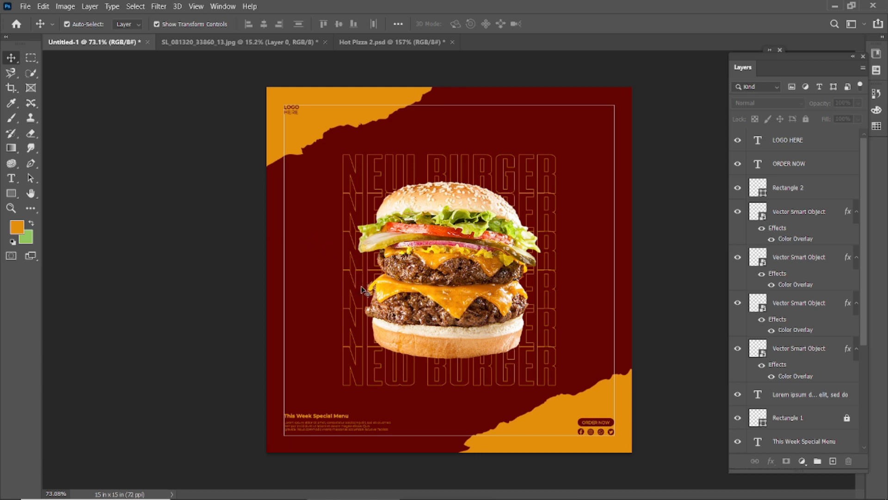
key(alt)
click(454, 285)
click(807, 154)
scroll(808, 154, up, 3)
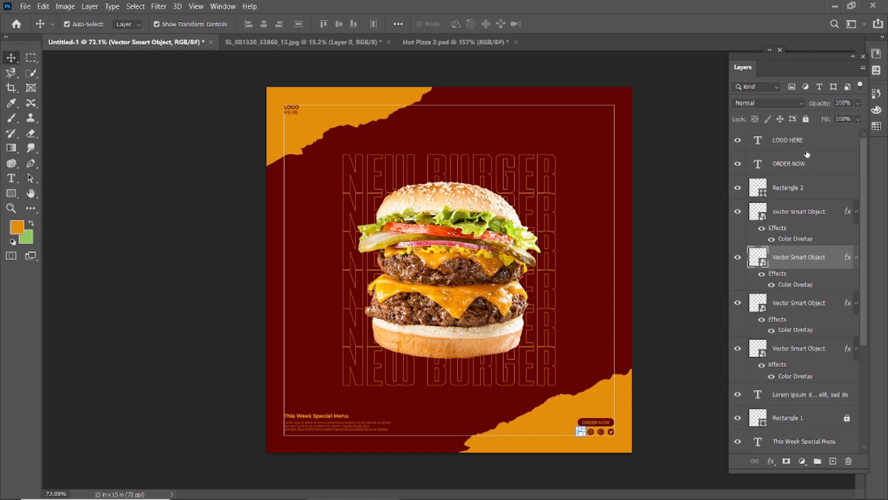
click(795, 212)
shift+click(797, 352)
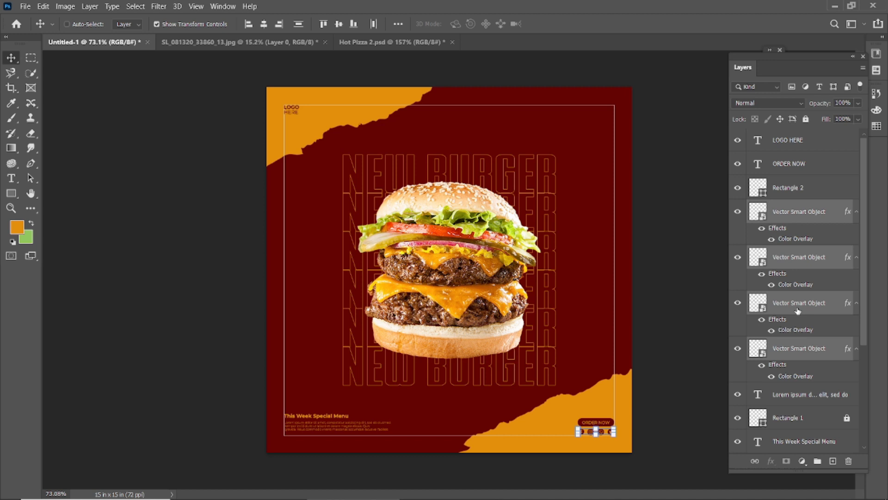
key(ctrl+g)
double_click(778, 207)
text(Icons)
key(Return)
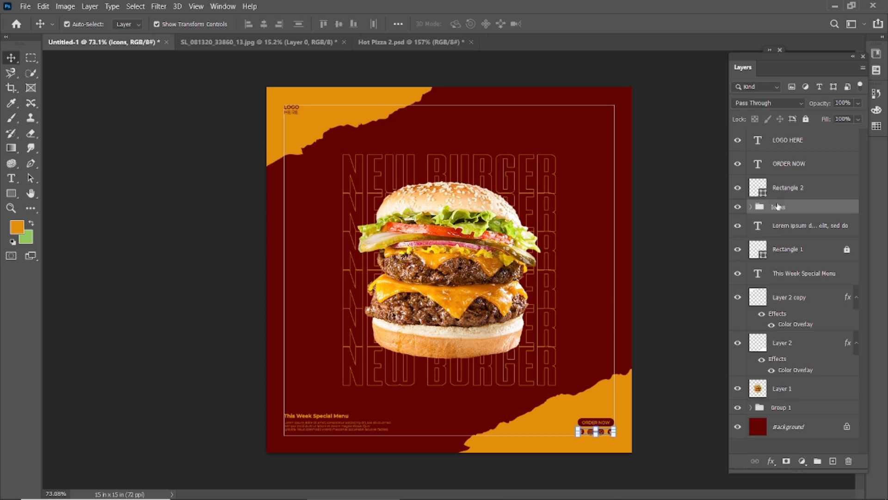
click(788, 344)
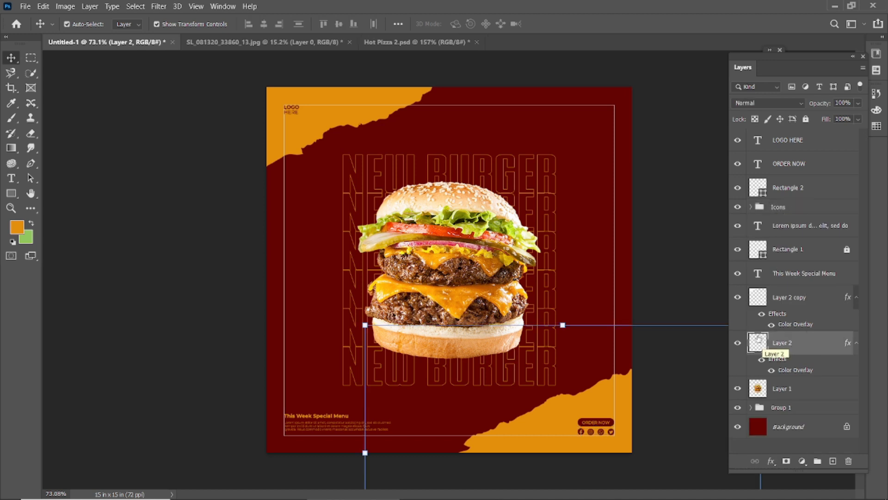
click(671, 293)
click(752, 408)
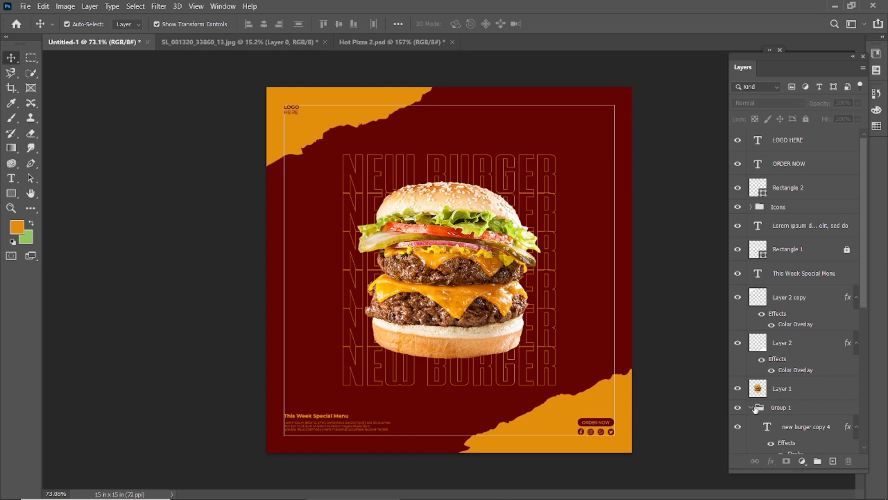
click(752, 408)
Place the burger image layer in its own group named Burger and collapse the group.
click(790, 390)
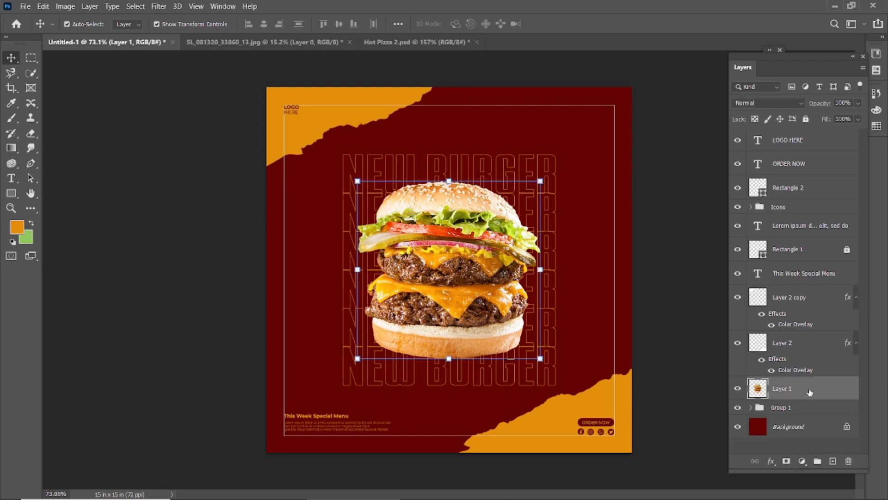
key(ctrl+g)
double_click(780, 383)
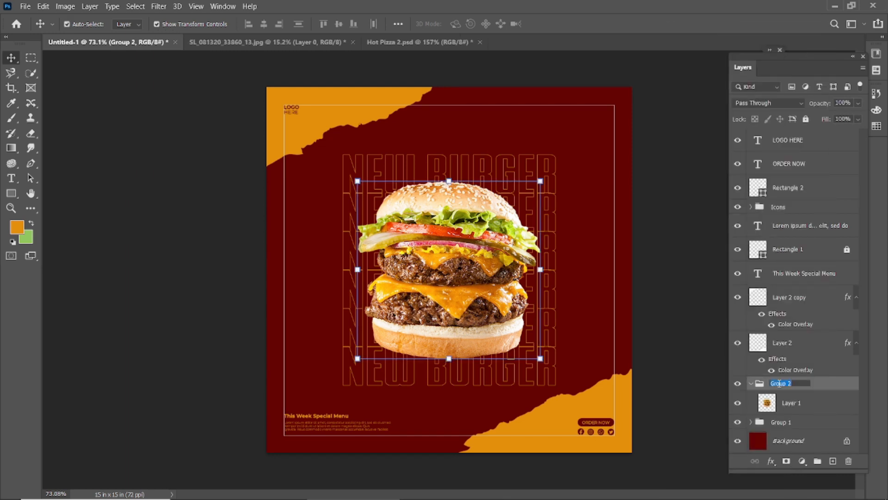
text(Burger)
key(Return)
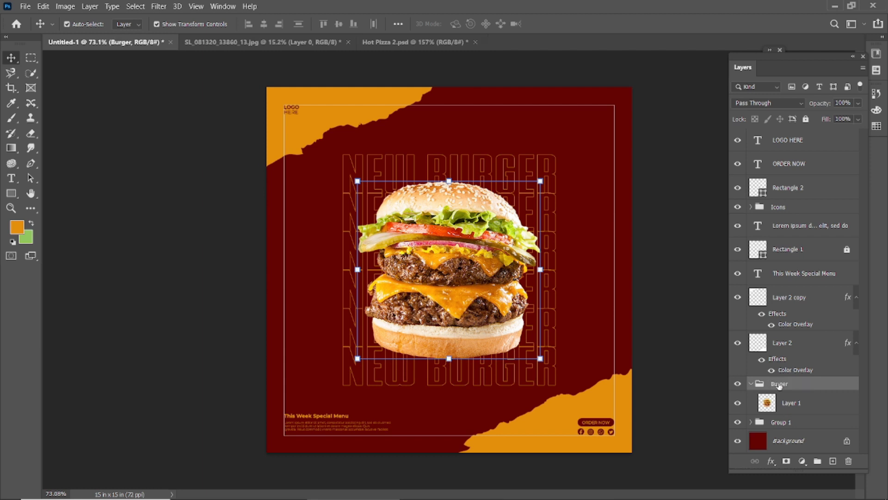
click(751, 383)
Group the two orange torn-corner layers, Layer 2 and Layer 2 copy, and name the group Paper.
click(794, 299)
shift+click(796, 347)
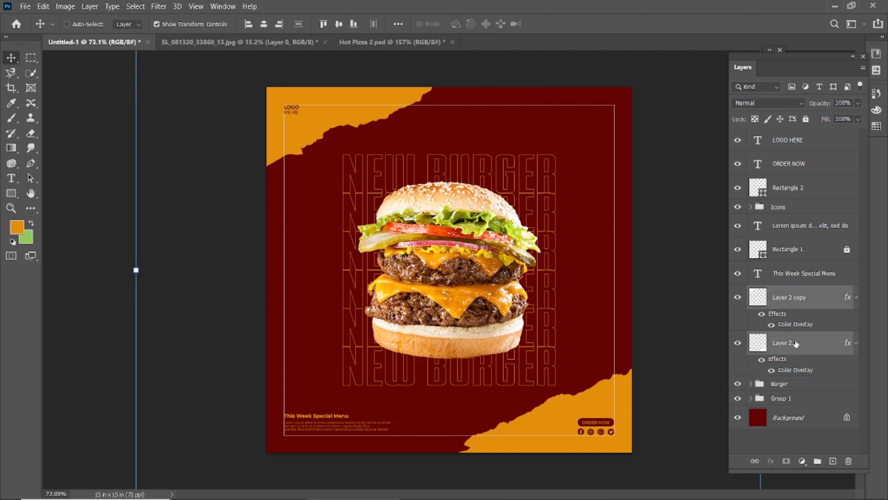
key(ctrl+g)
double_click(779, 292)
text(P)
key(Return)
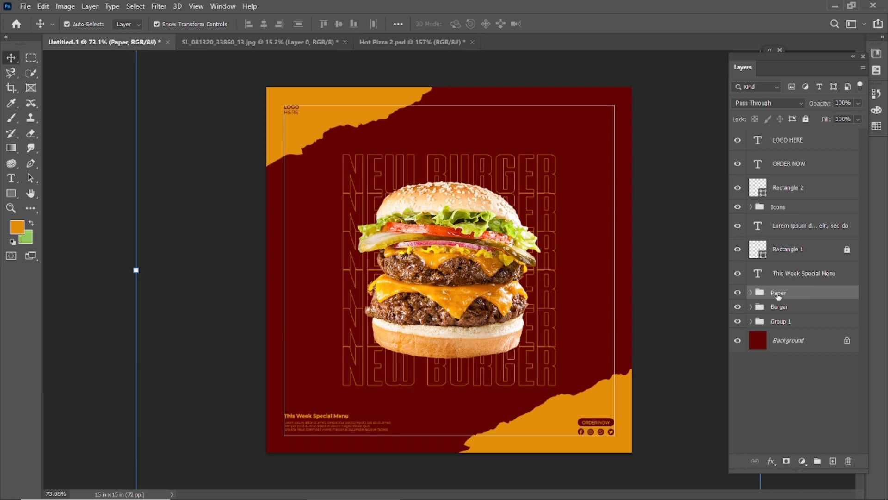
Group the menu title, lorem ipsum, ORDER NOW, Rectangle 2 and LOGO HERE layers and name the group Text.
click(776, 274)
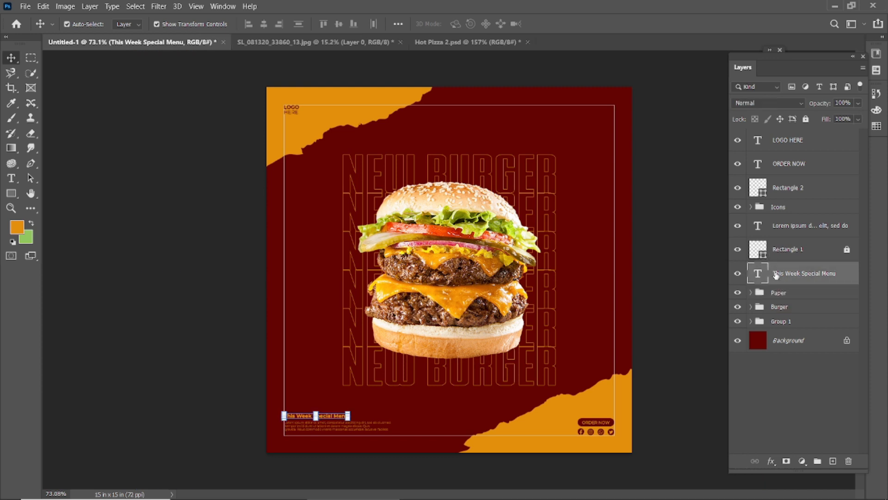
ctrl+click(799, 226)
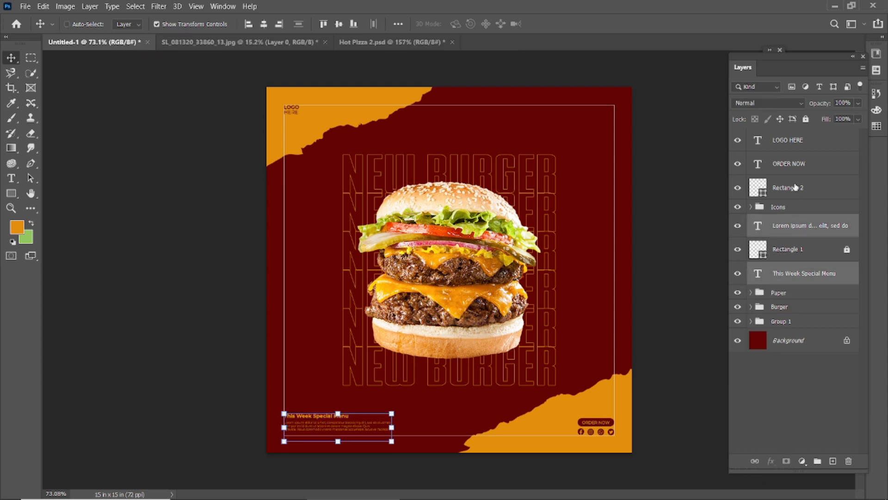
ctrl+click(782, 256)
ctrl+click(782, 255)
ctrl+click(787, 188)
ctrl+click(786, 163)
ctrl+click(784, 141)
key(ctrl+g)
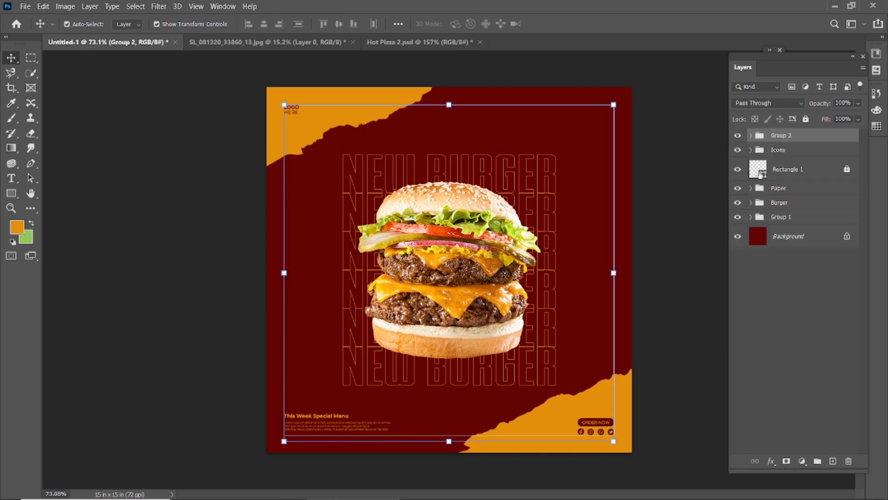
double_click(781, 136)
key(Return)
click(720, 197)
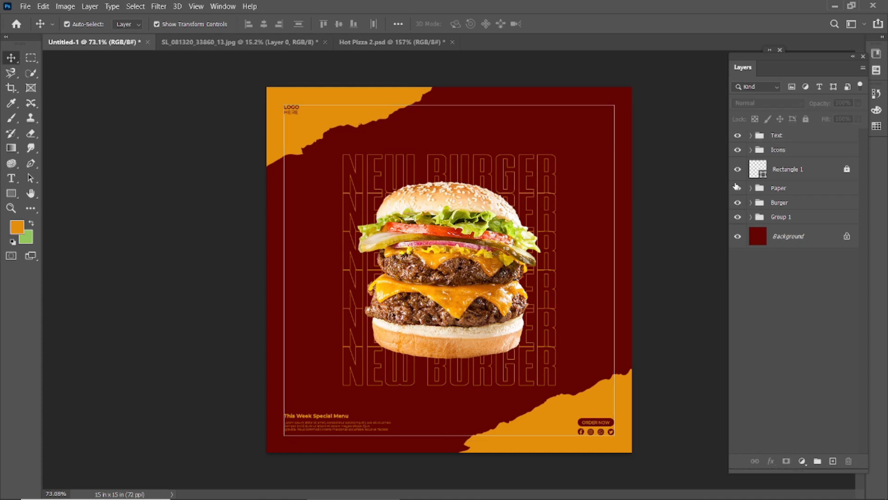
Hide and show the thin frame to compare the poster with and without it.
click(738, 171)
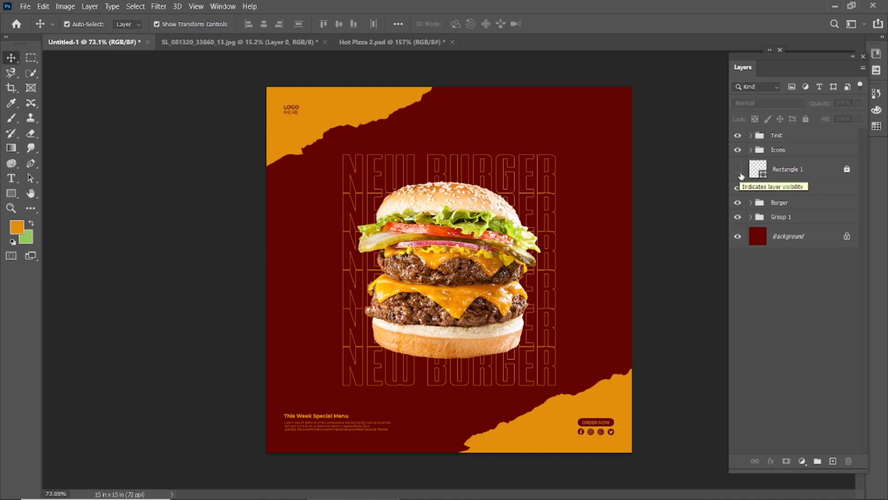
click(738, 171)
scroll(663, 315, up, 2)
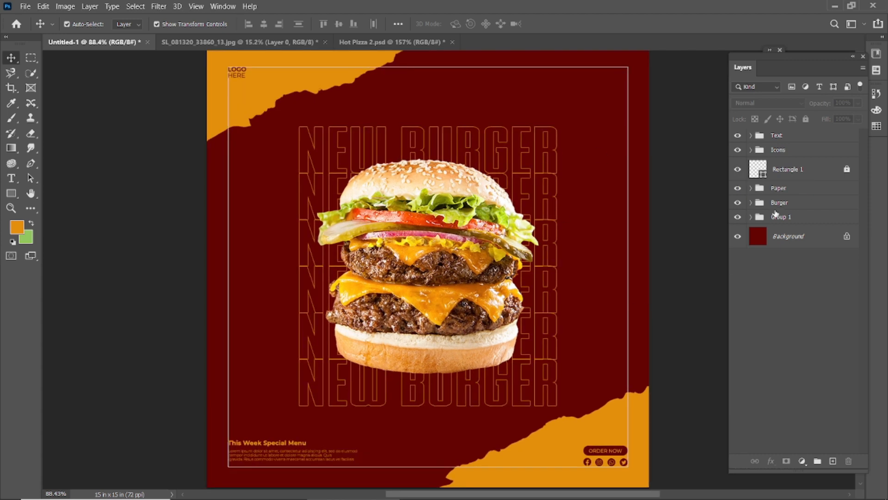
Scale the repeated NEW BURGER text group non-proportionally to about 102.84% width and 86.35% height.
click(777, 217)
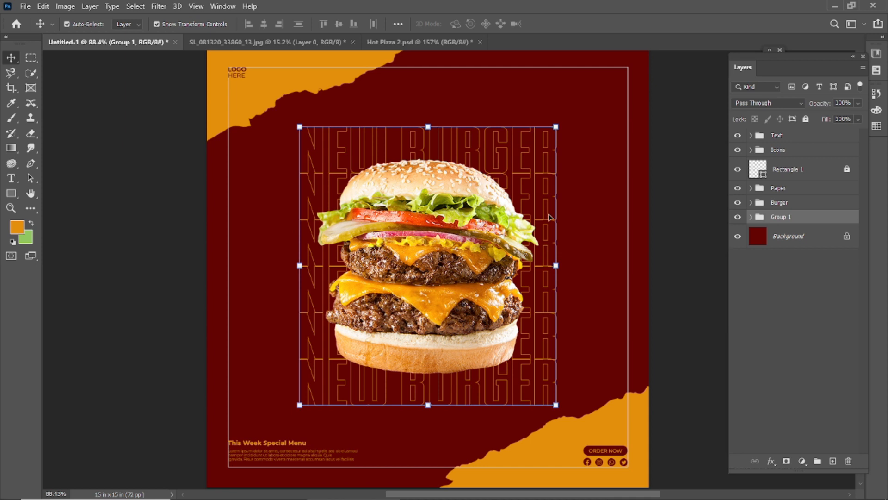
drag(557, 129, 537, 149)
drag(428, 148, 428, 186)
drag(537, 185, 560, 164)
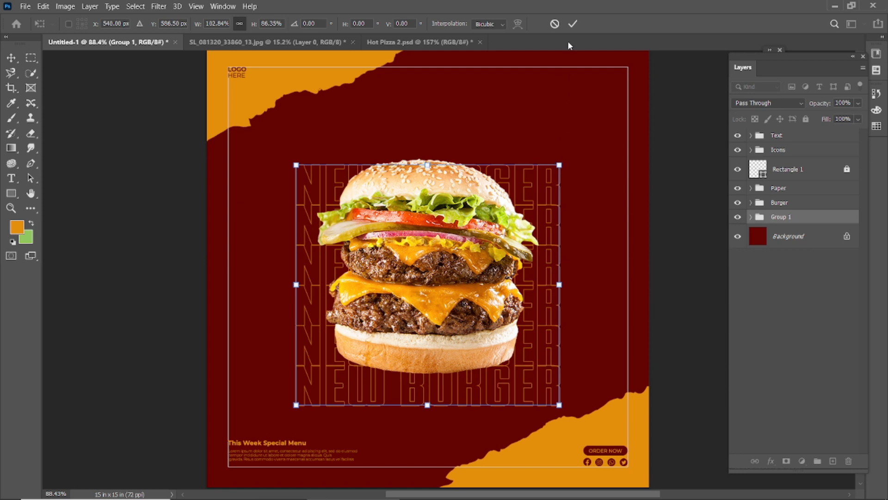
Apply the transform and centre the NEW BURGER text group vertically on the background.
ctrl+click(801, 241)
click(338, 23)
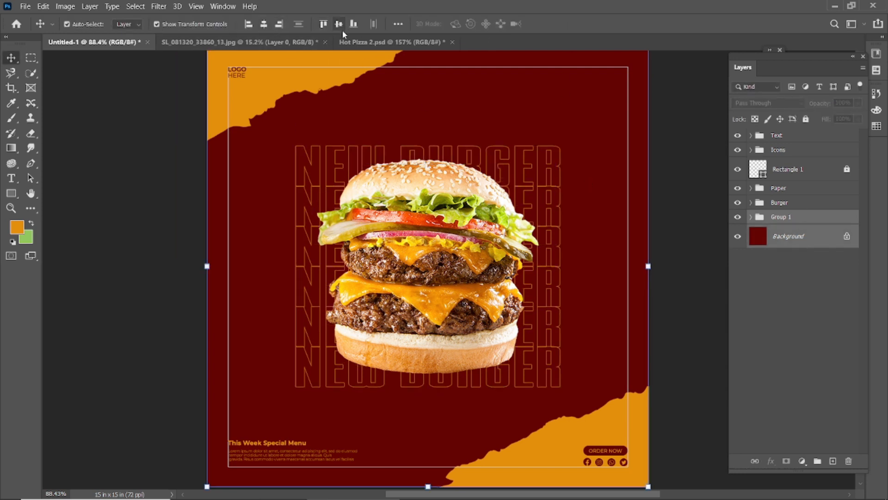
click(684, 196)
scroll(627, 274, down, 1)
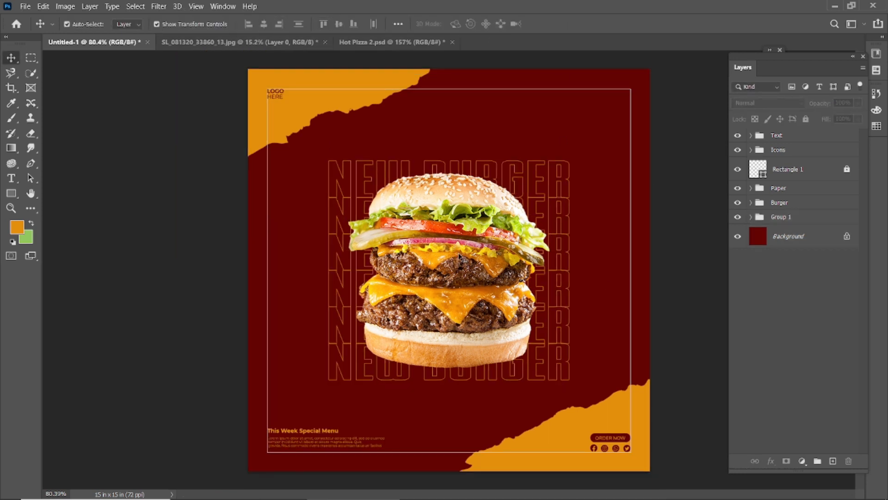
Add an empty layer directly below the Burger group and set up a soft 1000 px brush for it.
click(459, 256)
click(809, 262)
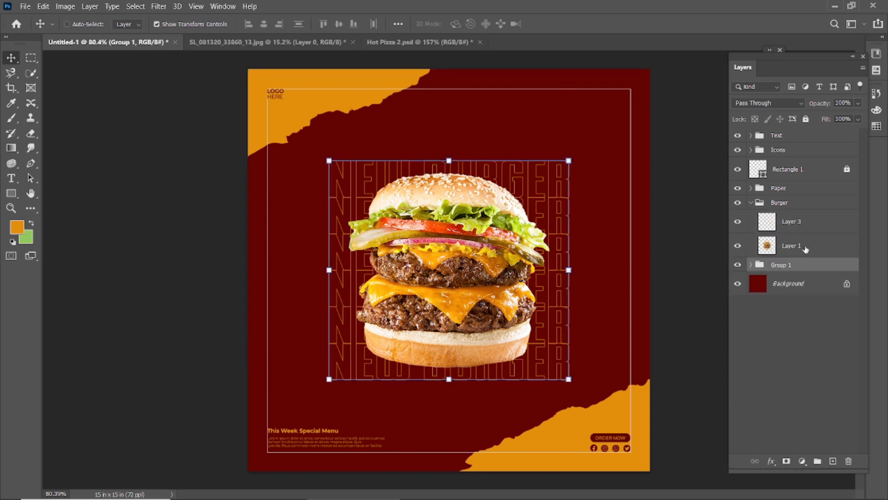
drag(799, 228, 803, 256)
click(11, 119)
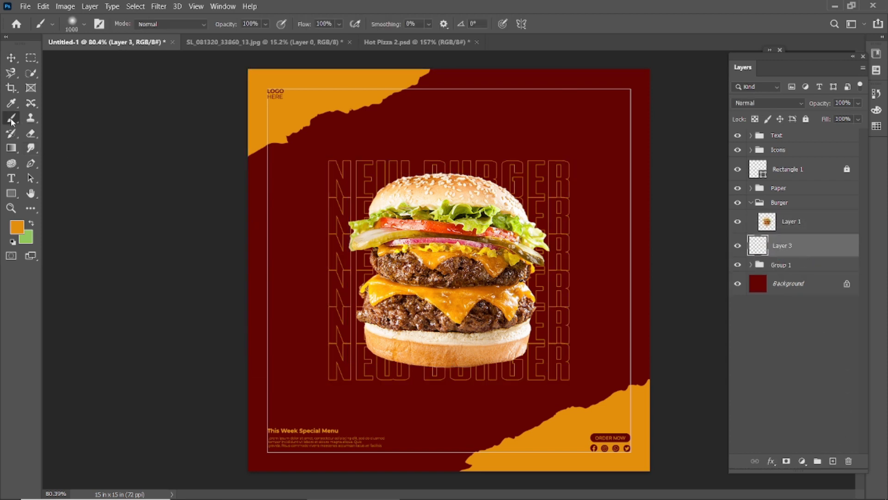
click(73, 25)
key(Return)
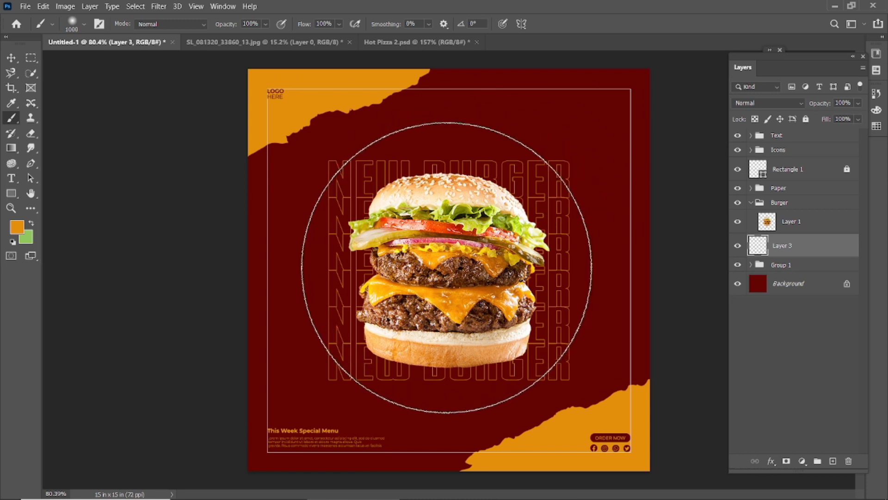
Try an orange glow behind the burger with single dabs of the 1000 px brush.
click(445, 266)
key(ctrl+z)
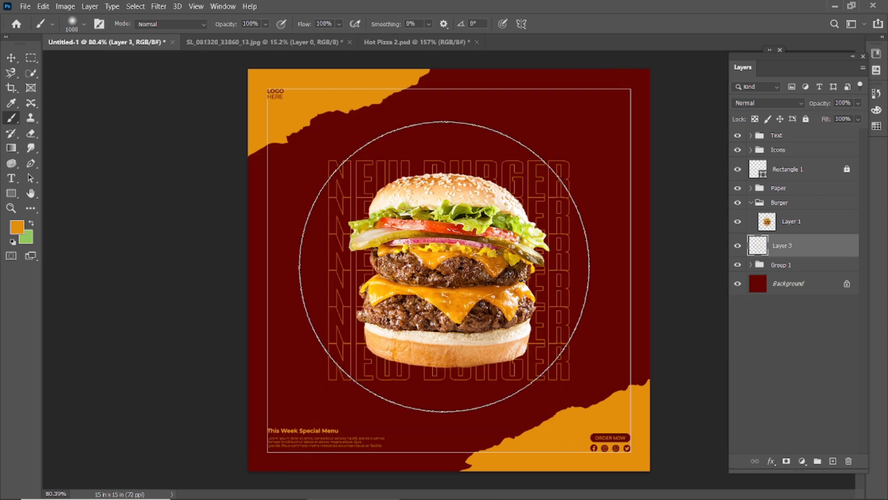
click(445, 267)
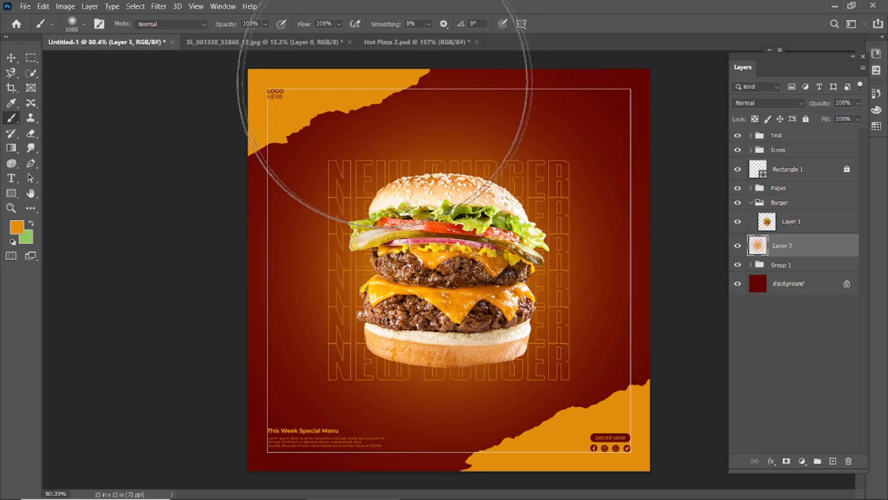
key(ctrl+z)
Reduce the brush size to 600 px and dab a soft orange glow behind the centre of the burger.
key(bracketleft)
key(bracketleft)
key(bracketleft)
key(bracketleft)
click(445, 272)
click(447, 273)
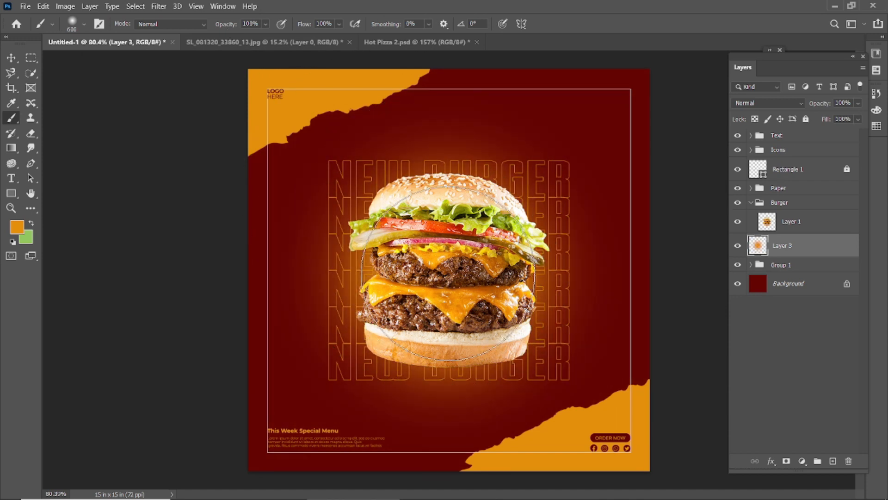
Set the orange glow layer's opacity to 88% and its fill to 84%.
click(323, 24)
drag(828, 121, 828, 114)
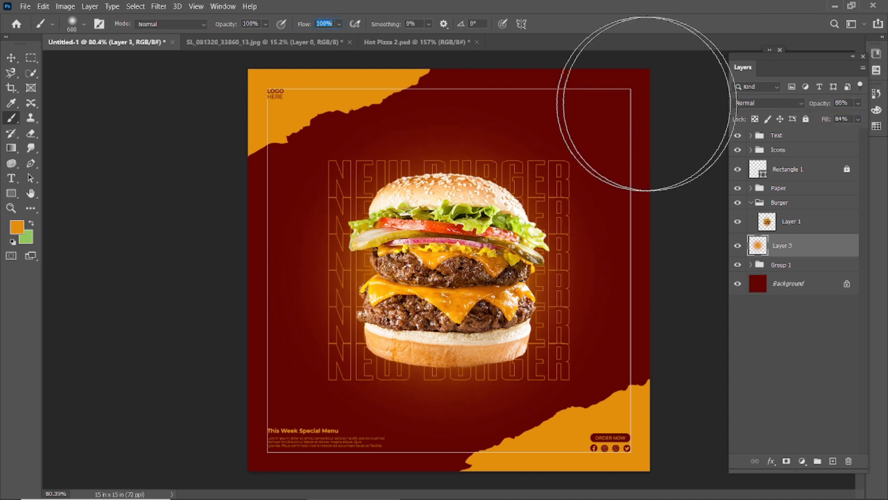
click(10, 58)
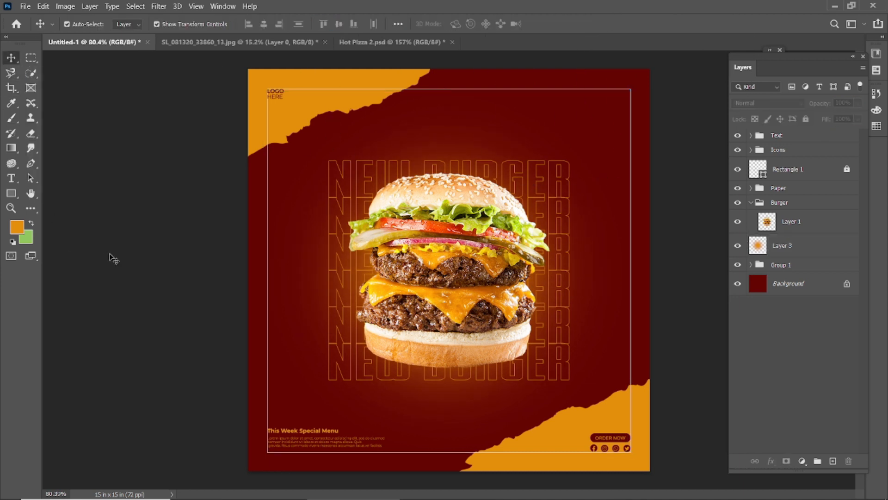
Add a Curves adjustment clipped to the burger layer and pull its midtones and shadows down to darken the burger.
click(462, 263)
click(803, 461)
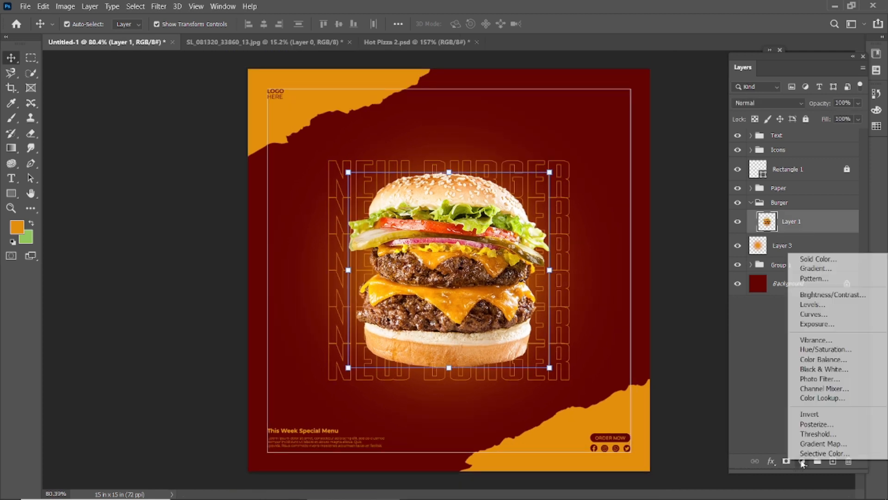
click(811, 323)
drag(143, 361, 144, 374)
click(154, 435)
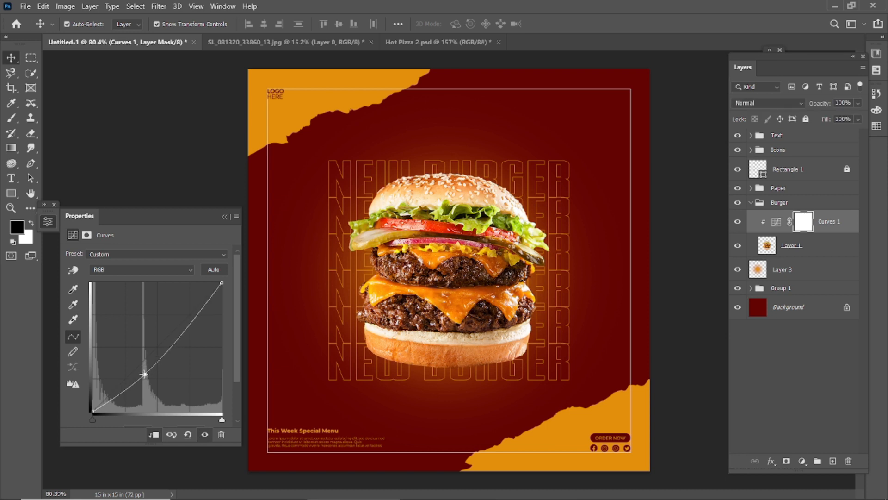
drag(104, 405, 106, 408)
click(203, 433)
click(48, 221)
click(54, 204)
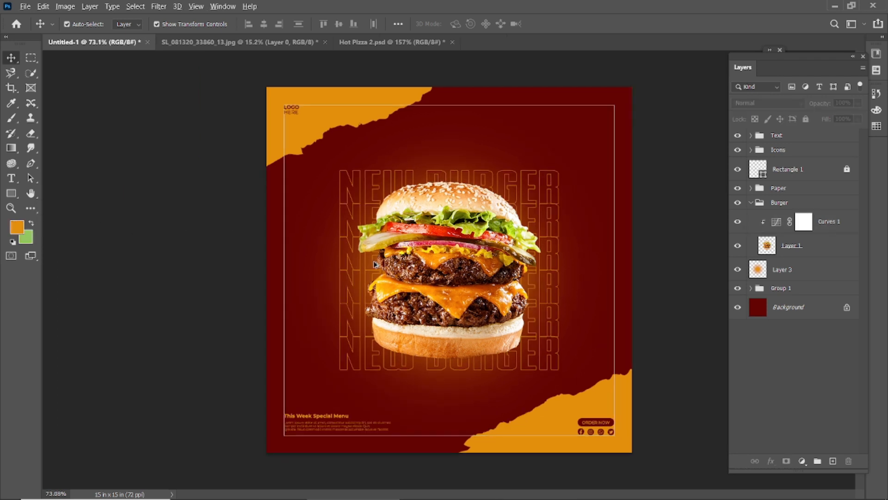
Add a second Curves adjustment above all layers and lower its shadows and midtones to deepen the whole poster.
scroll(375, 264, up, 1)
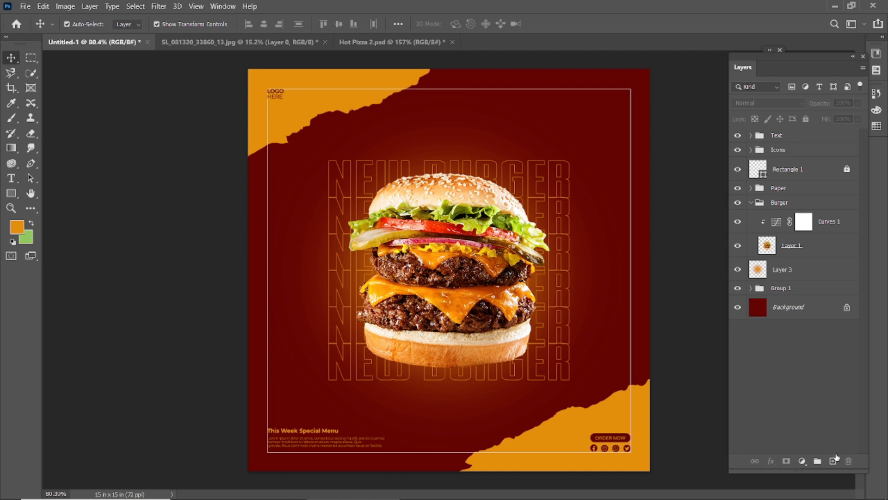
click(803, 460)
click(809, 322)
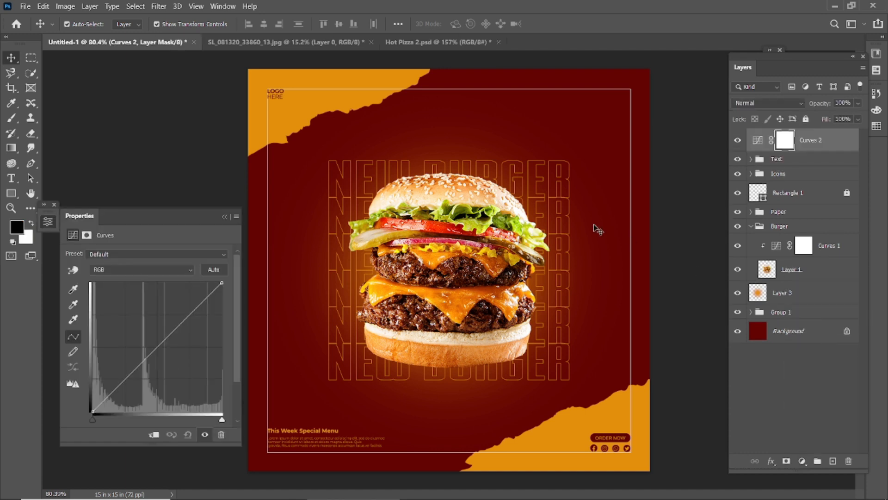
drag(143, 363, 117, 398)
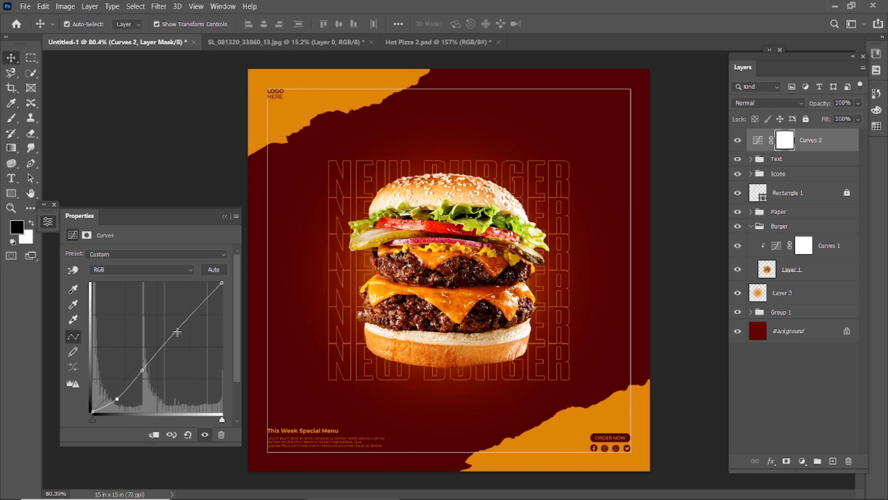
click(204, 435)
click(205, 435)
scroll(279, 350, up, 2)
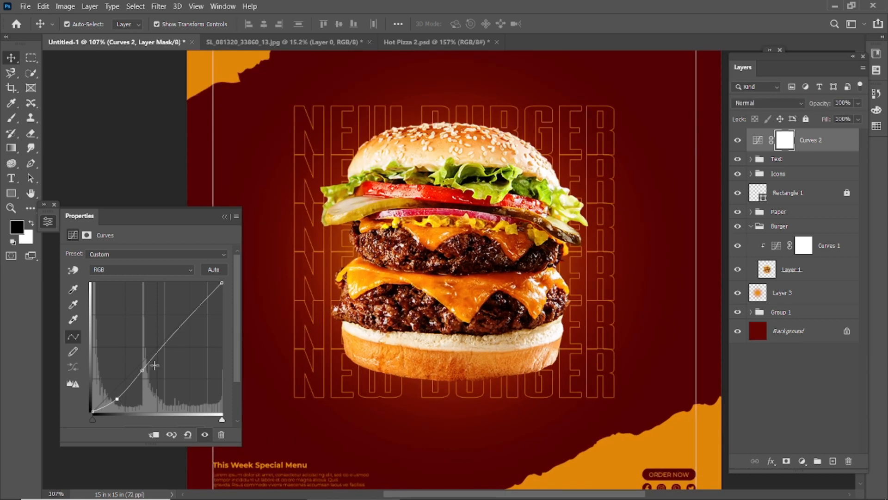
drag(142, 369, 145, 367)
click(225, 216)
Reopen the burger's clipped Curves adjustment and raise its midtone and shadow points slightly.
double_click(770, 248)
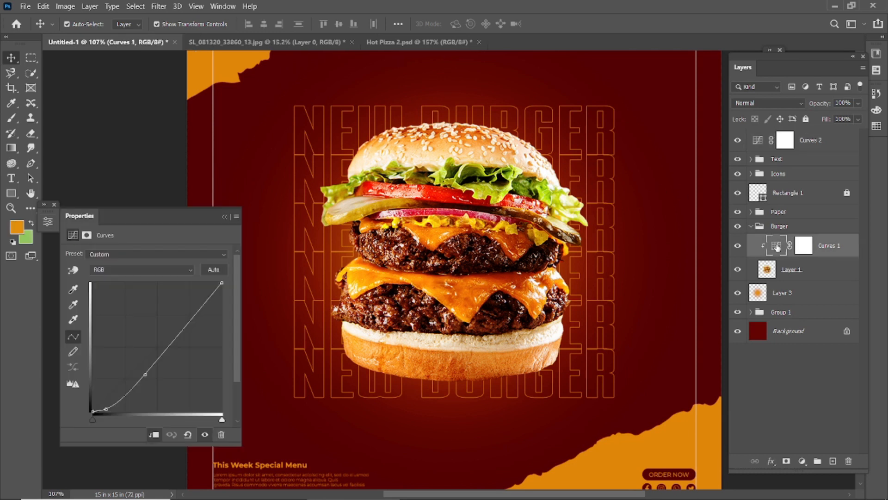
drag(145, 376, 145, 373)
drag(105, 408, 112, 401)
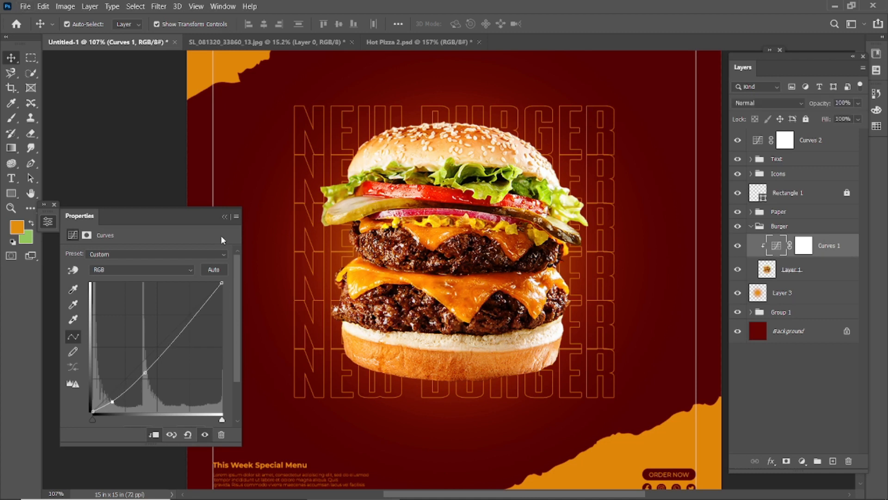
click(225, 216)
click(169, 199)
scroll(412, 356, down, 2)
scroll(463, 319, up, 1)
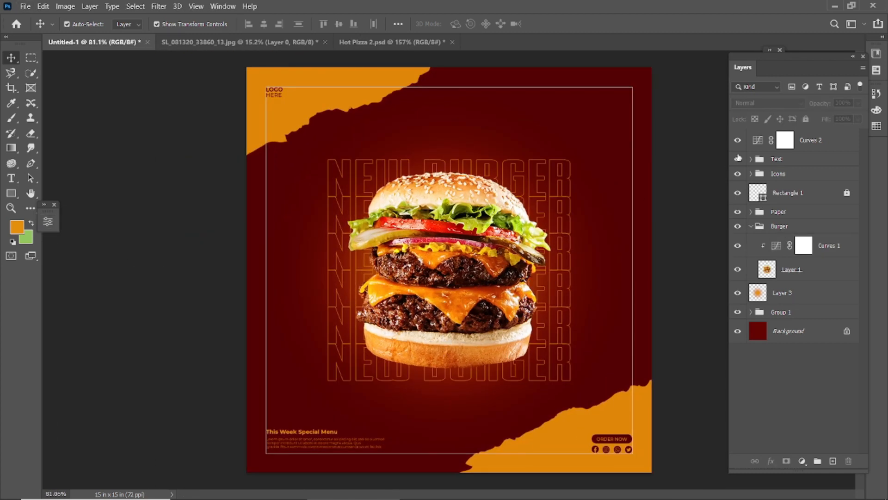
Reopen the topmost Curves adjustment and raise its shadow and midtone points slightly to brighten the whole poster.
double_click(758, 140)
mouse_move(118, 398)
mouse_down()
mouse_move(117, 382)
mouse_move(119, 390)
mouse_up()
drag(145, 367, 148, 363)
click(225, 217)
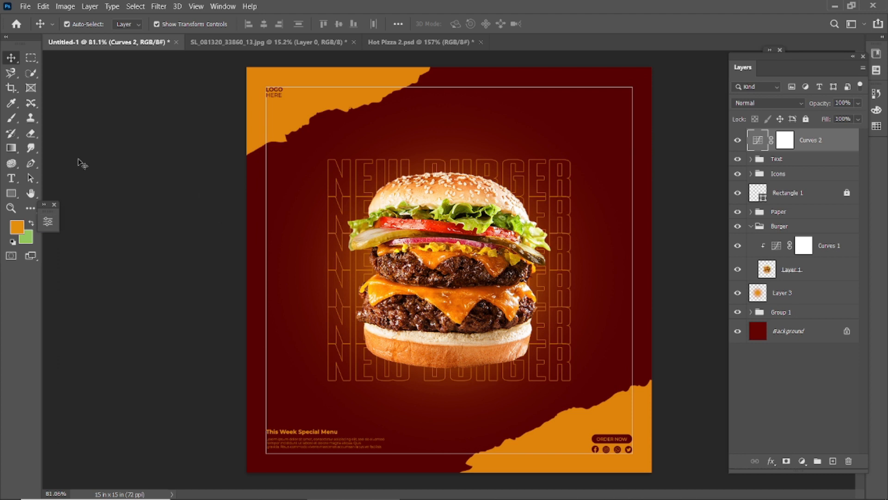
click(138, 235)
Increase the font size of the Lorem ipsum paragraph under the This Week Special Menu heading to 18.05 pt.
scroll(769, 250, down, 1)
scroll(369, 434, up, 7)
scroll(284, 461, down, 1)
scroll(564, 305, down, 5)
scroll(332, 466, up, 5)
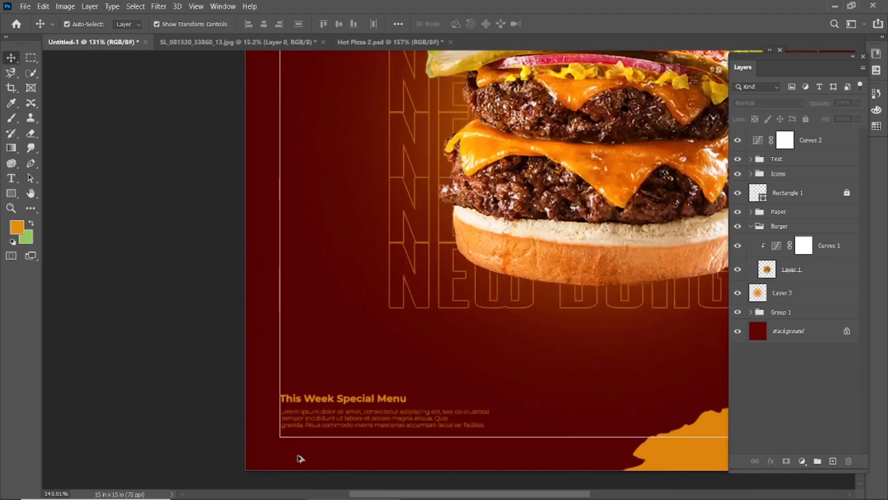
double_click(319, 417)
drag(271, 28, 275, 28)
click(552, 24)
key(v)
scroll(153, 391, down, 1)
click(165, 404)
Shorten the Lorem ipsum paragraph to three lines by removing the break before "gravida", the word "aliqua." and everything after "accumsan".
scroll(236, 428, up, 3)
double_click(293, 434)
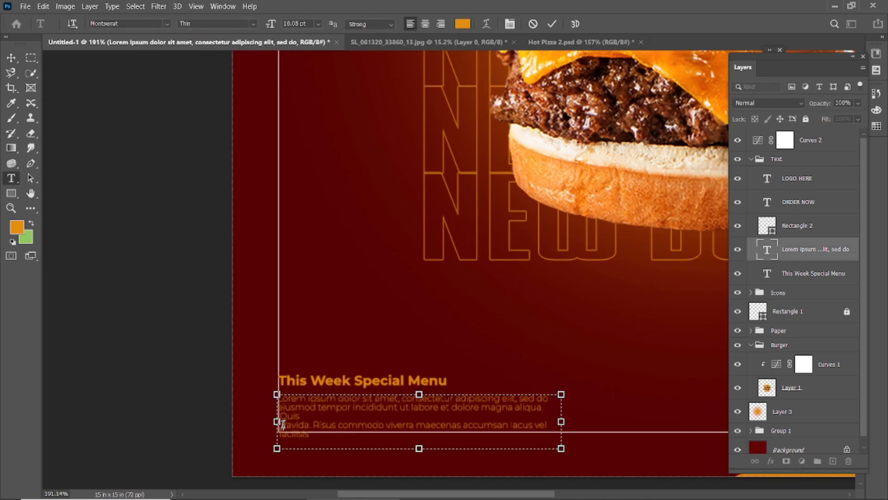
key(BackSpace)
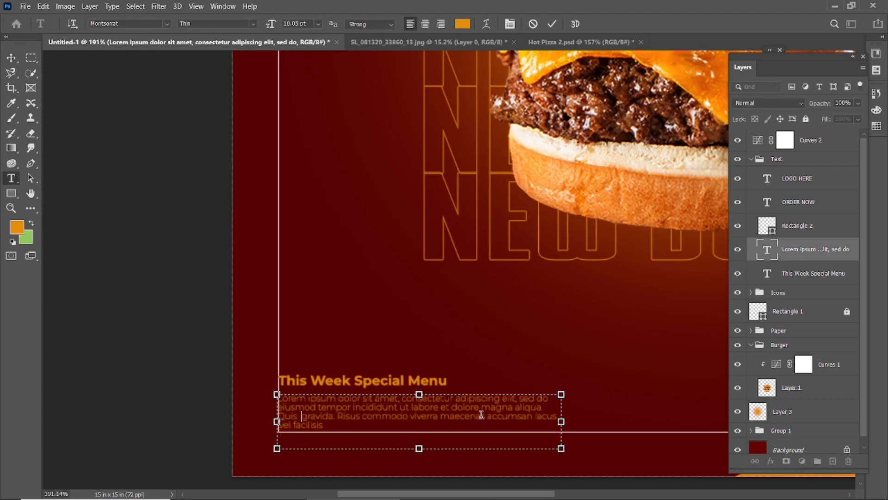
click(534, 415)
key(ctrl+shift+End)
key(BackSpace)
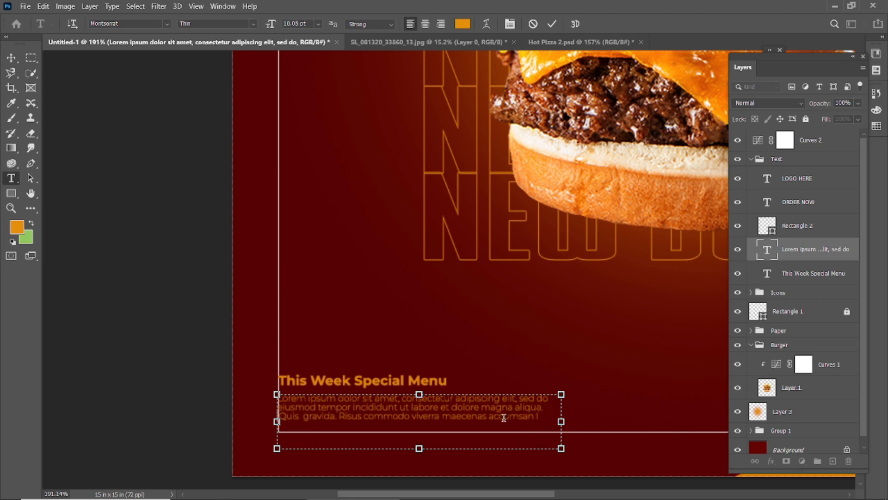
drag(512, 405, 549, 407)
key(BackSpace)
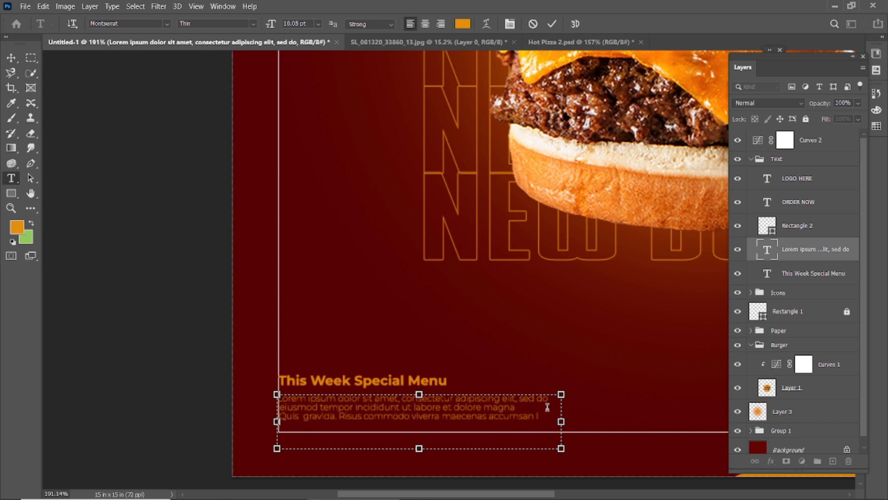
click(552, 23)
Redo the line break before "Quis" in the Lorem ipsum paragraph.
click(283, 415)
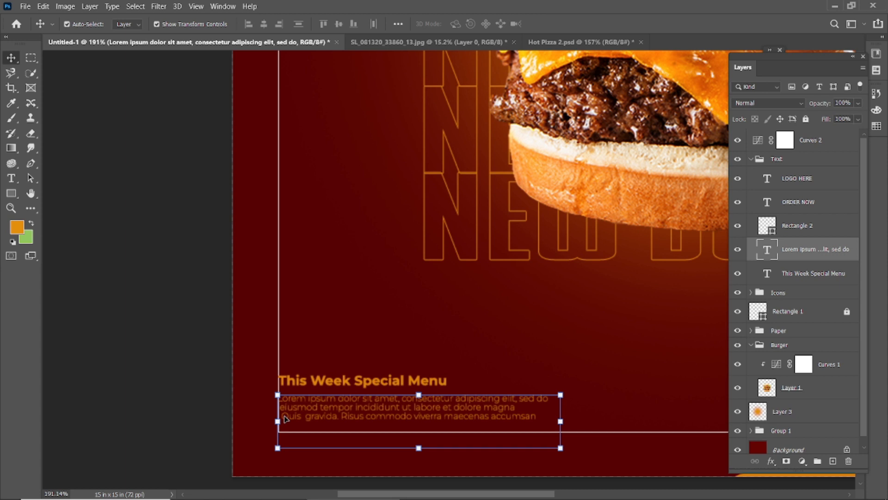
key(BackSpace)
key(Return)
click(551, 24)
key(v)
Move the Lorem ipsum paragraph down to just above the frame's lower edge and bring the This Week Special Menu heading down above it.
scroll(303, 417, up, 3)
drag(310, 399, 311, 419)
drag(333, 341, 333, 365)
click(230, 374)
scroll(230, 374, down, 5)
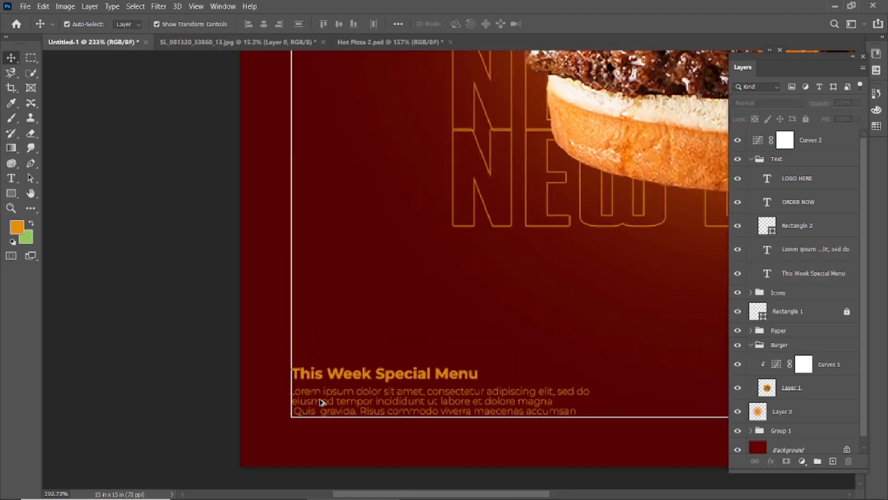
scroll(635, 320, up, 2)
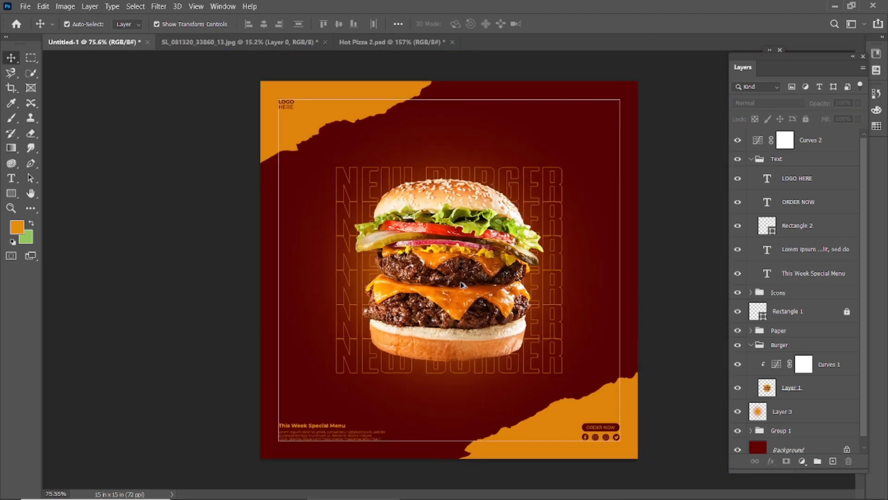
Hide the Rectangle 1 frame and move the Layer 3 glow into the Burger group, leaving the Text and Burger groups collapsed.
click(738, 312)
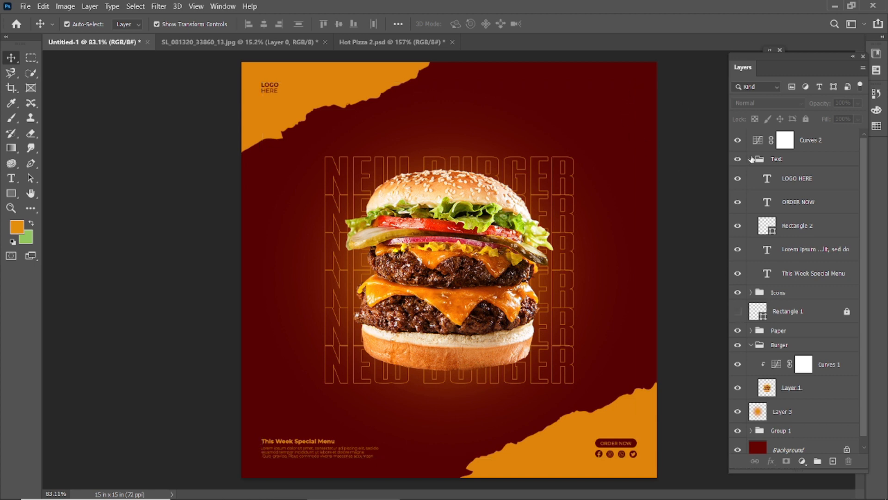
click(751, 159)
click(751, 226)
drag(752, 237, 791, 303)
click(752, 227)
click(751, 227)
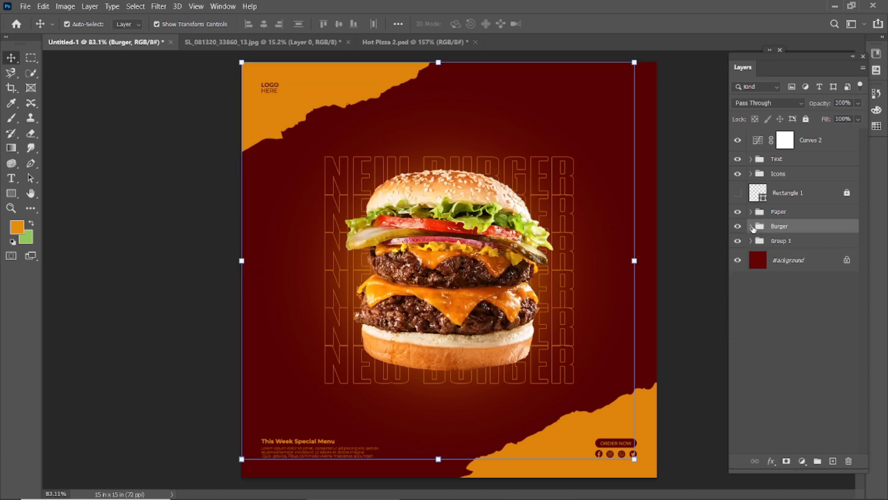
View the finished poster in full-screen mode.
key(f)
key(f)
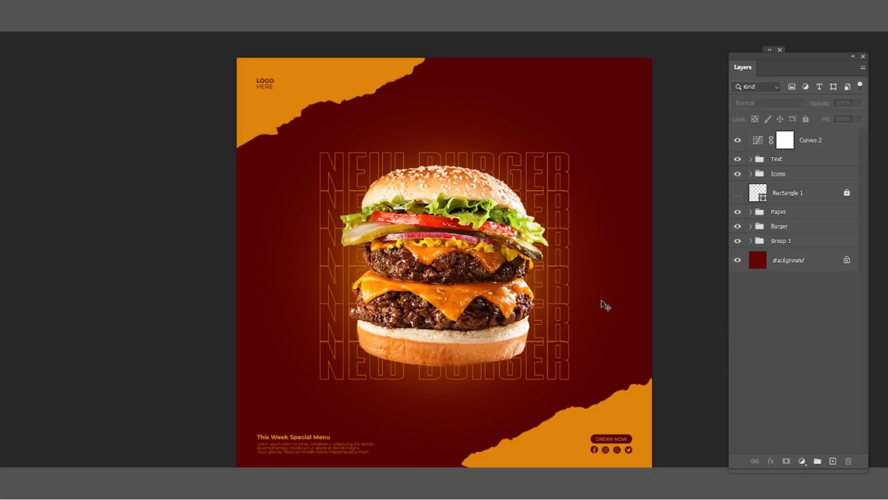